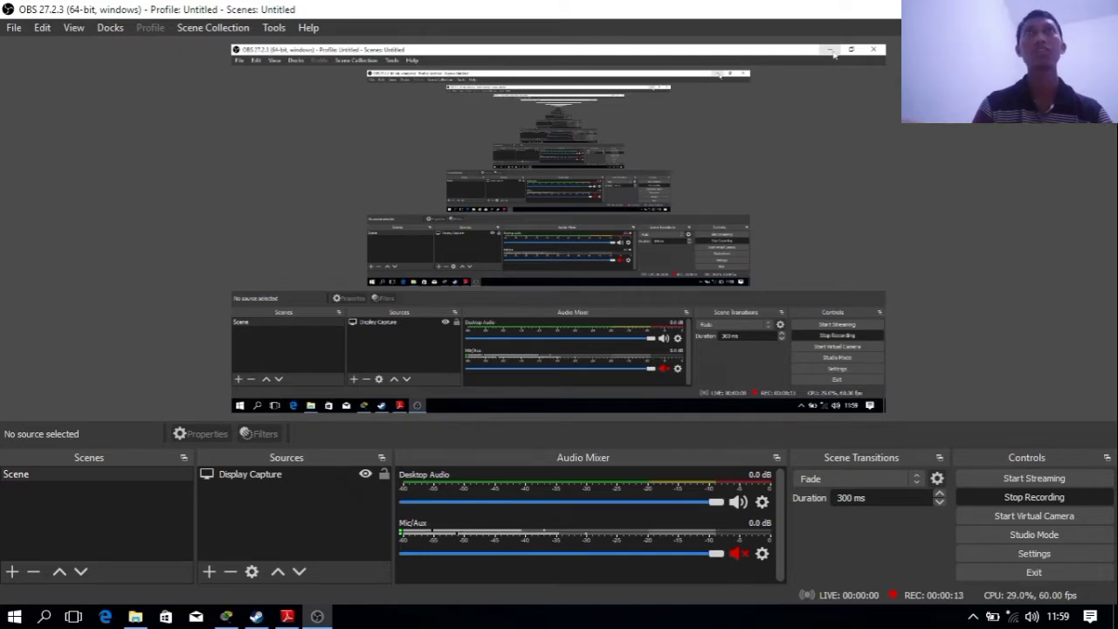
Minimize OBS and bring the PDF slide on securing Fa0/2 and Fa0/3 to the front
click(1027, 10)
click(287, 617)
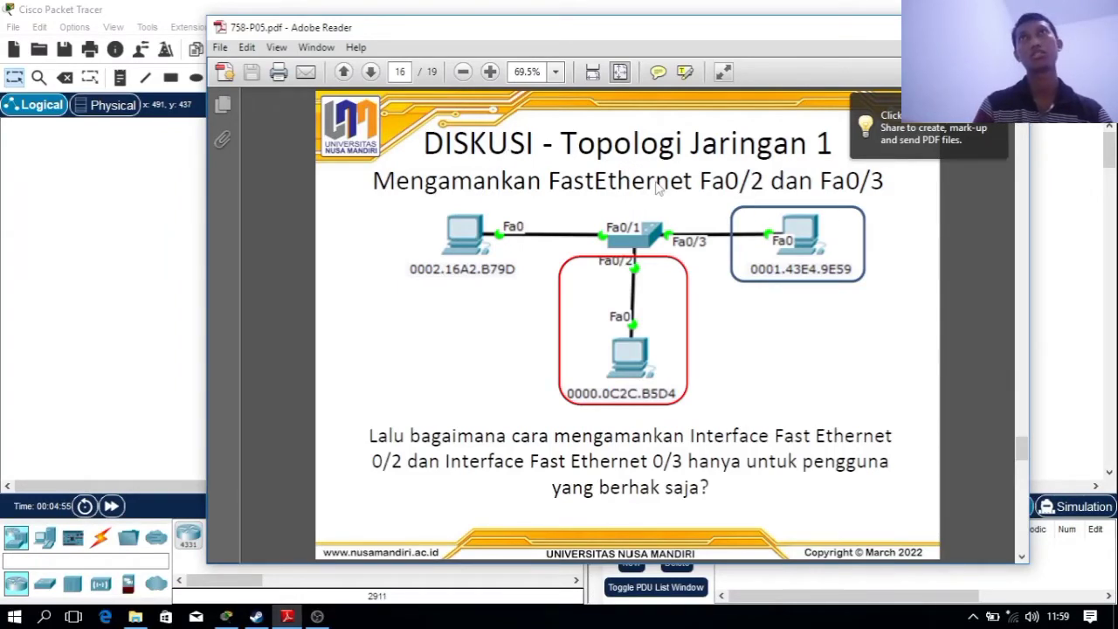
Return the PDF to the page-15 Fa0/1 port-security slide and move it aside for Packet Tracer
key(Left)
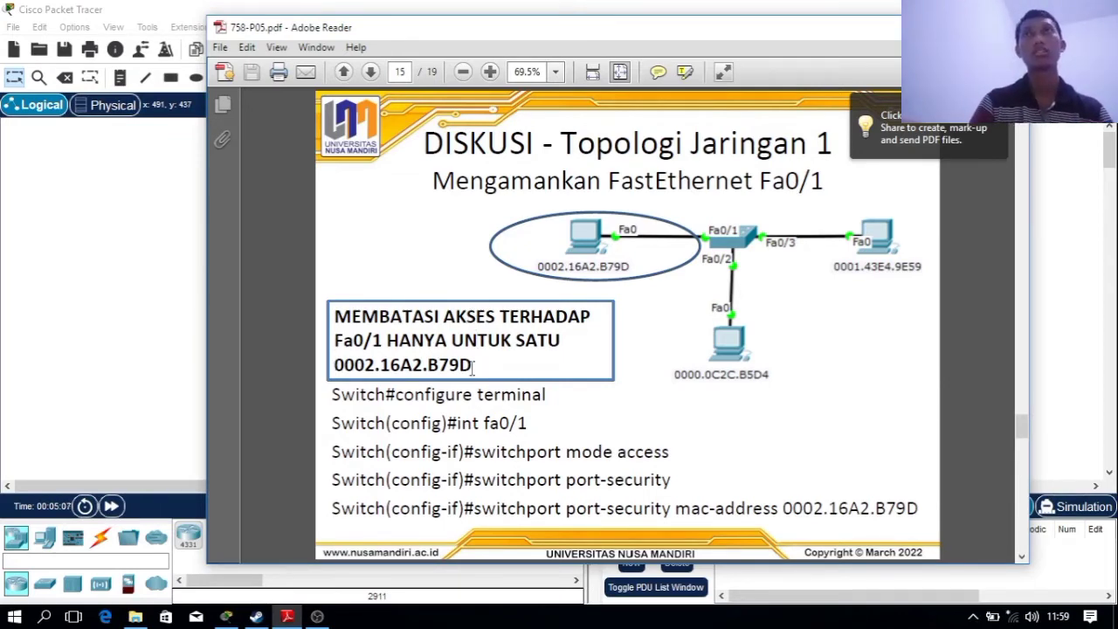
drag(636, 32, 936, 18)
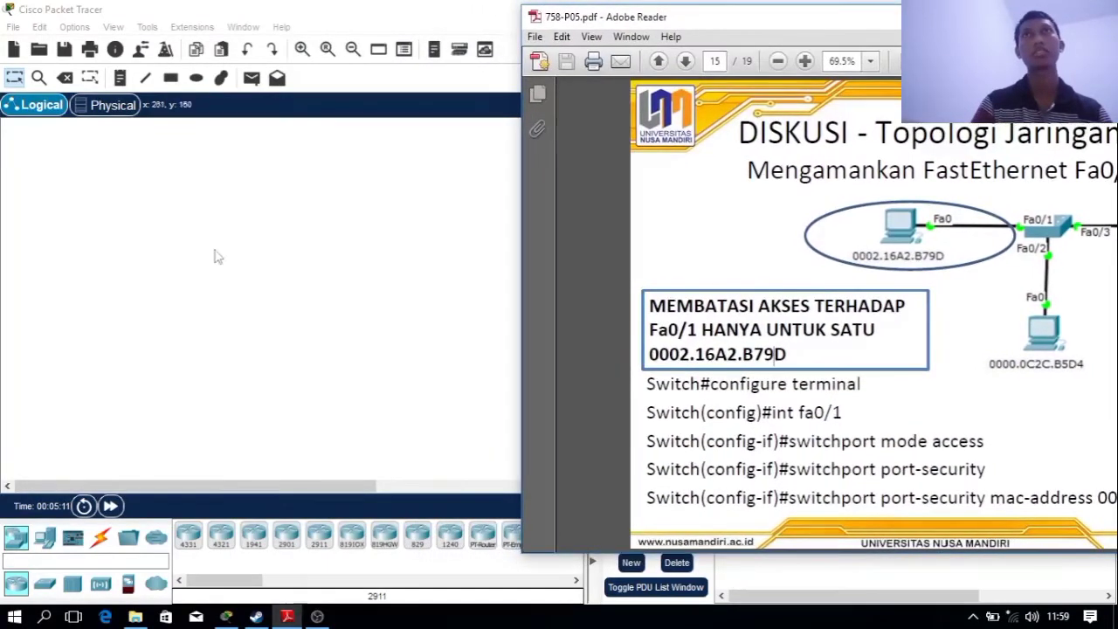
click(212, 253)
Place a PT-Switch and three PCs on the Packet Tracer workspace
click(86, 566)
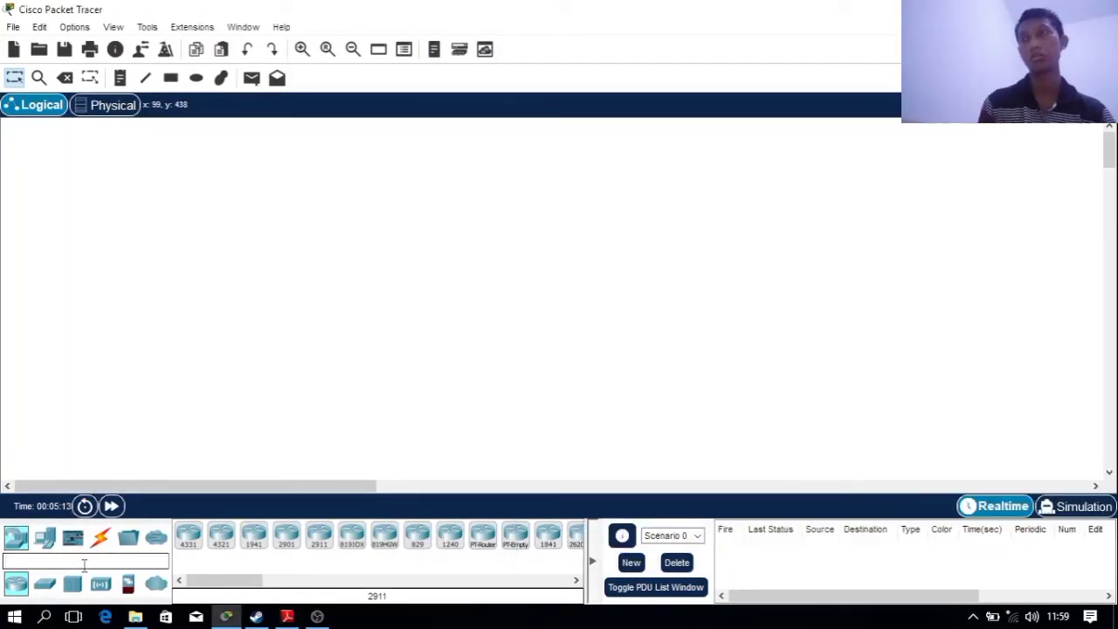
text(swi)
drag(226, 546, 365, 201)
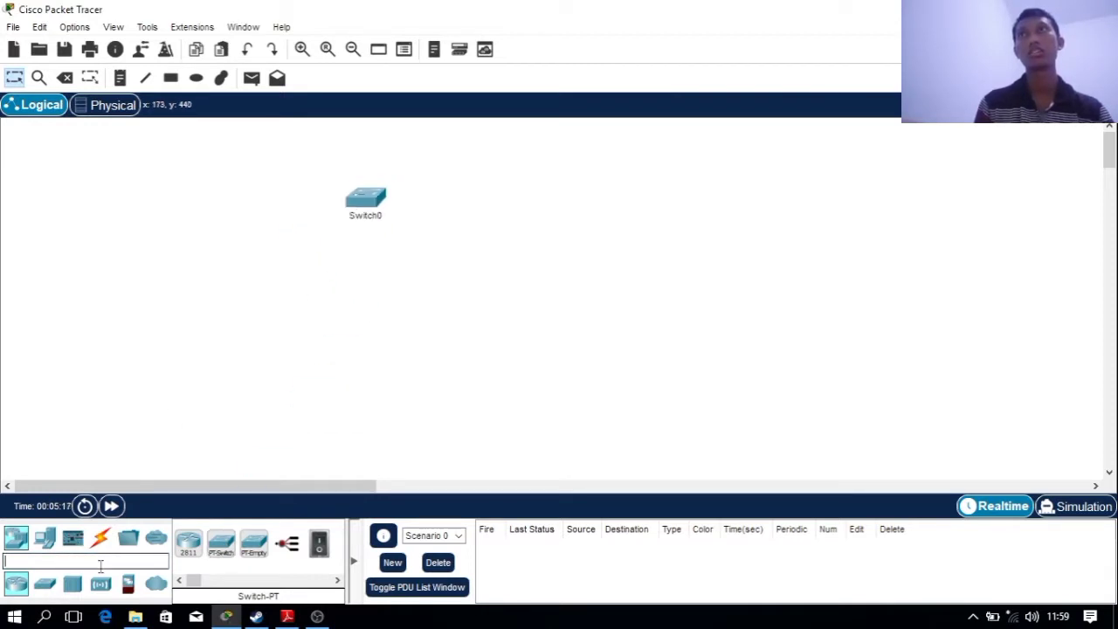
click(101, 566)
text(pc)
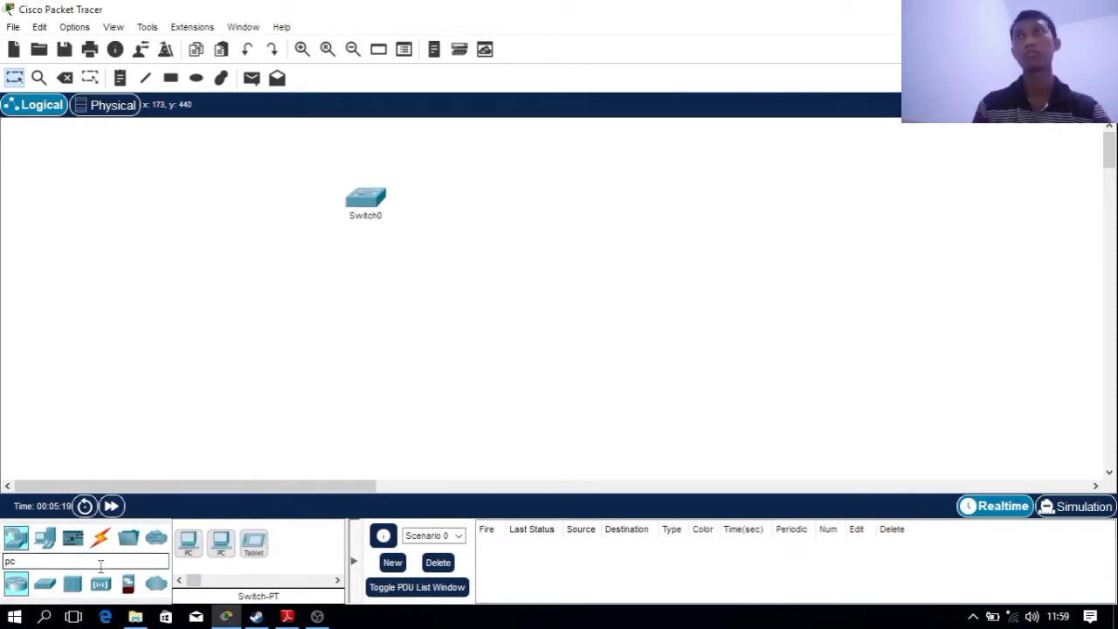
drag(189, 549, 156, 381)
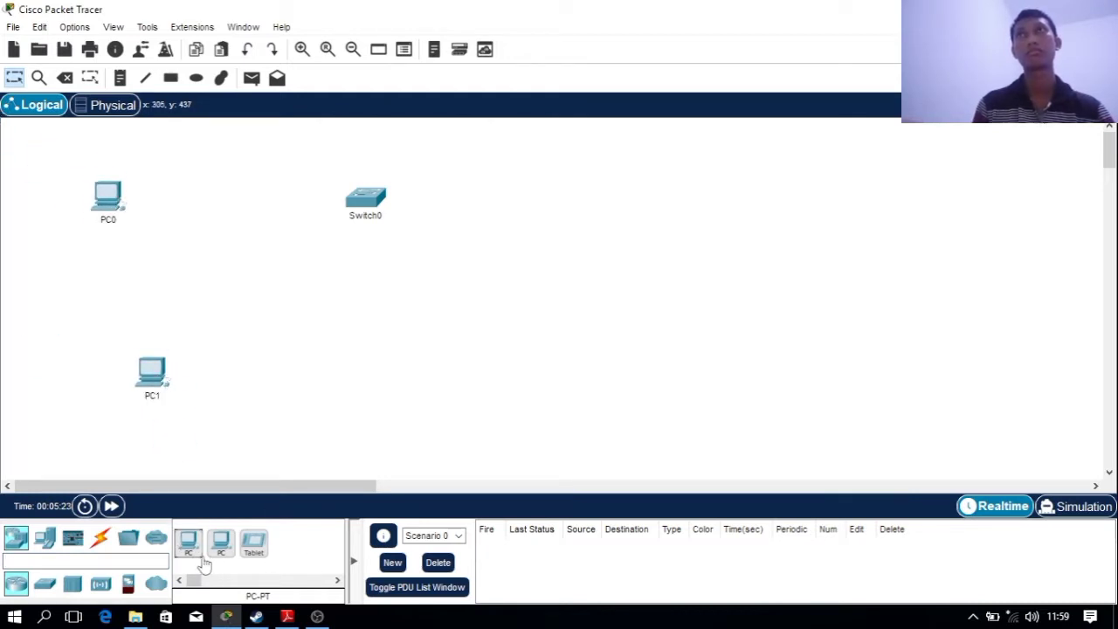
drag(203, 565, 338, 460)
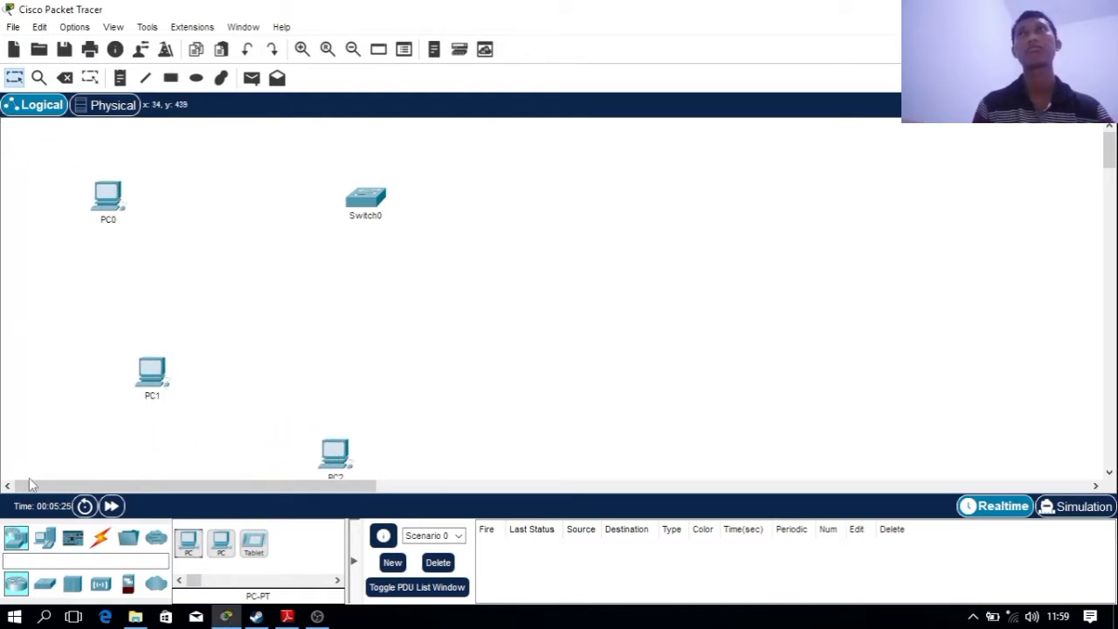
Cable PC0, PC1 and PC2 to Switch0 on Fa0/1, Fa1/1 and Fa2/1 with automatic cabling
click(101, 537)
click(188, 535)
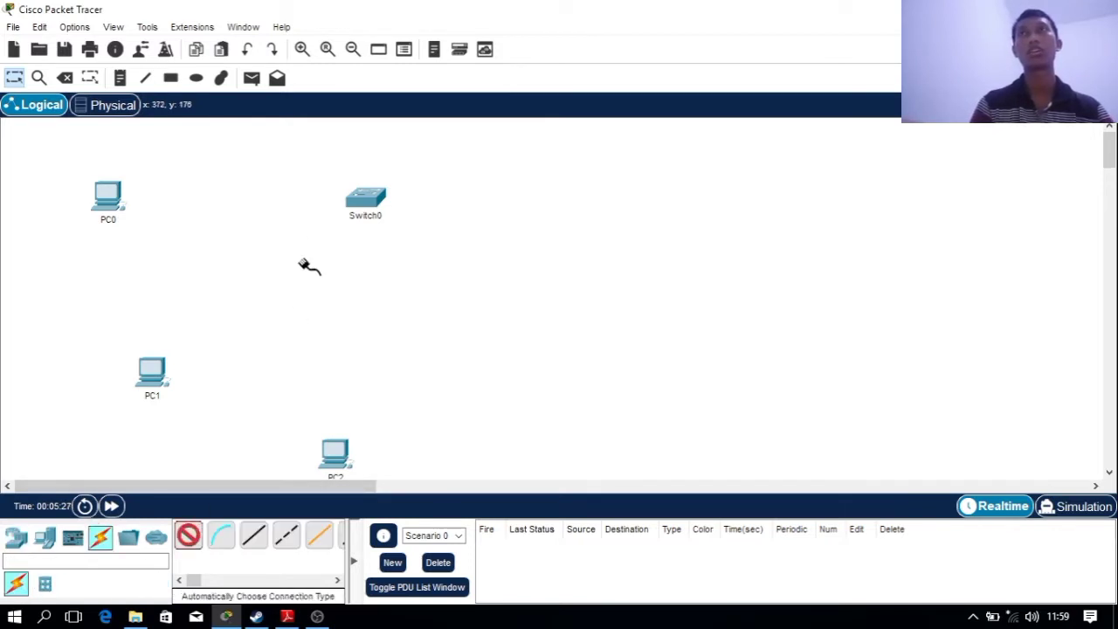
click(365, 198)
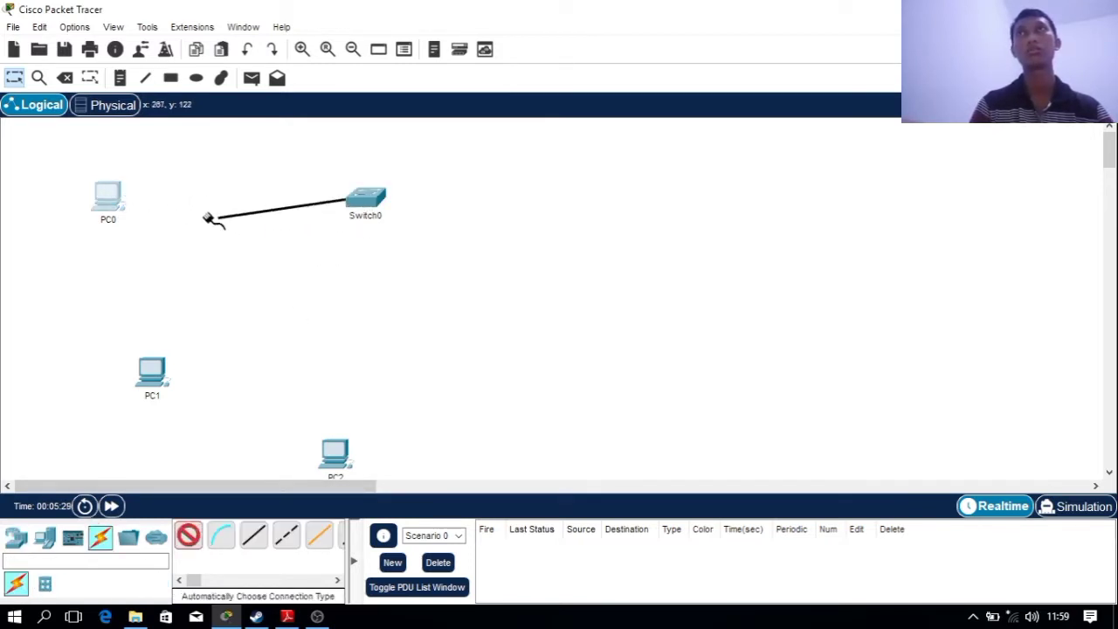
click(107, 201)
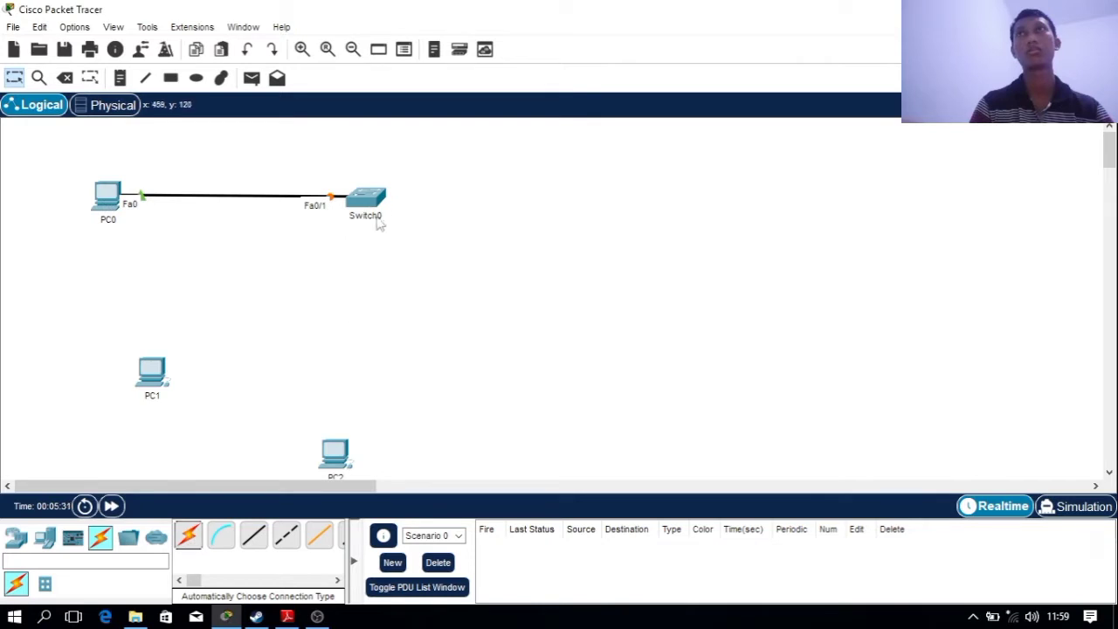
click(188, 536)
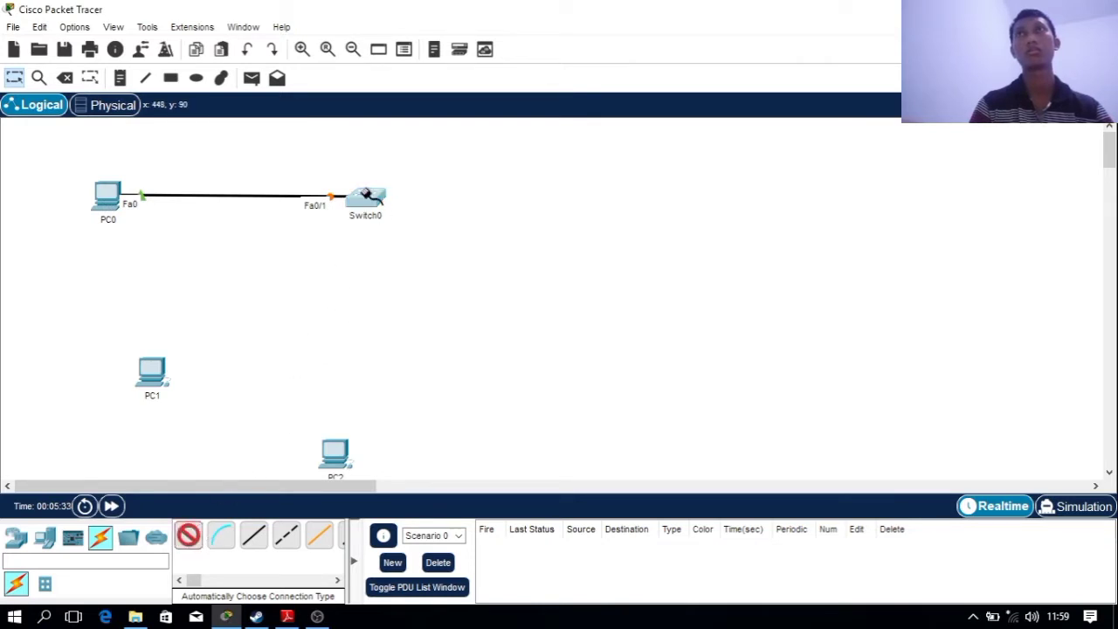
click(366, 197)
click(170, 367)
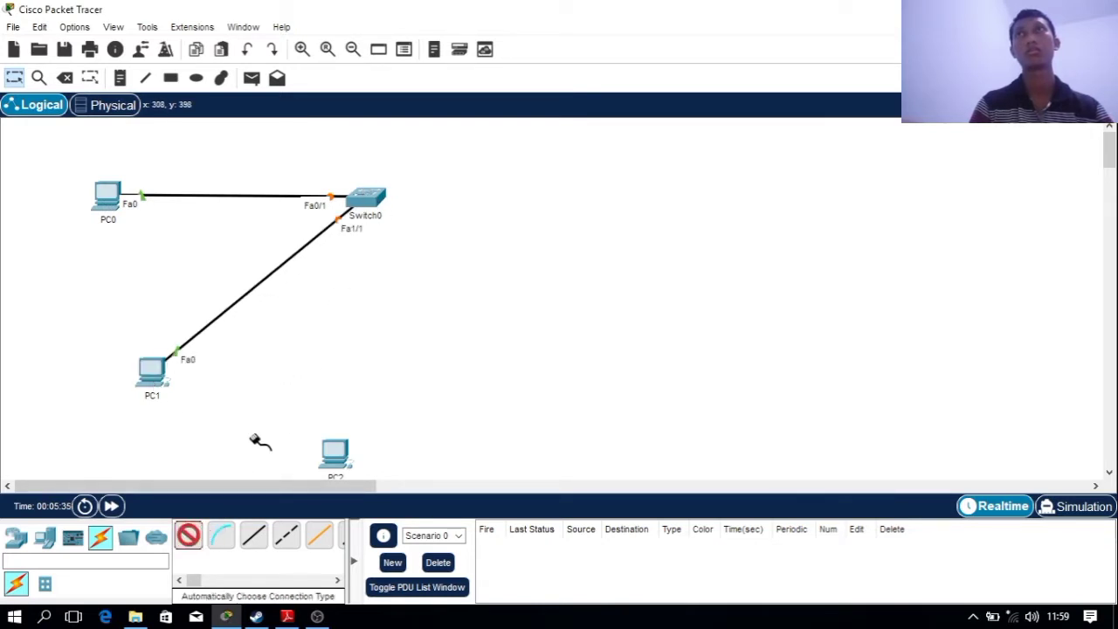
click(365, 197)
click(334, 453)
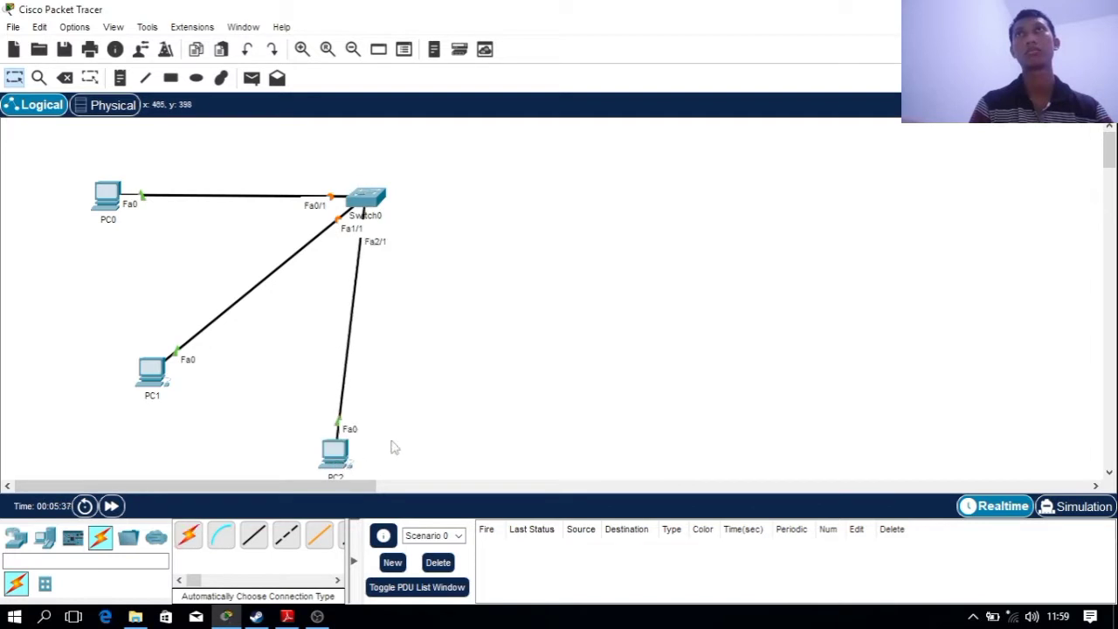
click(107, 194)
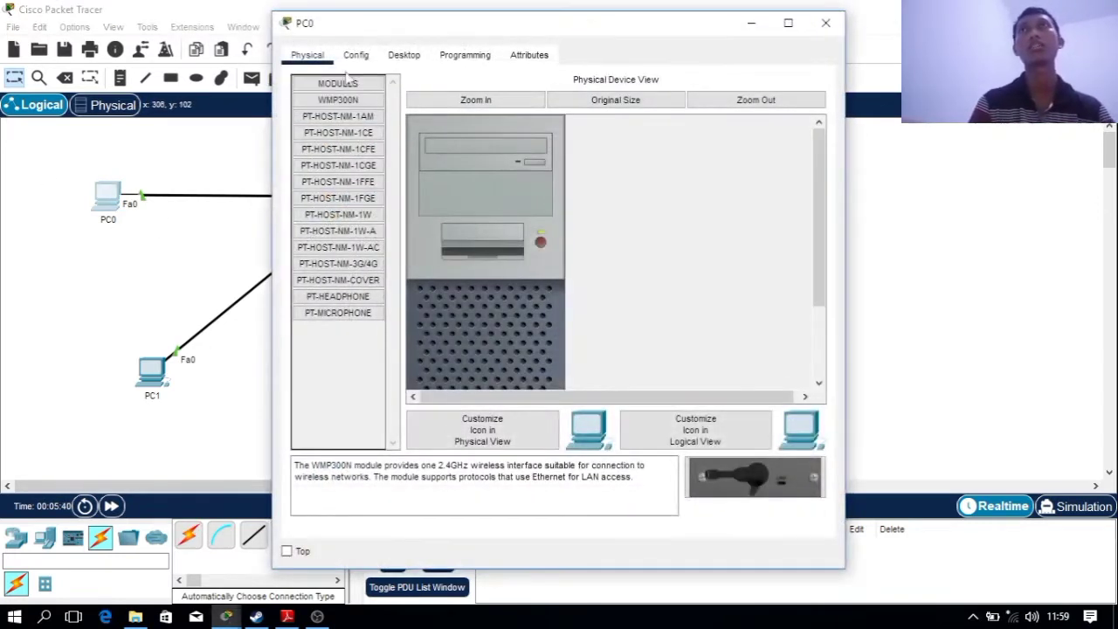
Set PC0's FastEthernet0 MAC address to 0002.16a2.b79d, matching the lecture slide
click(356, 59)
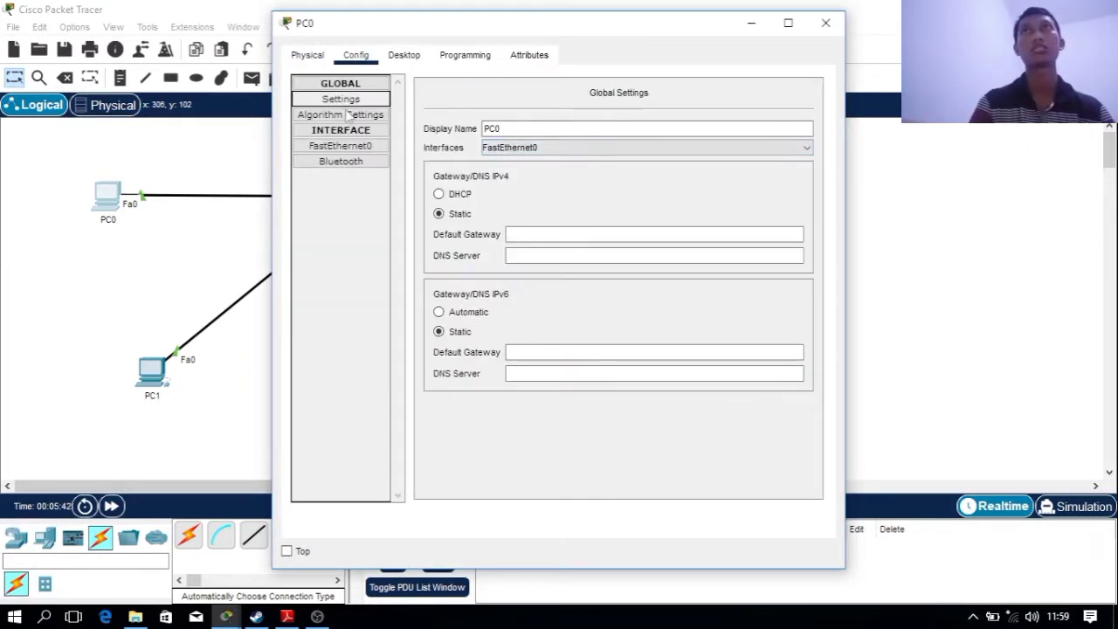
click(340, 146)
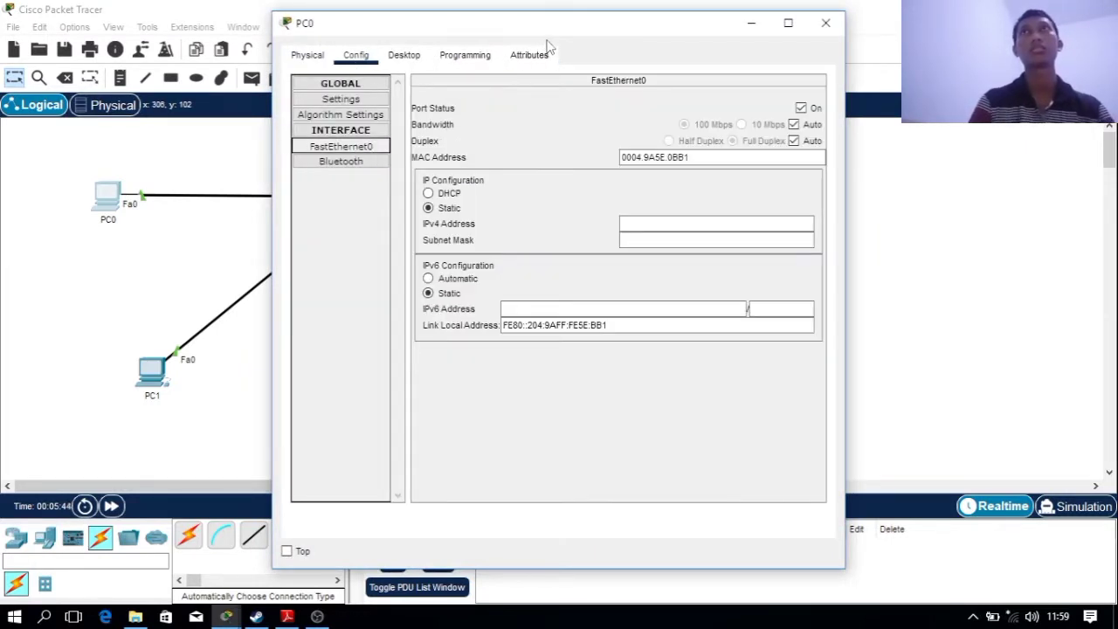
drag(539, 29, 244, 31)
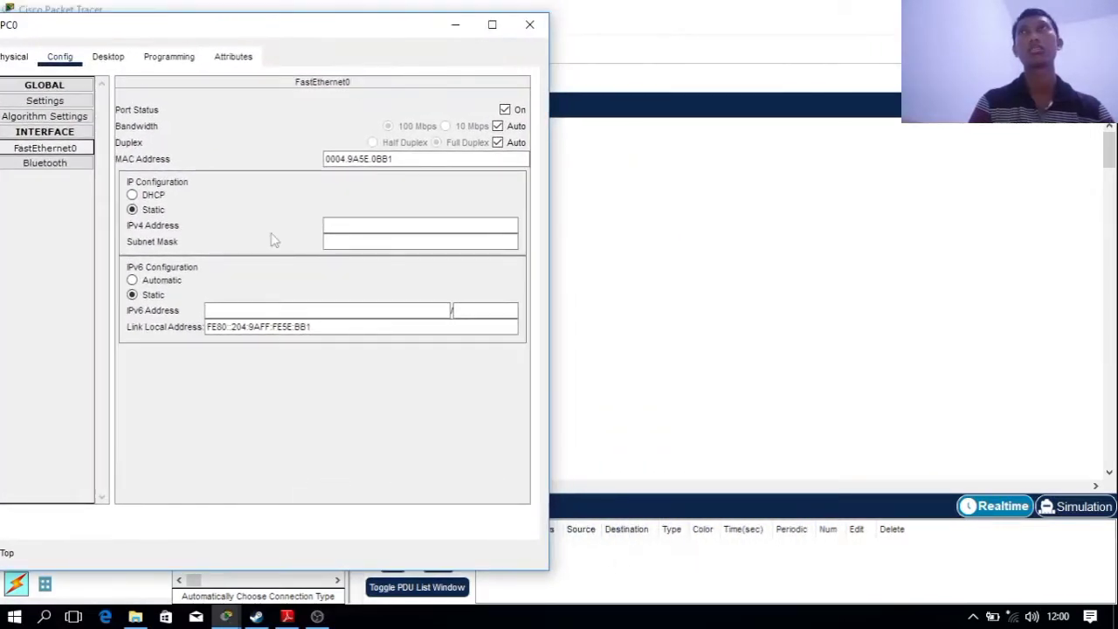
click(410, 159)
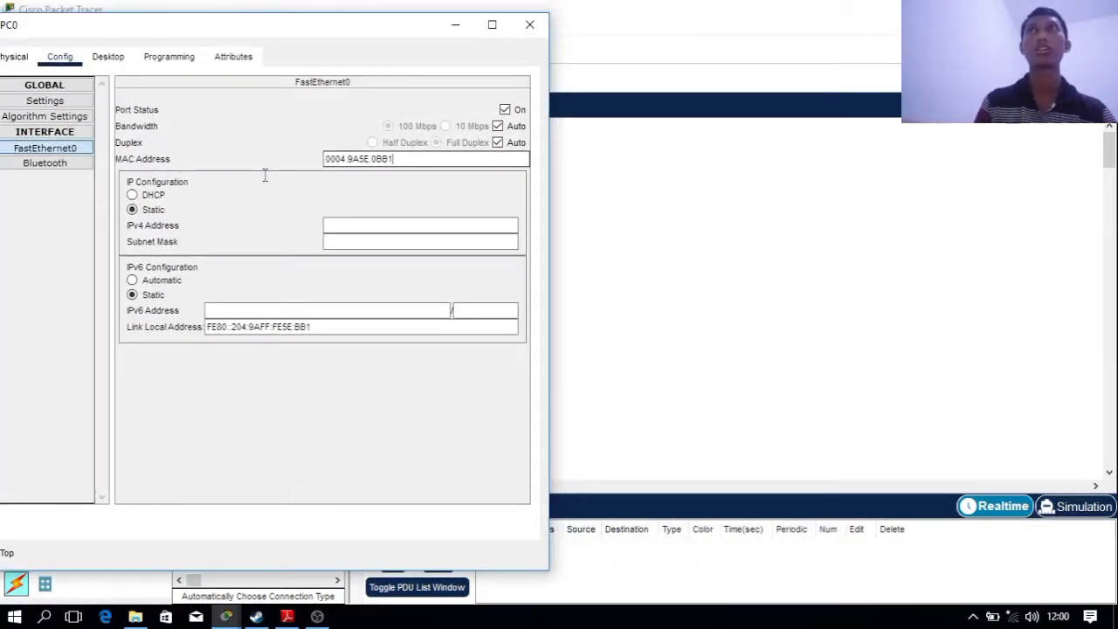
click(288, 617)
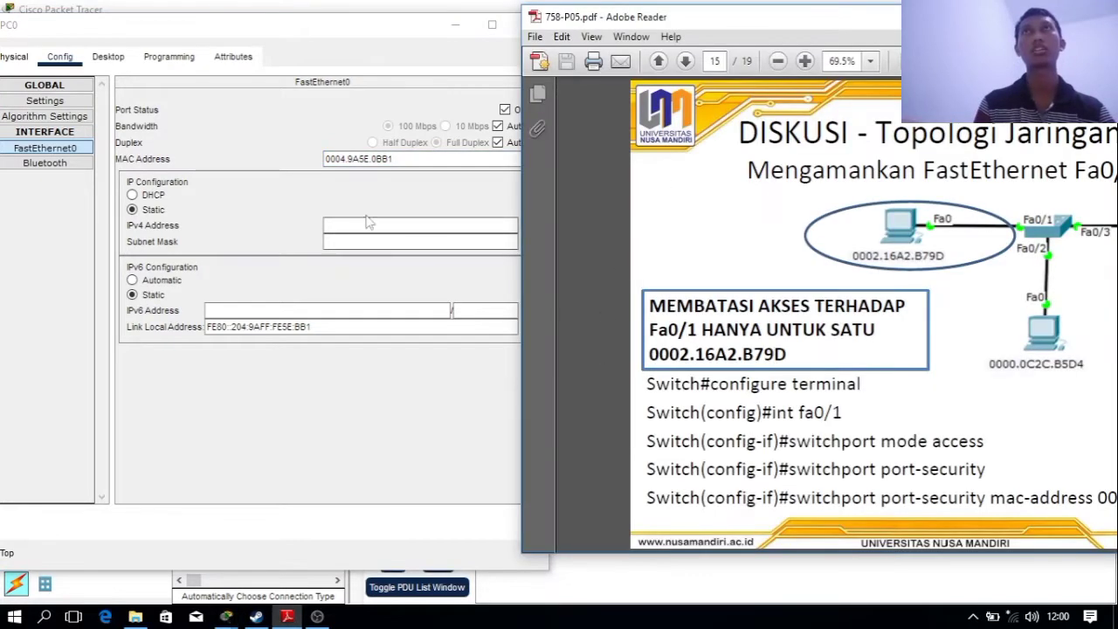
drag(417, 26, 215, 26)
drag(724, 25, 554, 30)
drag(175, 155, 30, 159)
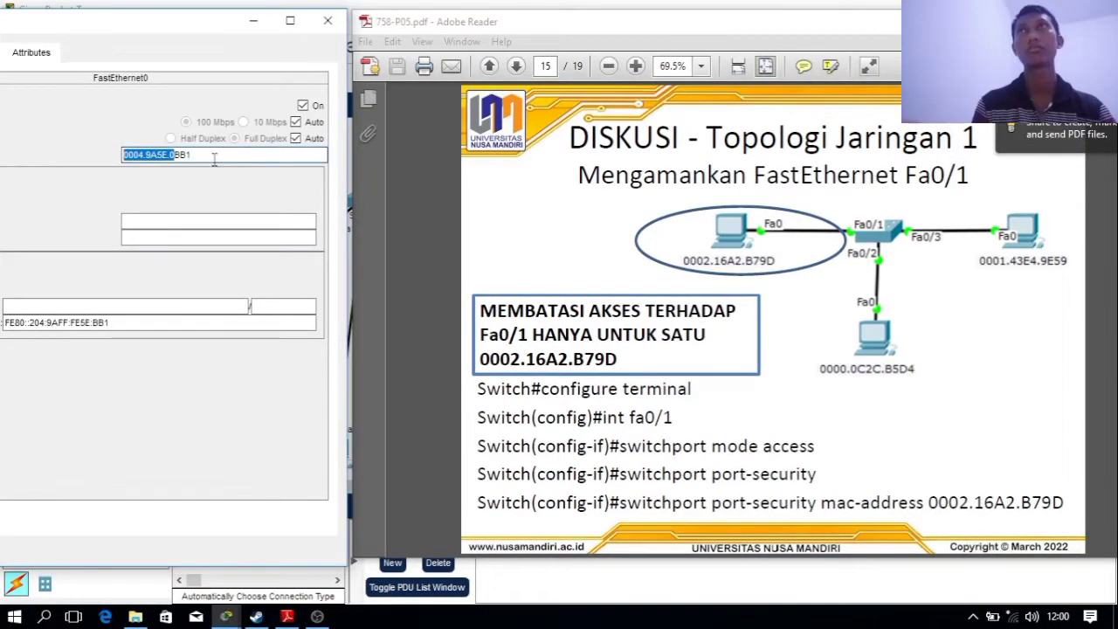
key(ctrl+a)
text(0002)
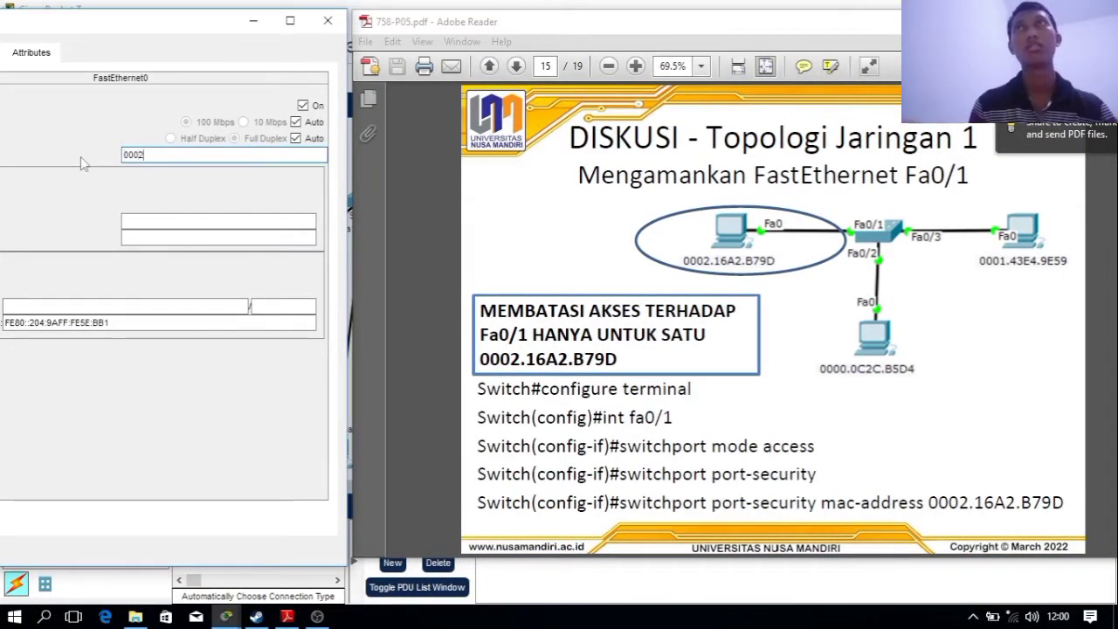
text(.16a2.)
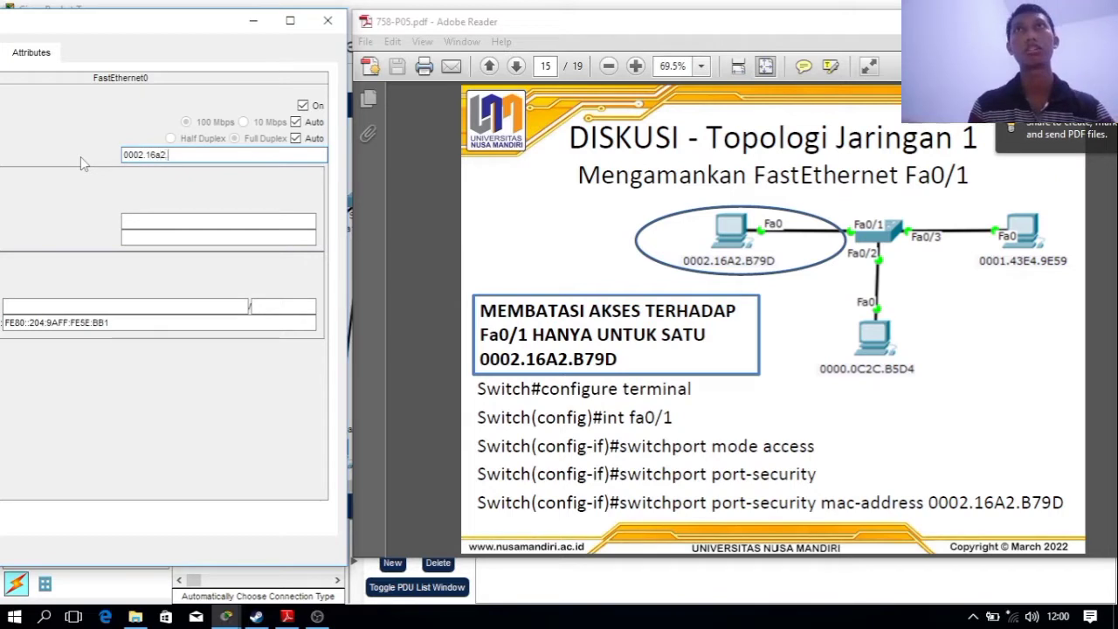
text(b79d)
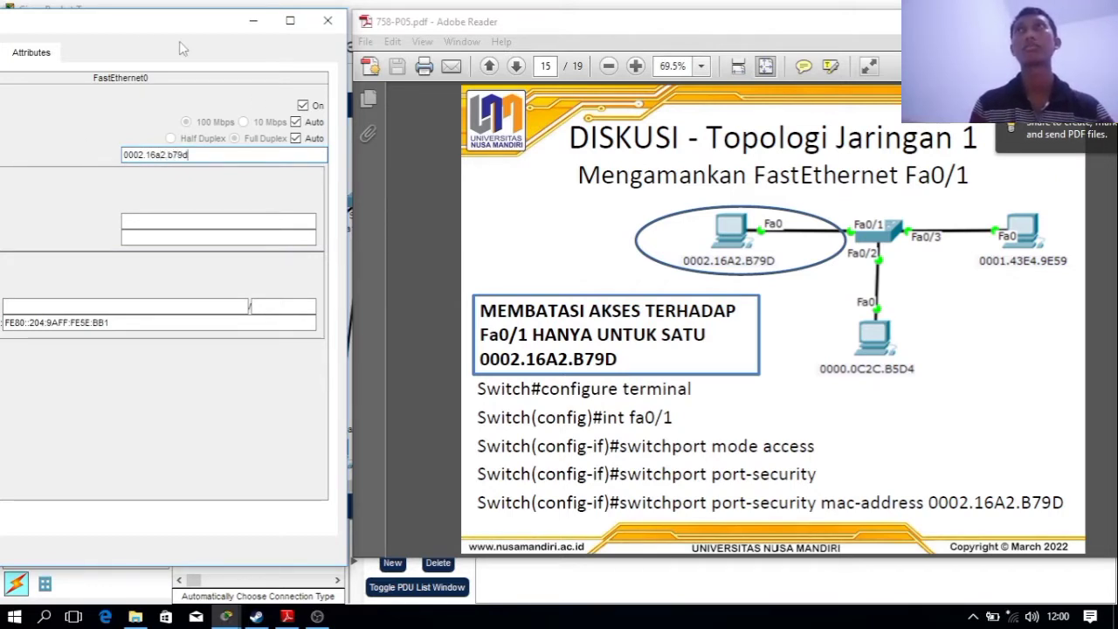
drag(140, 20, 280, 11)
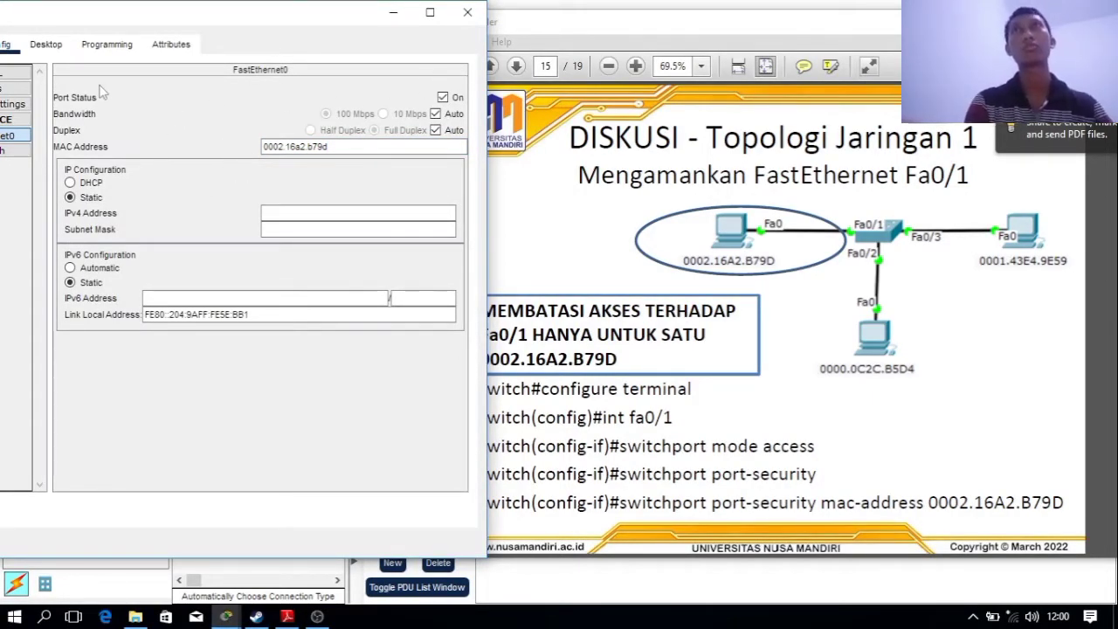
Give PC0 IPv4 192.168.11.2 with mask 255.255.255.0 and close its window
click(45, 44)
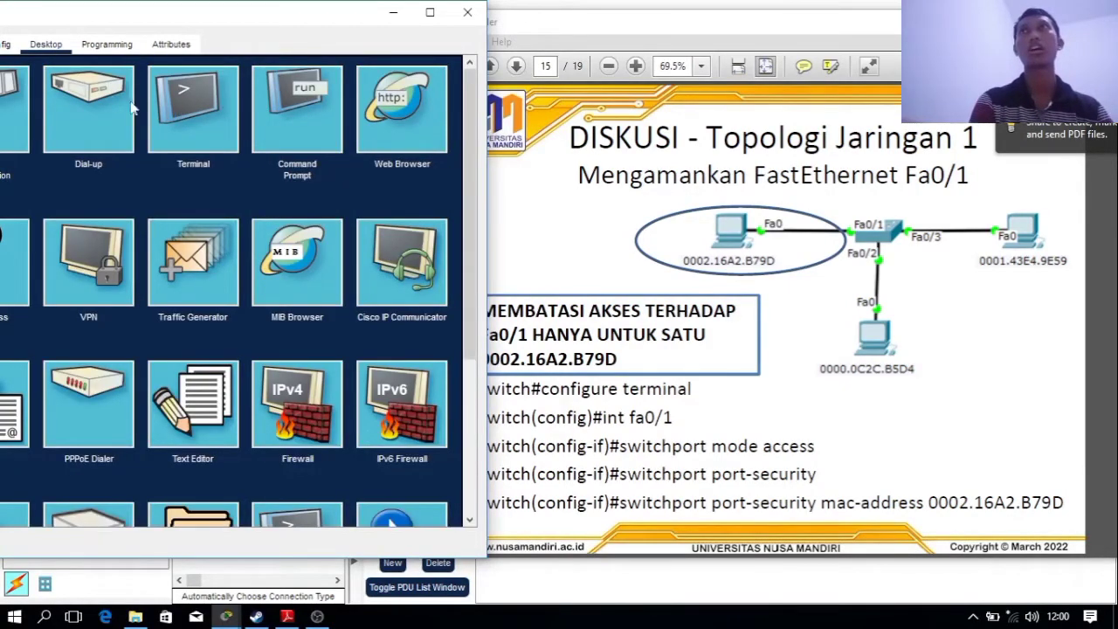
drag(186, 26, 280, 28)
click(70, 131)
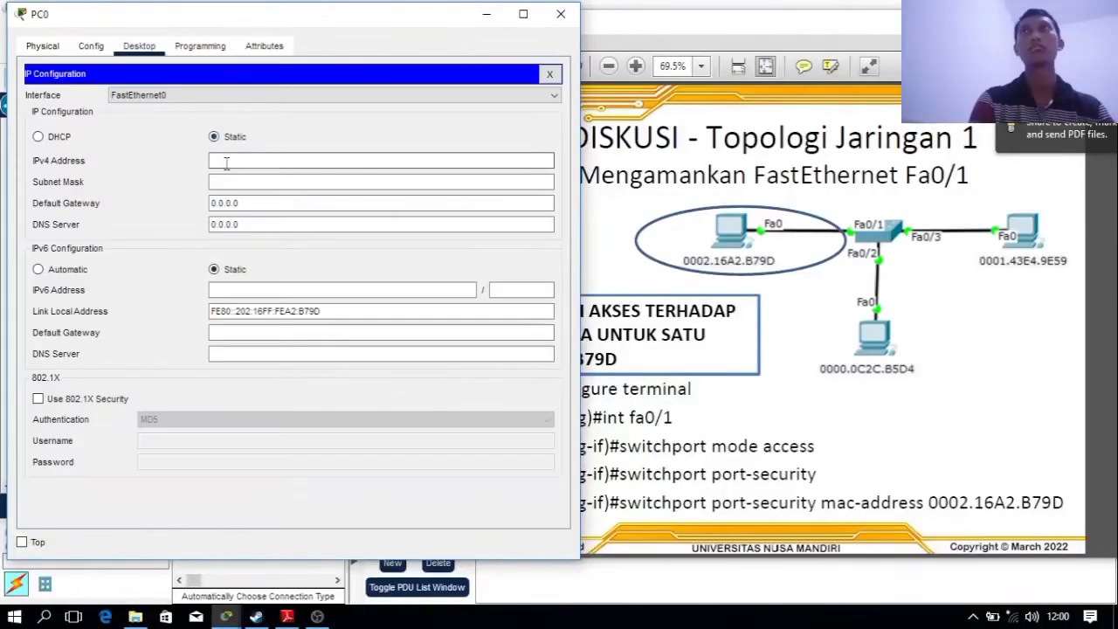
text(192.)
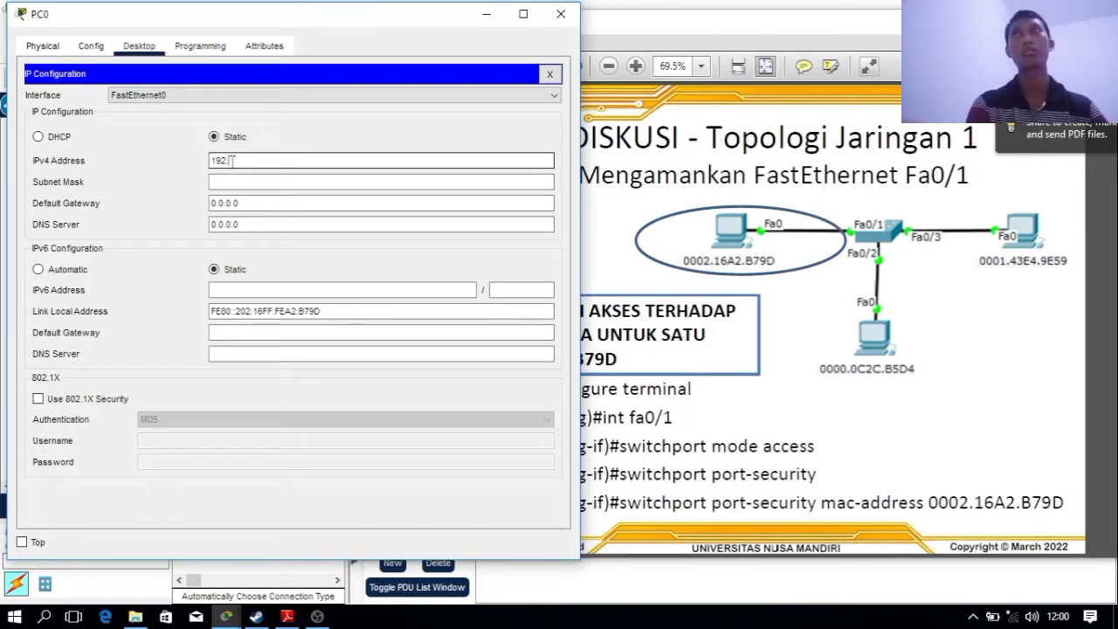
text(168.)
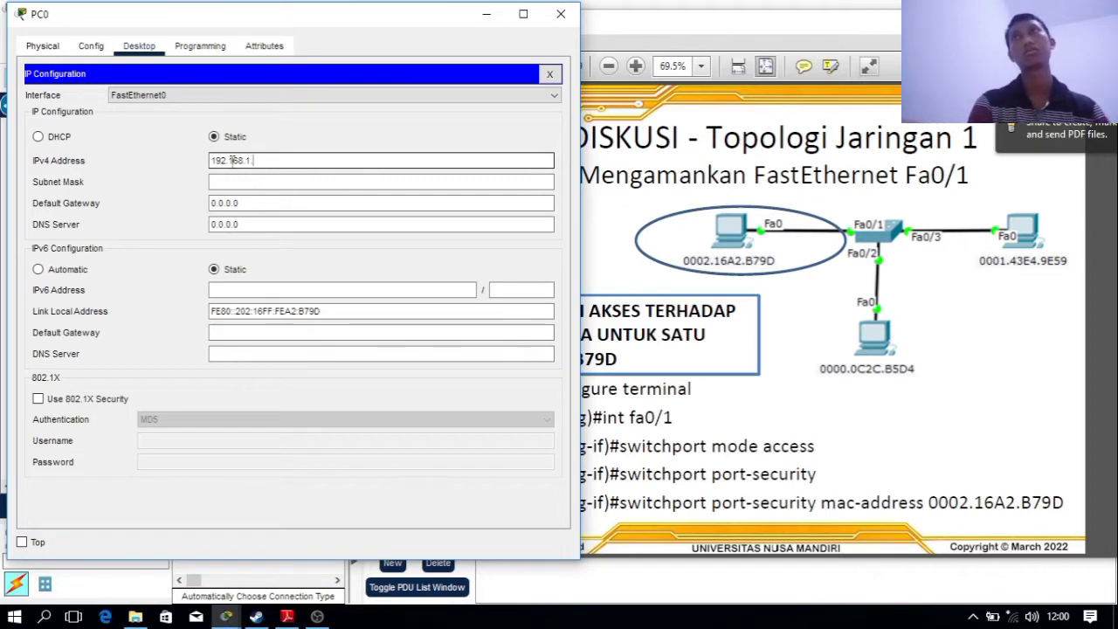
text(1)
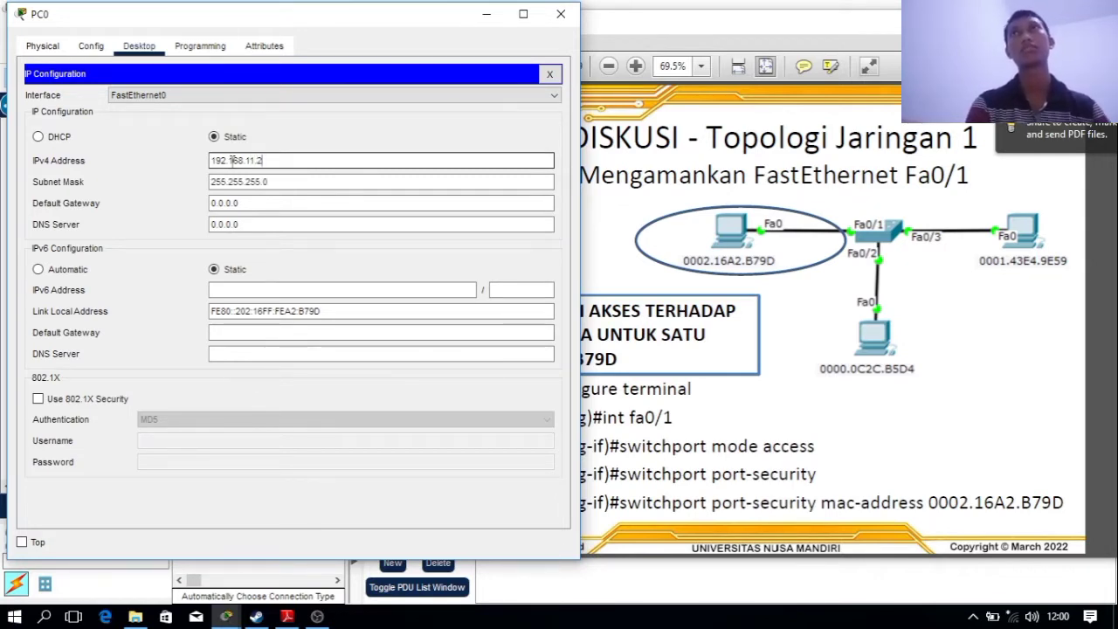
click(563, 16)
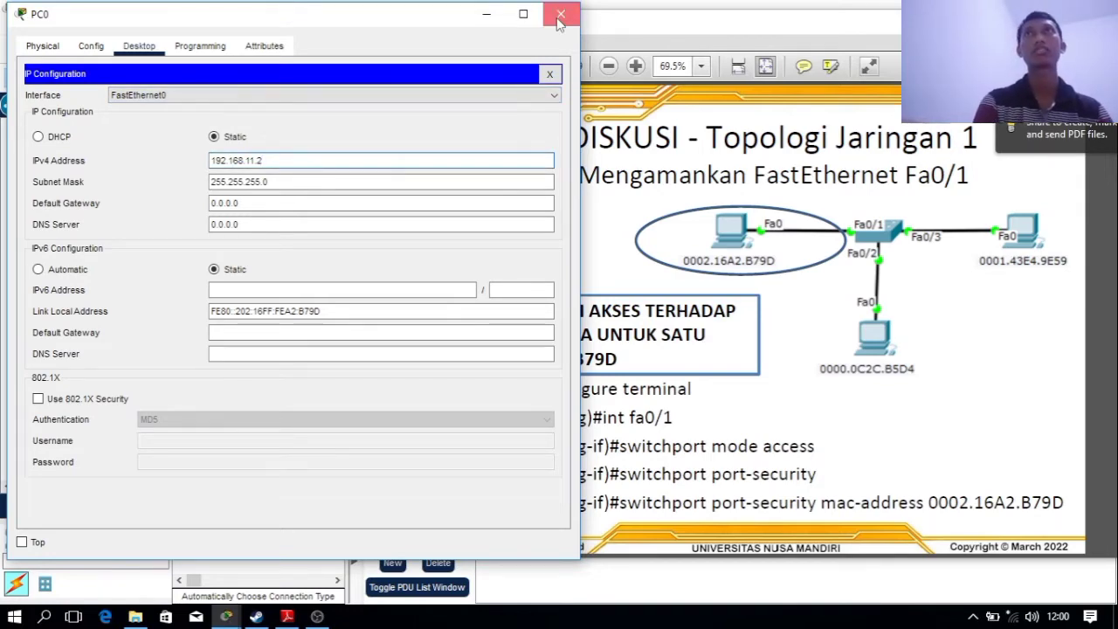
click(174, 249)
Replace PC1's FastEthernet0 MAC address with 0000.0c2c.b5d4
click(158, 380)
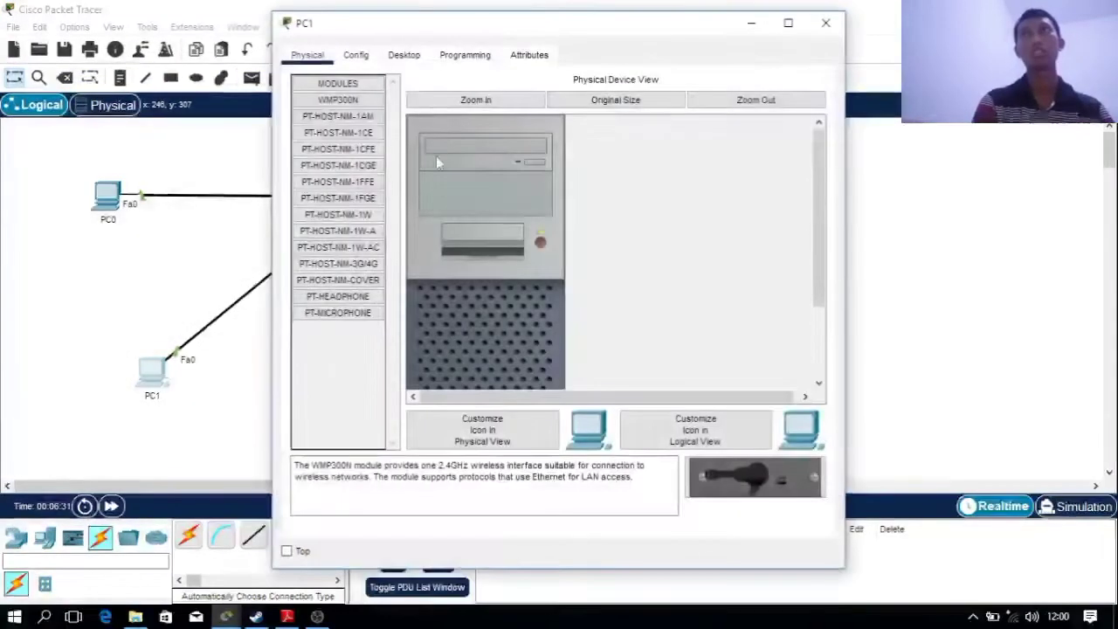
click(356, 55)
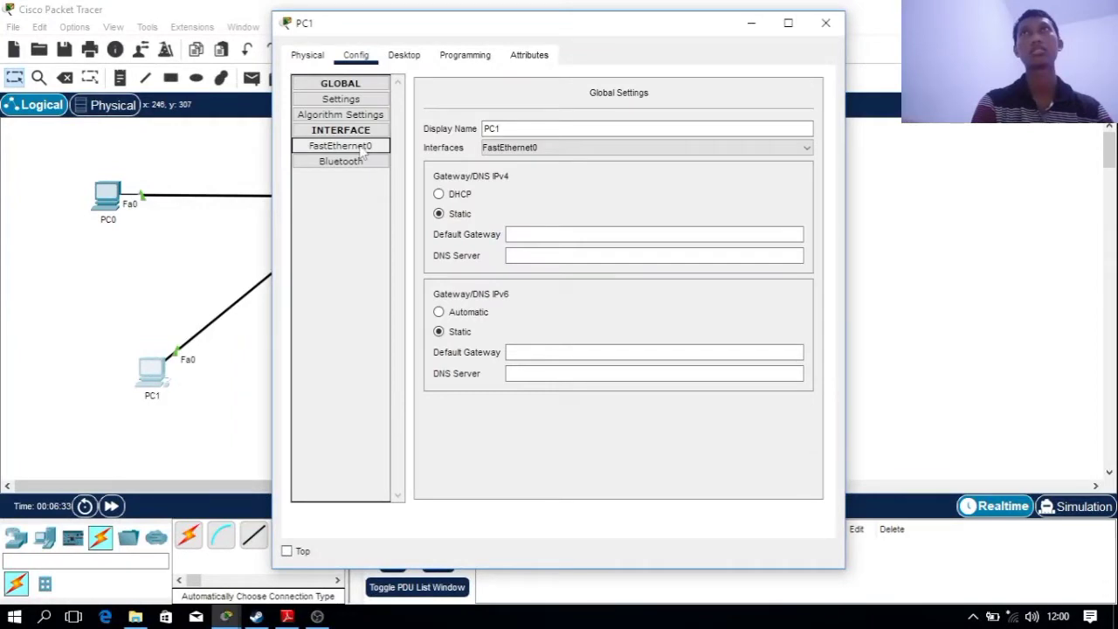
click(361, 148)
drag(682, 158, 570, 160)
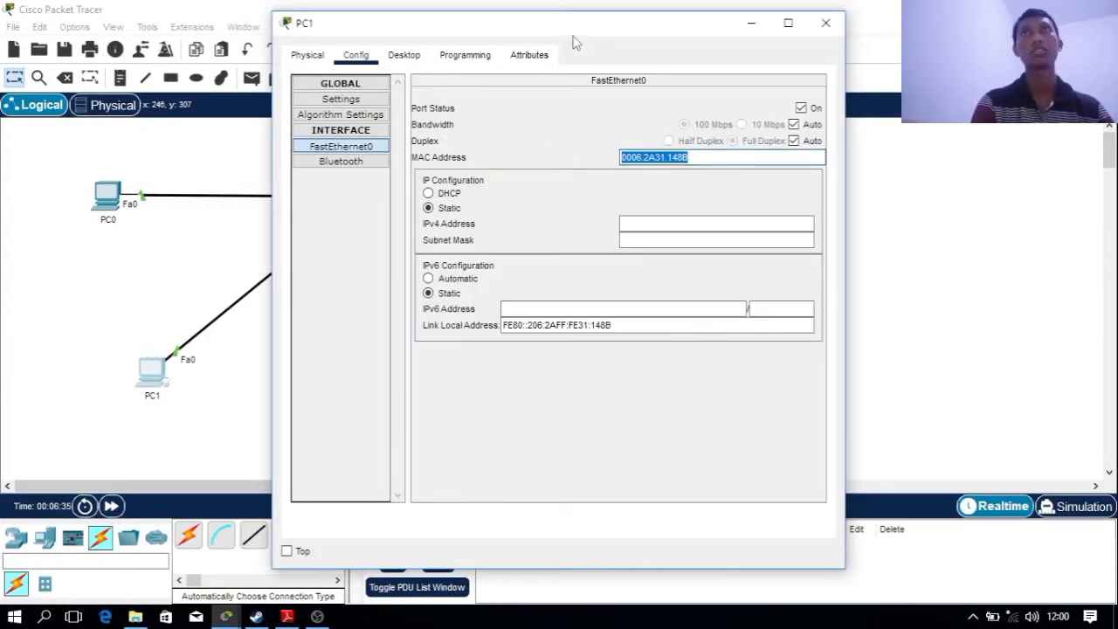
drag(575, 43, 248, 62)
click(286, 616)
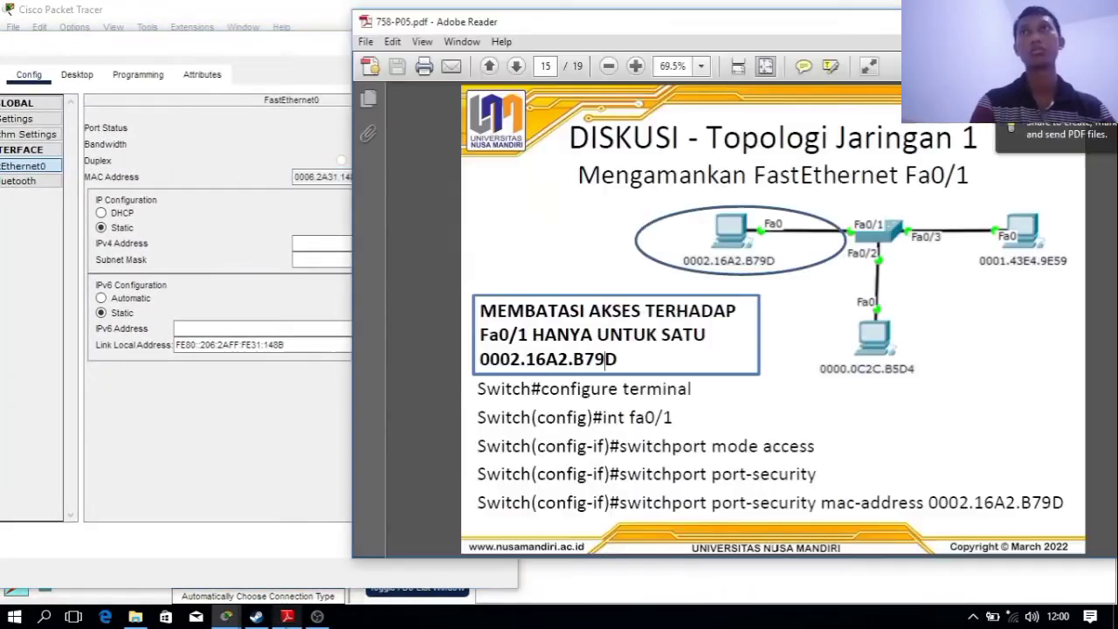
click(224, 186)
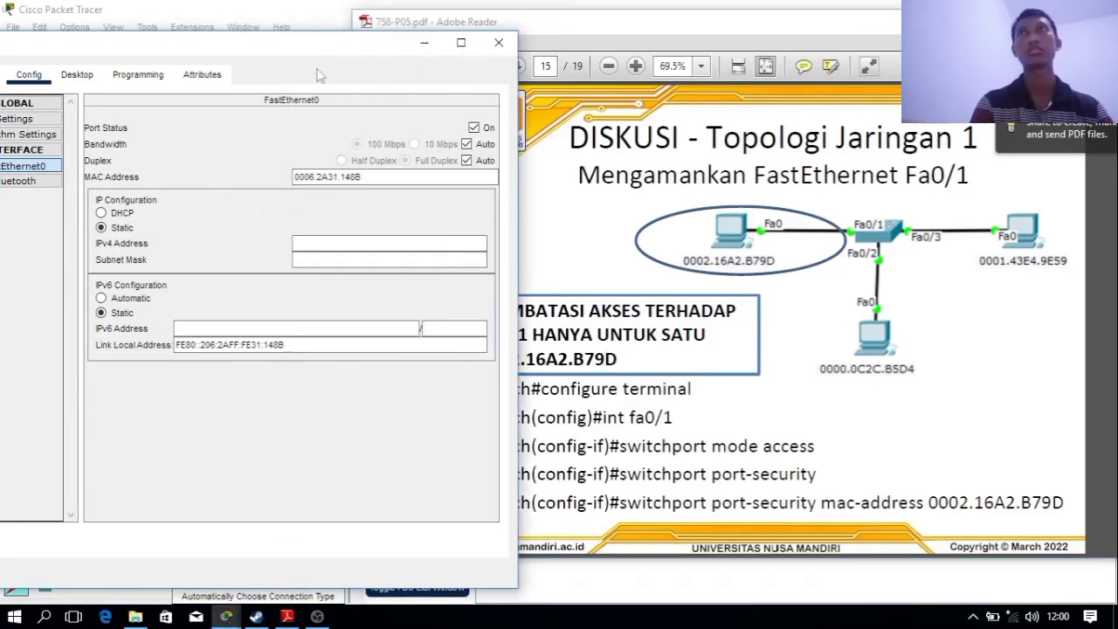
drag(319, 54, 269, 57)
drag(320, 180, 225, 182)
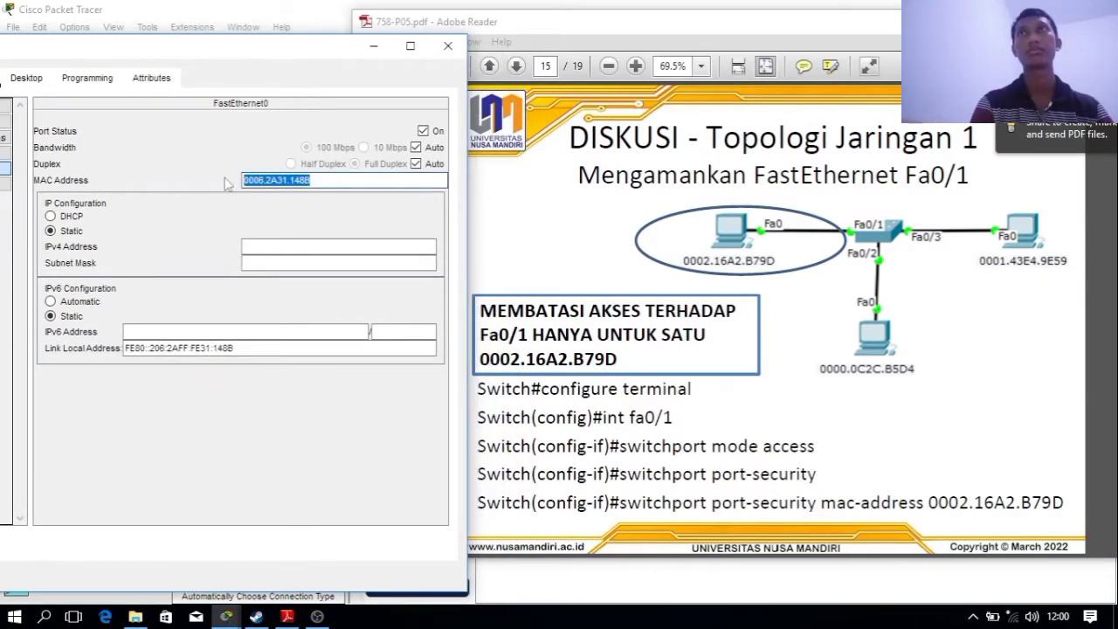
text(00)
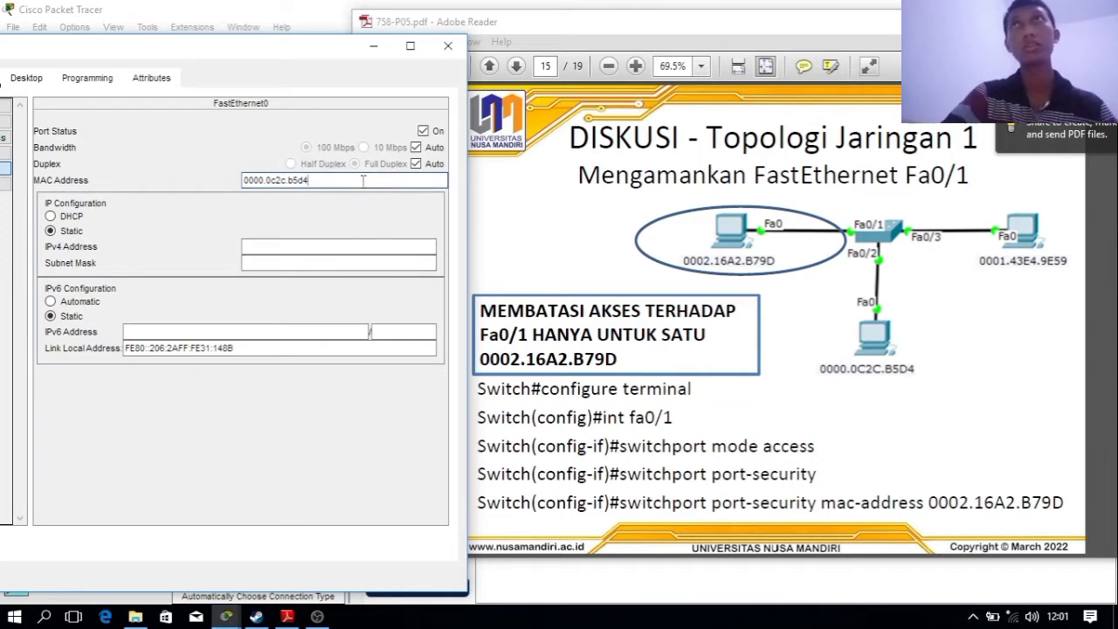
double_click(290, 181)
click(312, 185)
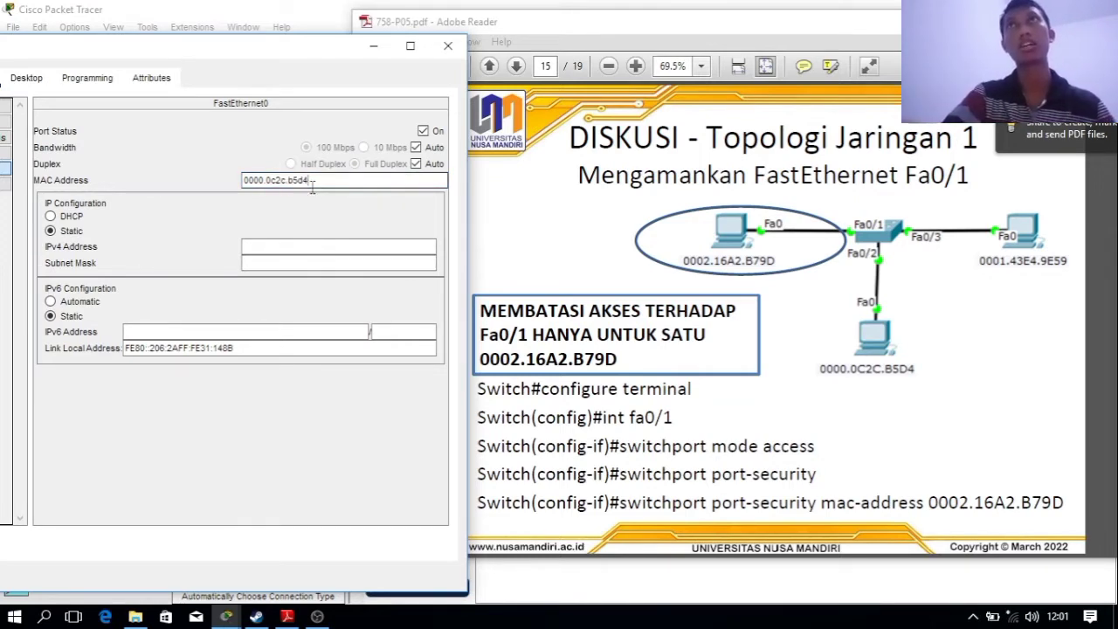
drag(328, 184, 220, 192)
click(281, 229)
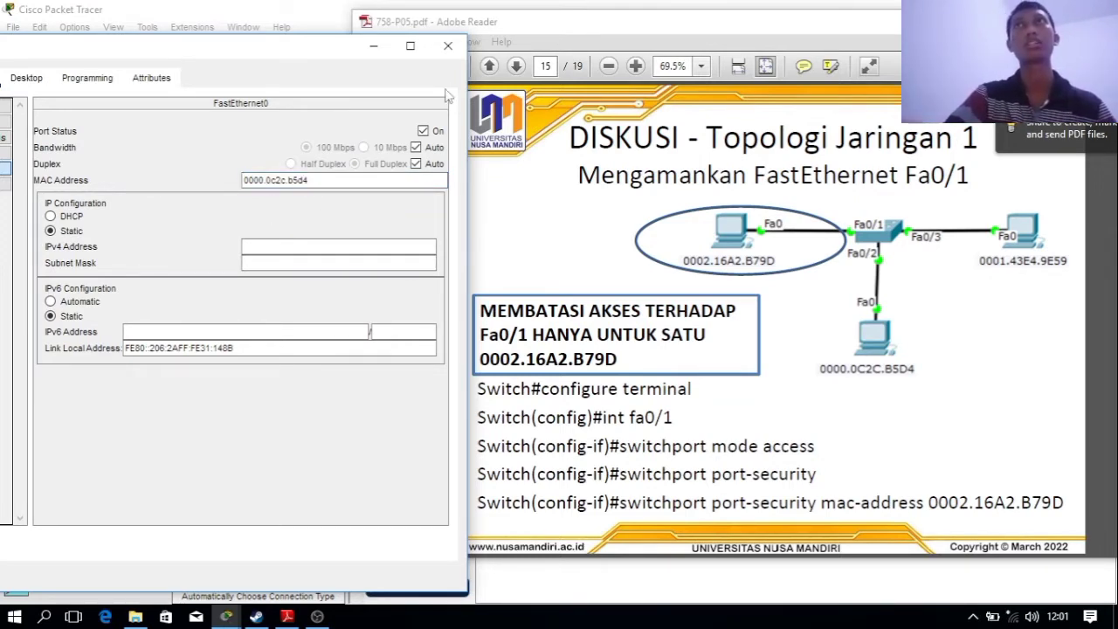
Give PC1 IPv4 192.168.11.3 with mask 255.255.255.0 and close its window
click(27, 76)
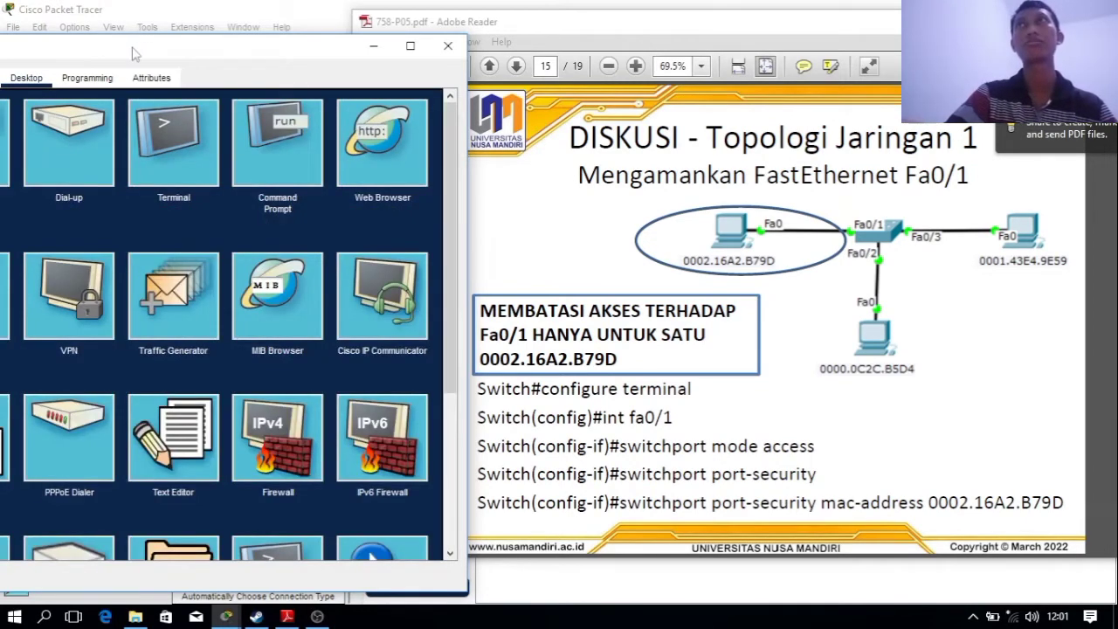
drag(133, 54, 242, 48)
click(40, 166)
click(222, 182)
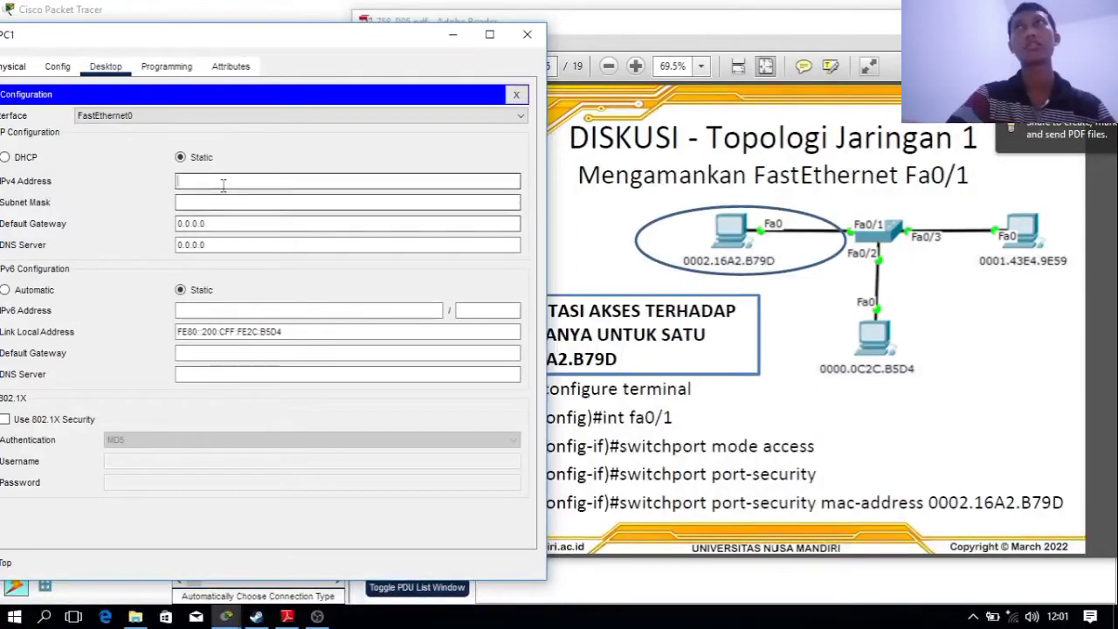
text(192.168.11.3)
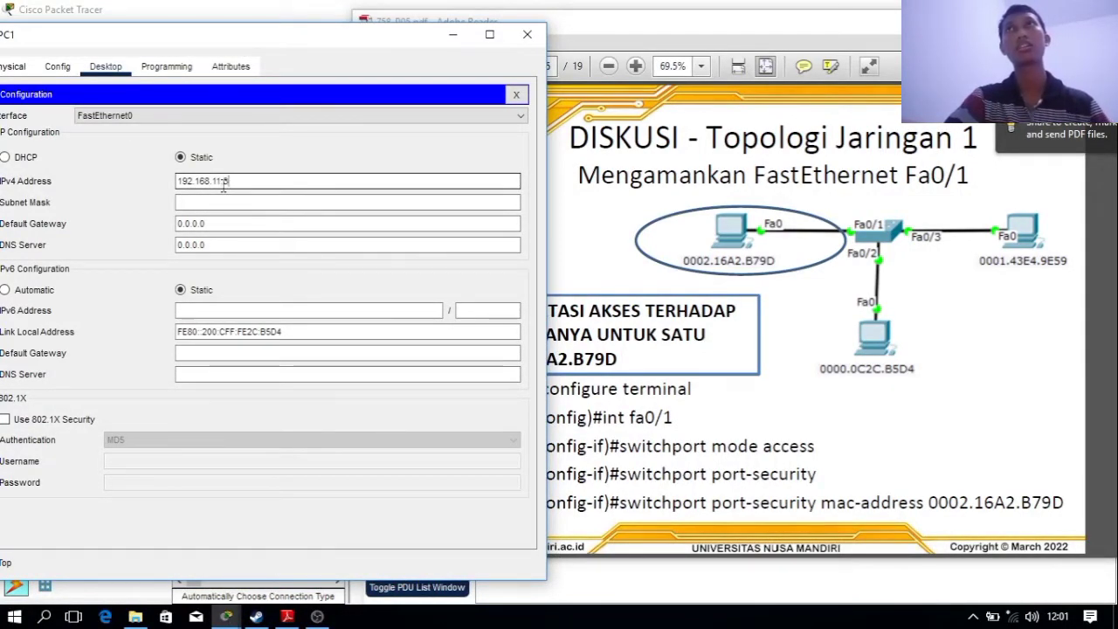
key(Tab)
click(230, 181)
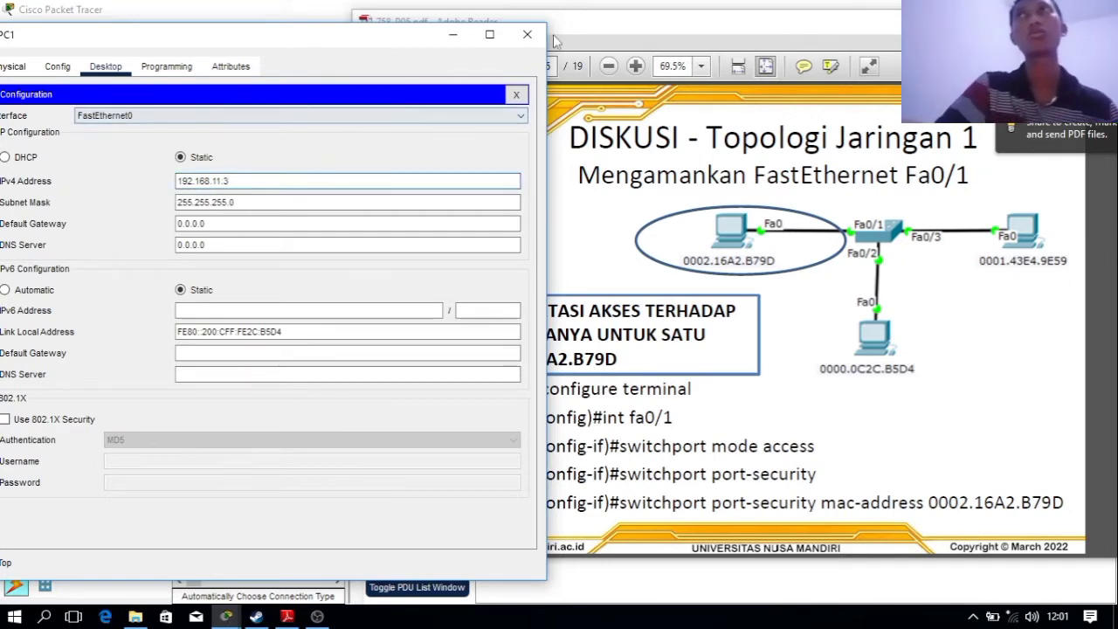
click(527, 34)
click(75, 359)
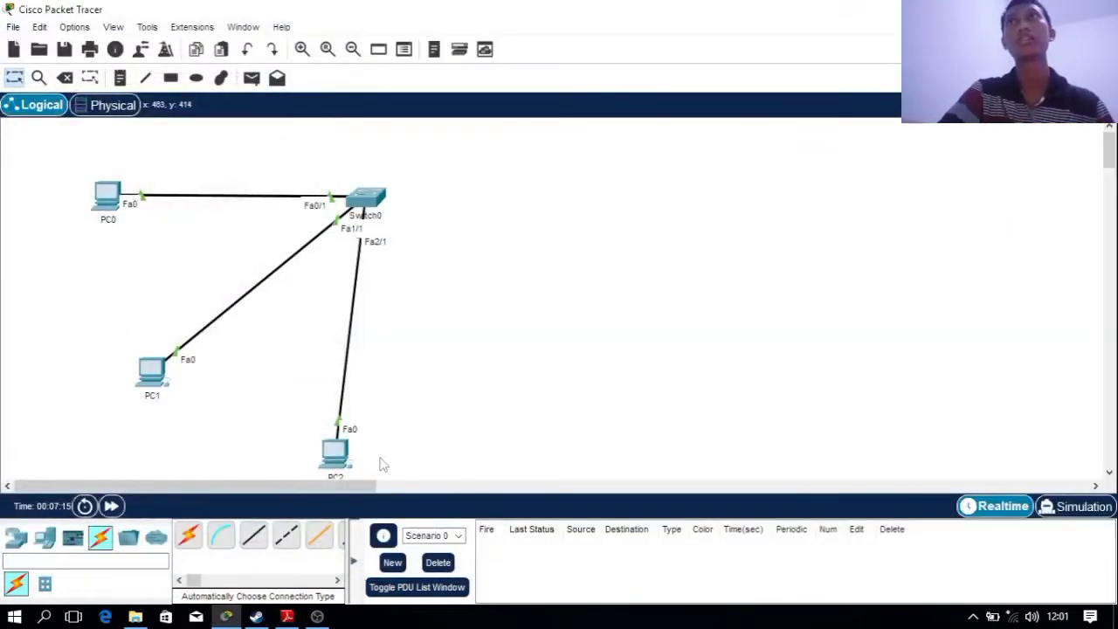
Replace PC2's FastEthernet0 MAC address with 0001.43e4.9e59
click(336, 453)
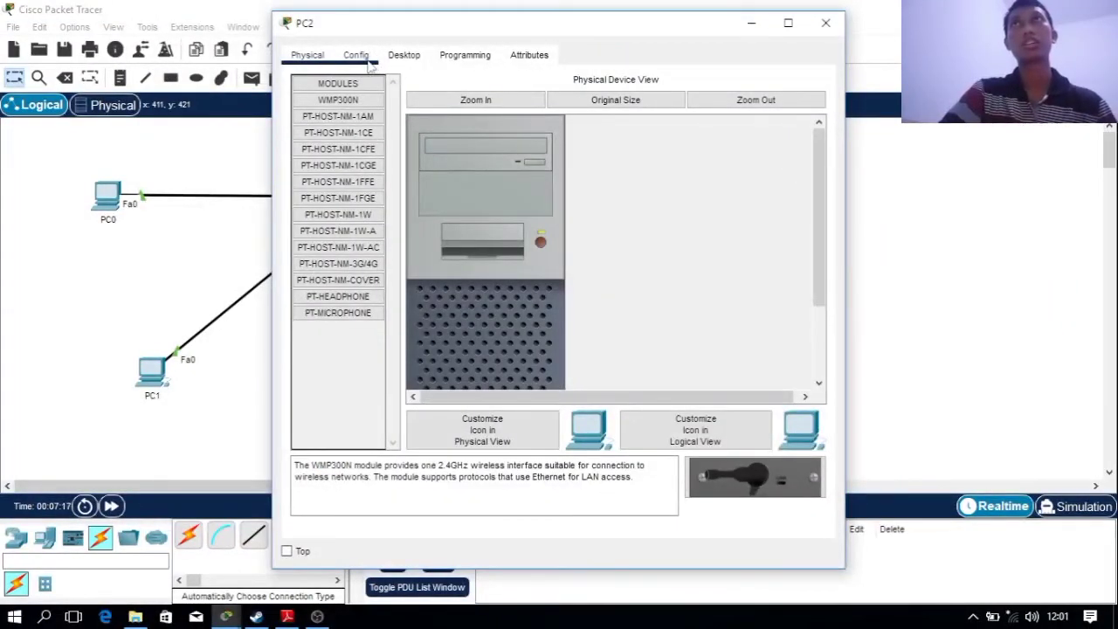
click(366, 58)
click(344, 148)
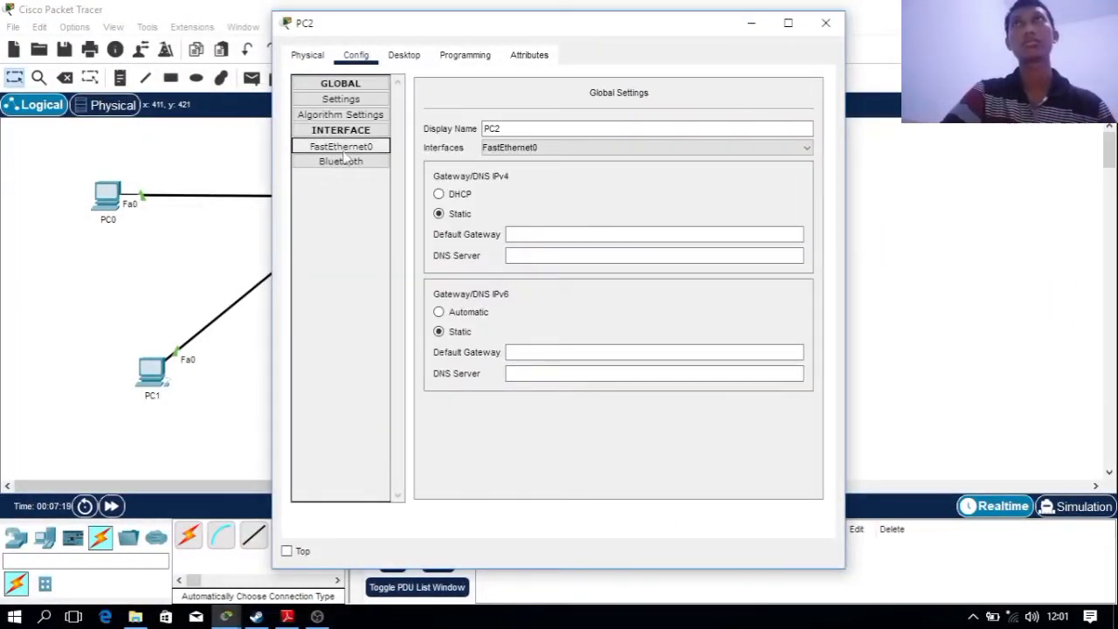
drag(478, 34, 78, 49)
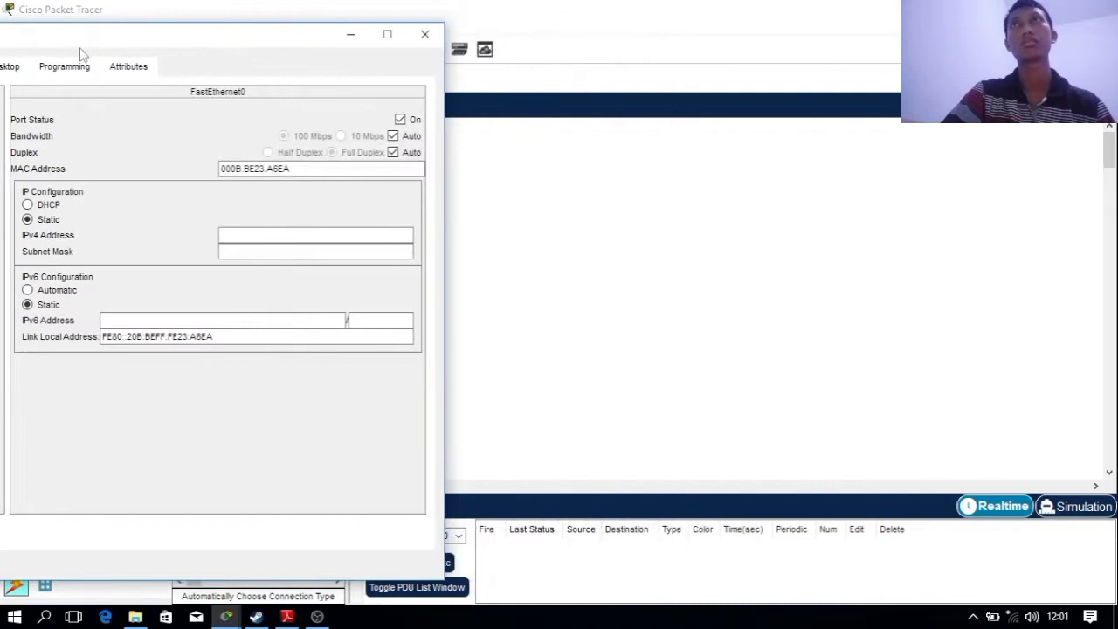
click(285, 620)
click(259, 217)
drag(295, 169, 171, 164)
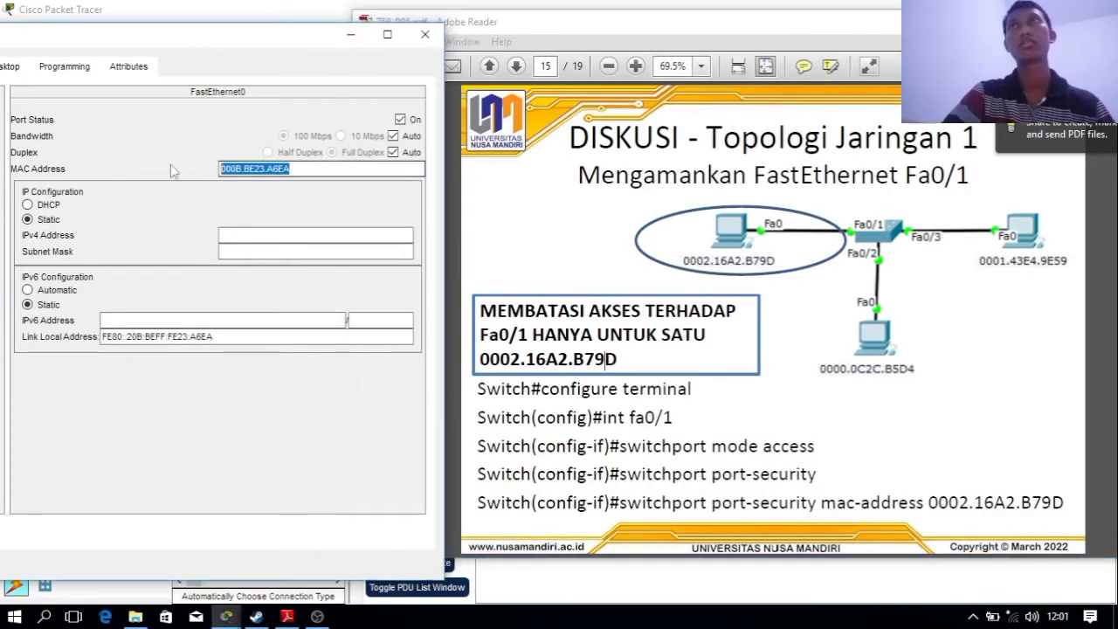
text(0001.)
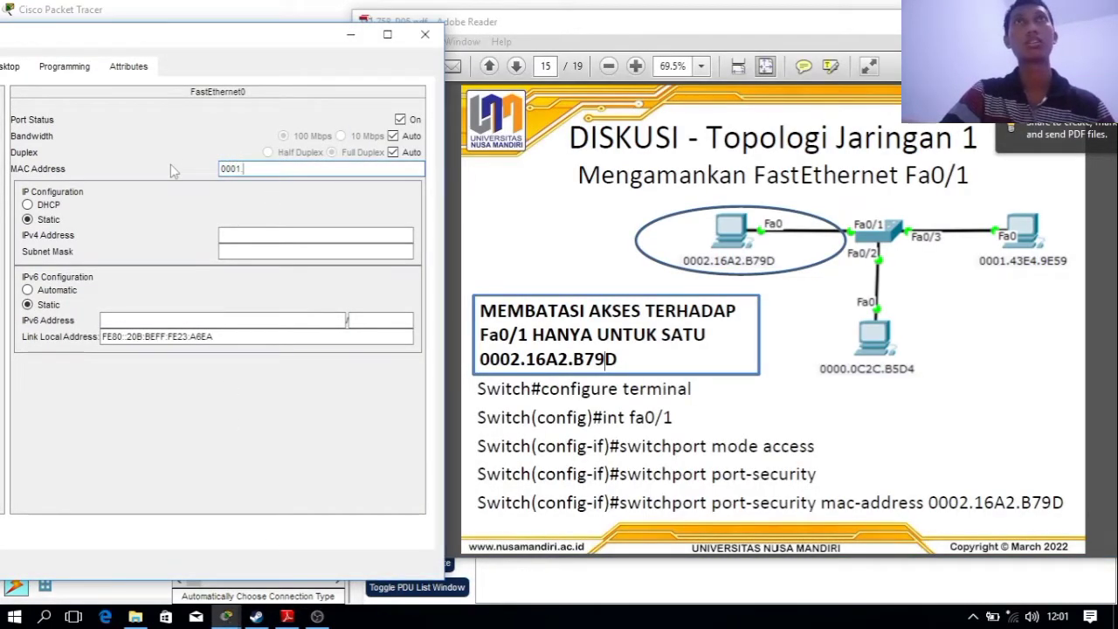
text(43e4.)
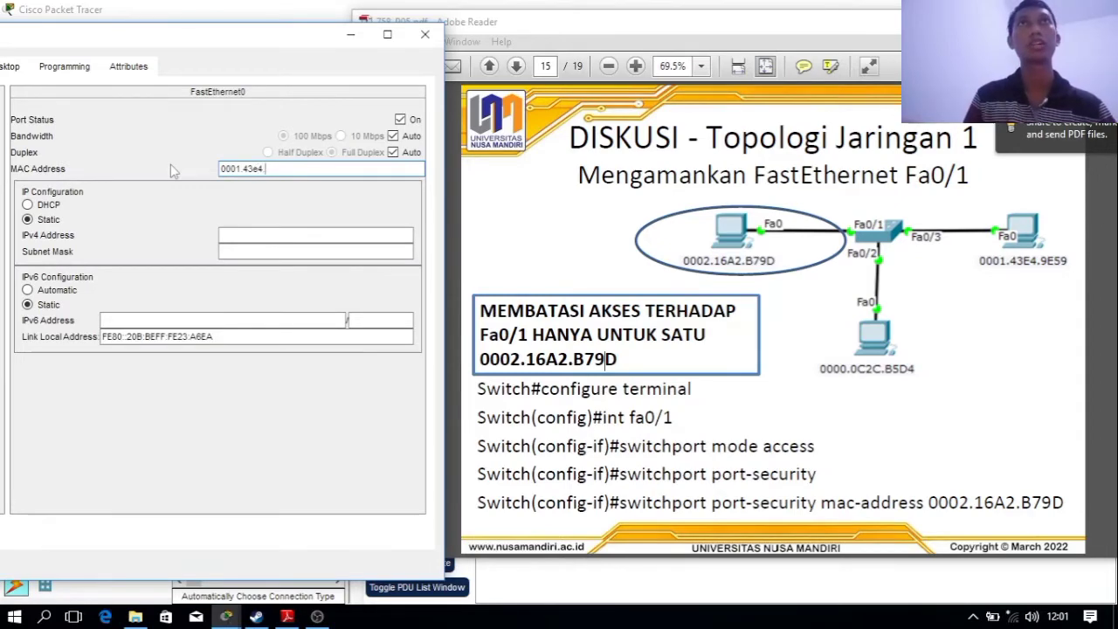
text(9e59)
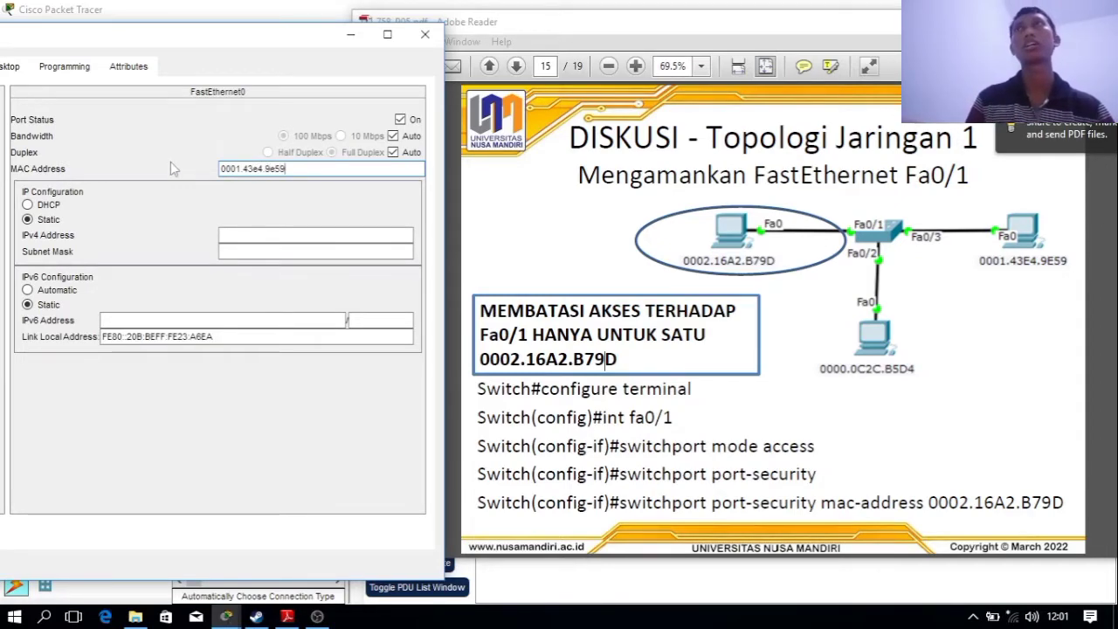
drag(77, 37, 148, 37)
Give PC2 IPv4 192.168.11.4 with mask 255.255.255.0 and close its window
click(72, 67)
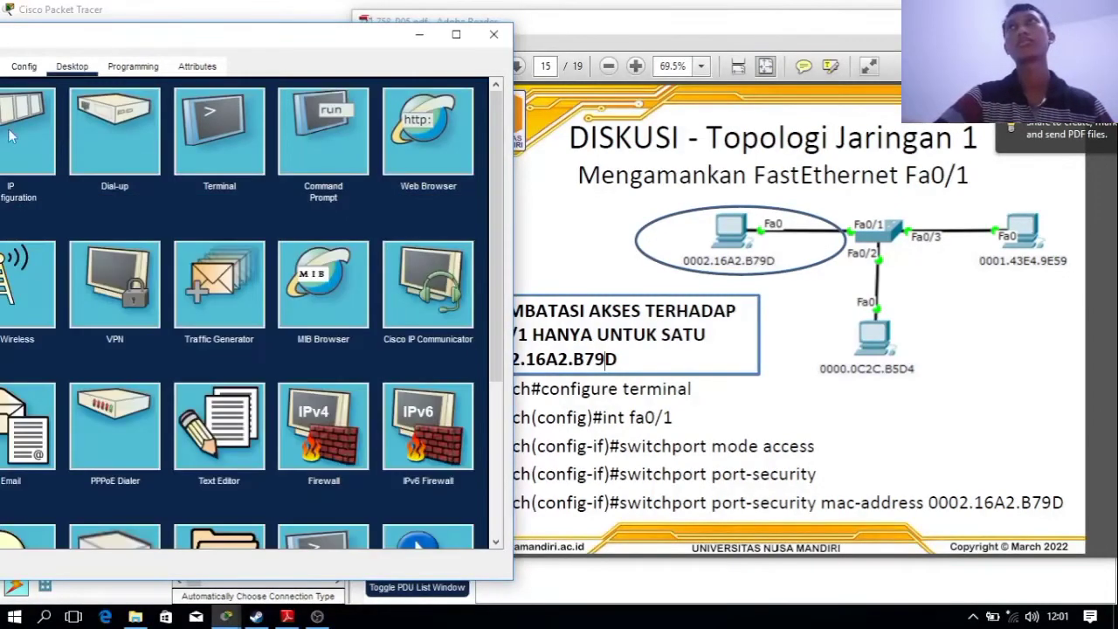
click(11, 136)
click(243, 181)
text(192.168.1)
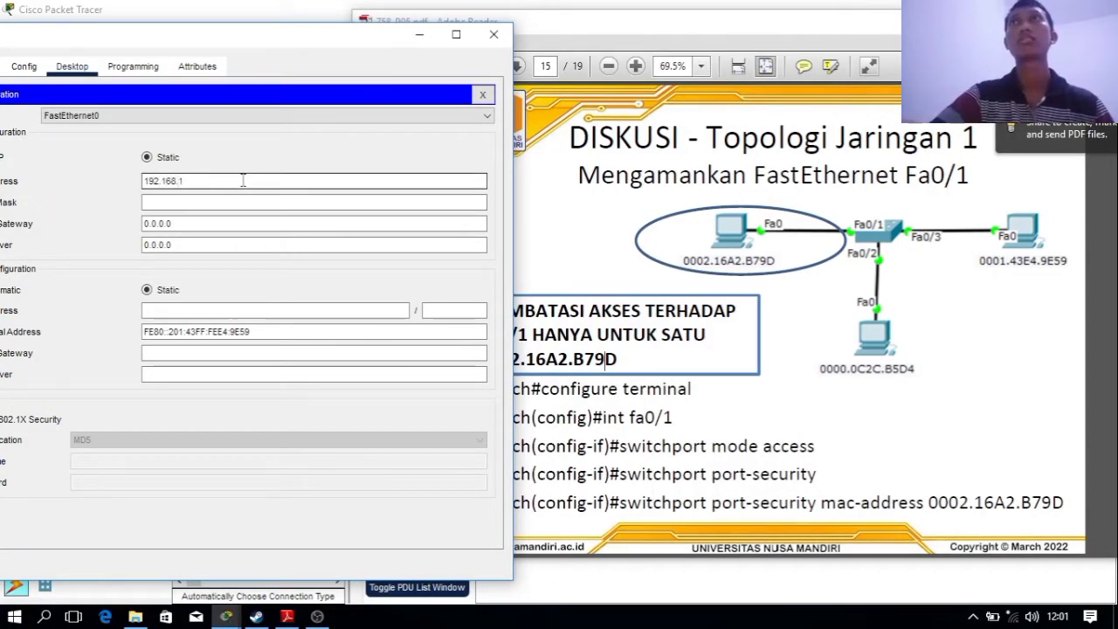
text(1.4)
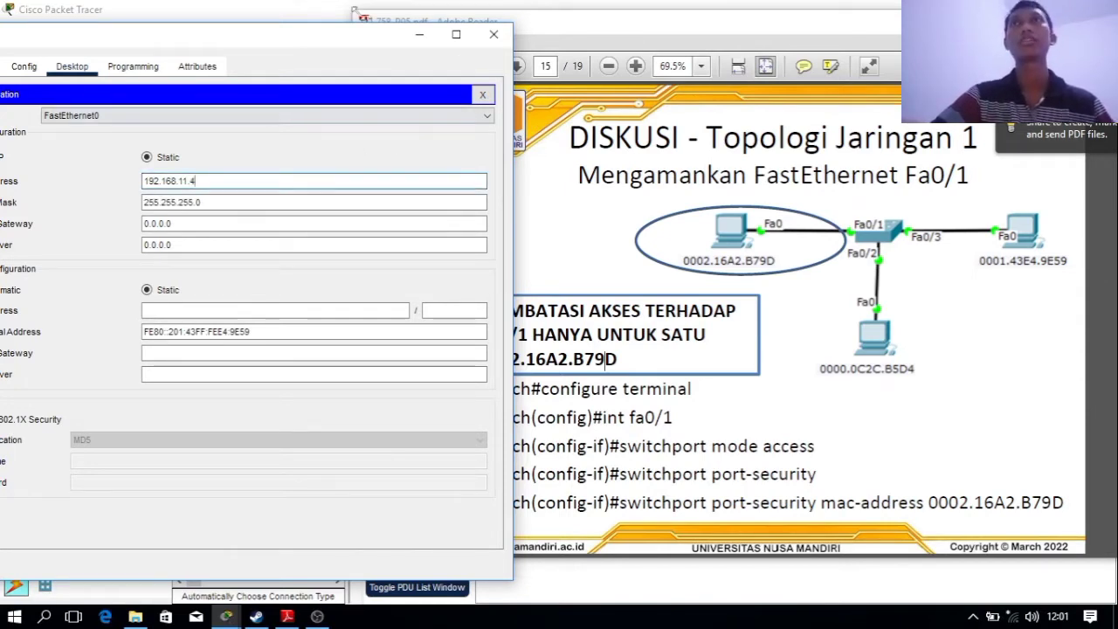
click(494, 35)
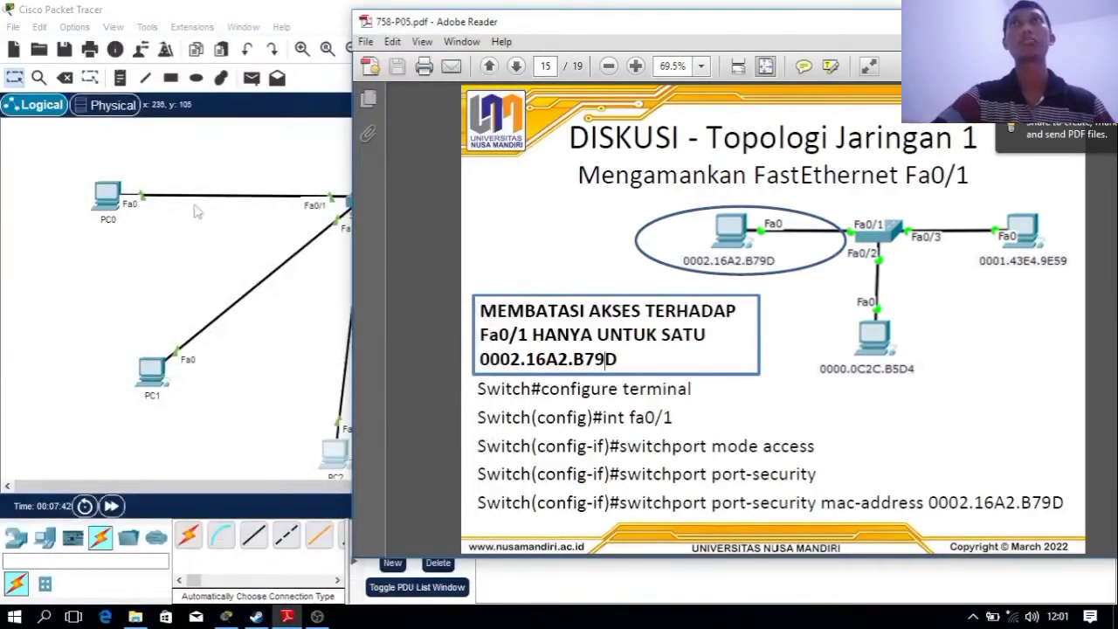
Copy PC0's MAC address and rename its canvas label to 0002.16A2.B79D
click(150, 278)
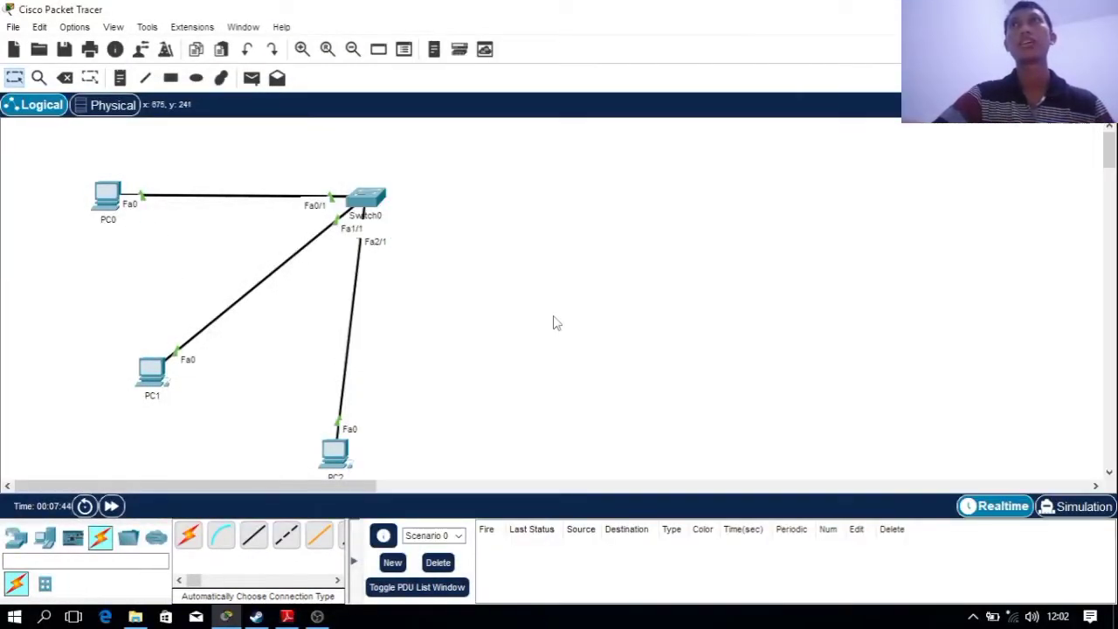
scroll(554, 323, down, 2)
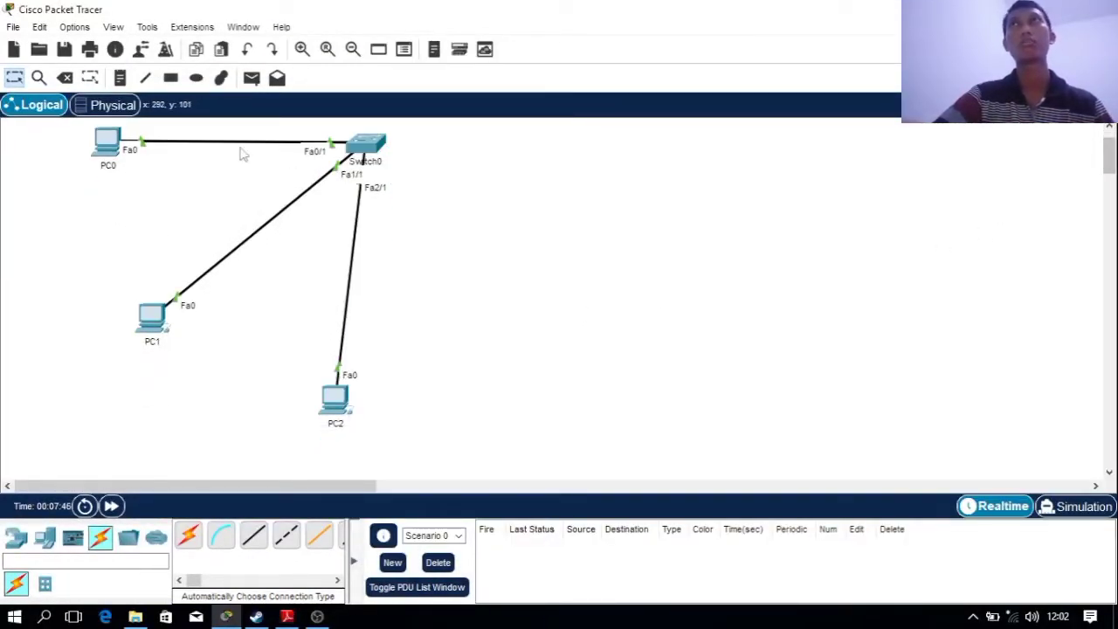
click(107, 142)
click(356, 54)
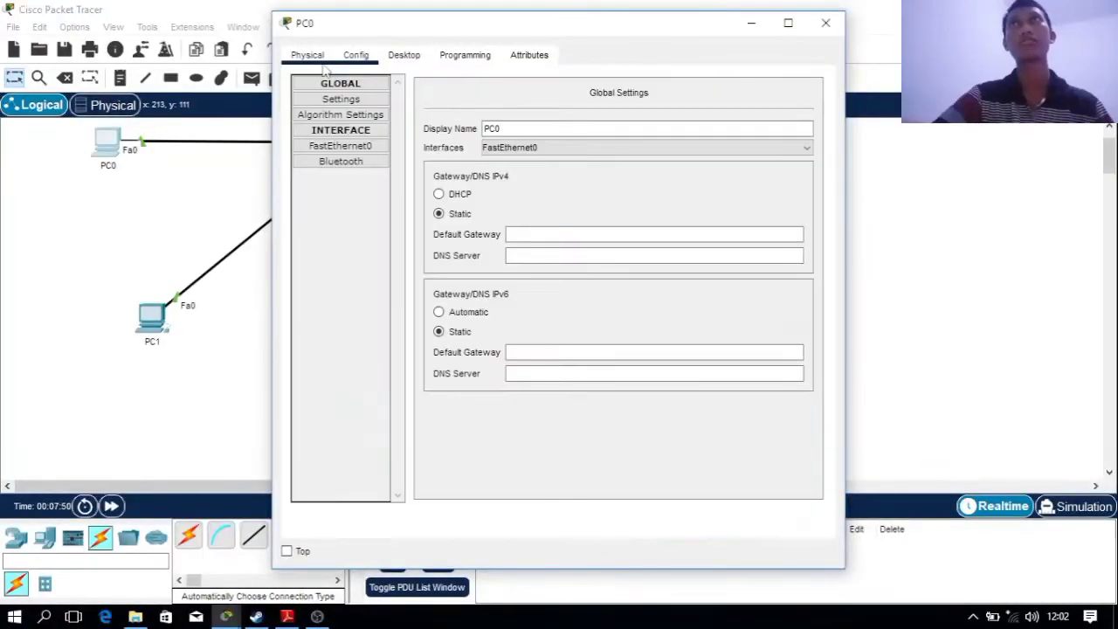
click(340, 145)
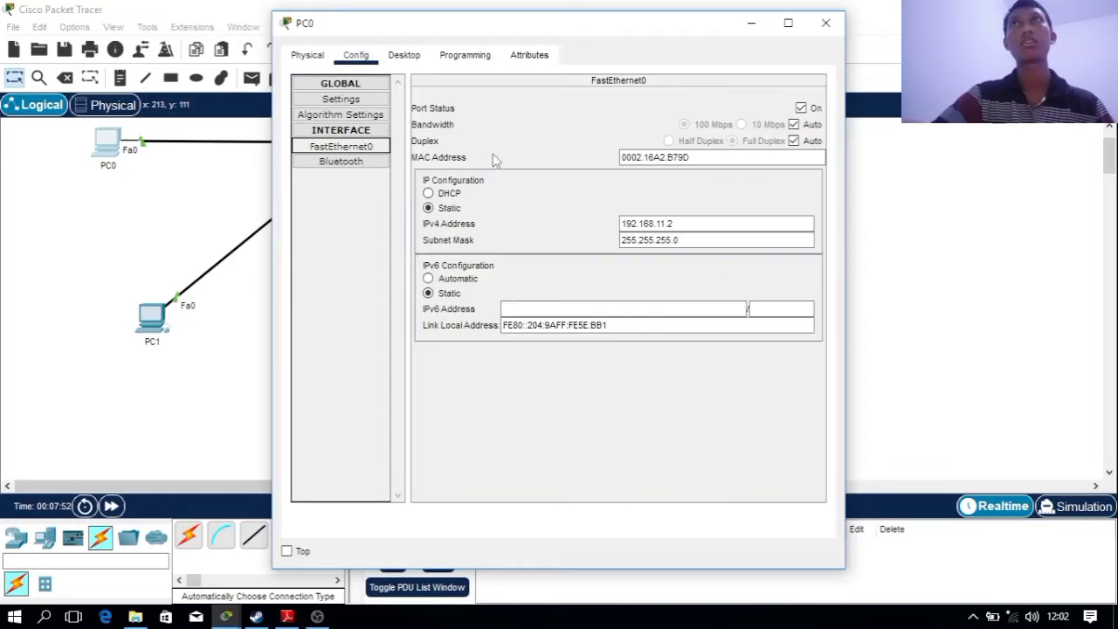
drag(787, 157, 555, 164)
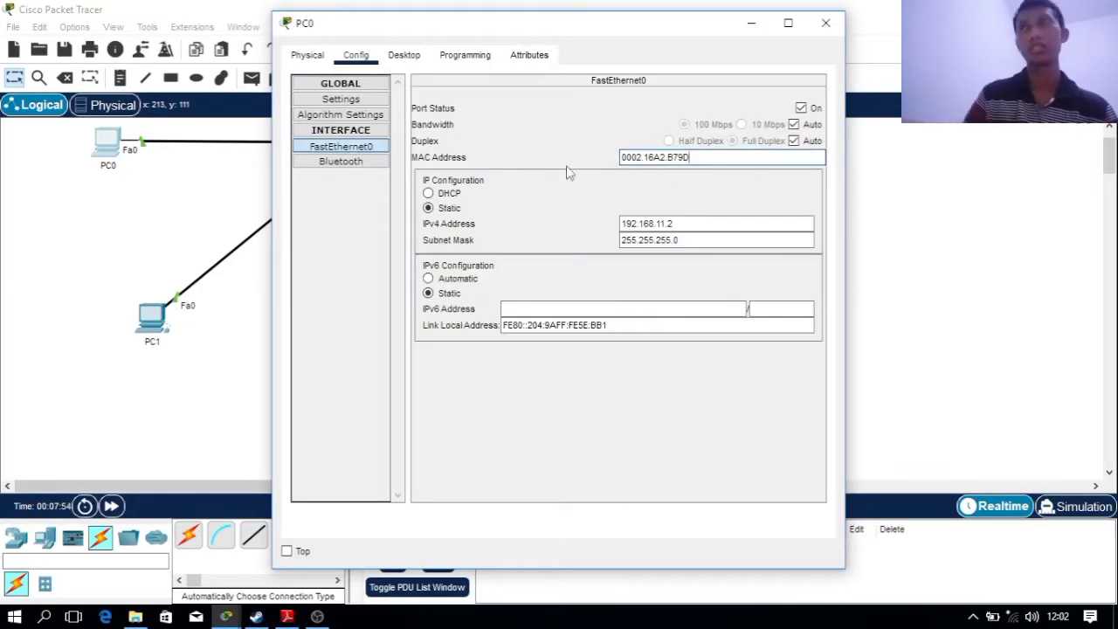
drag(744, 159, 602, 175)
key(ctrl+c)
click(112, 175)
click(112, 166)
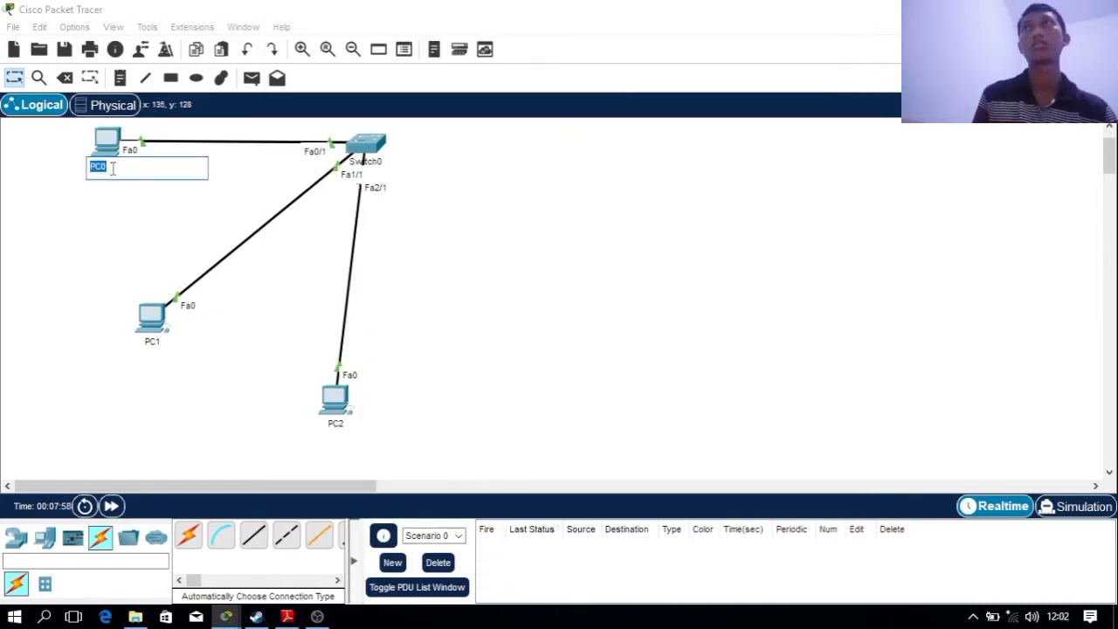
key(ctrl+v)
click(137, 236)
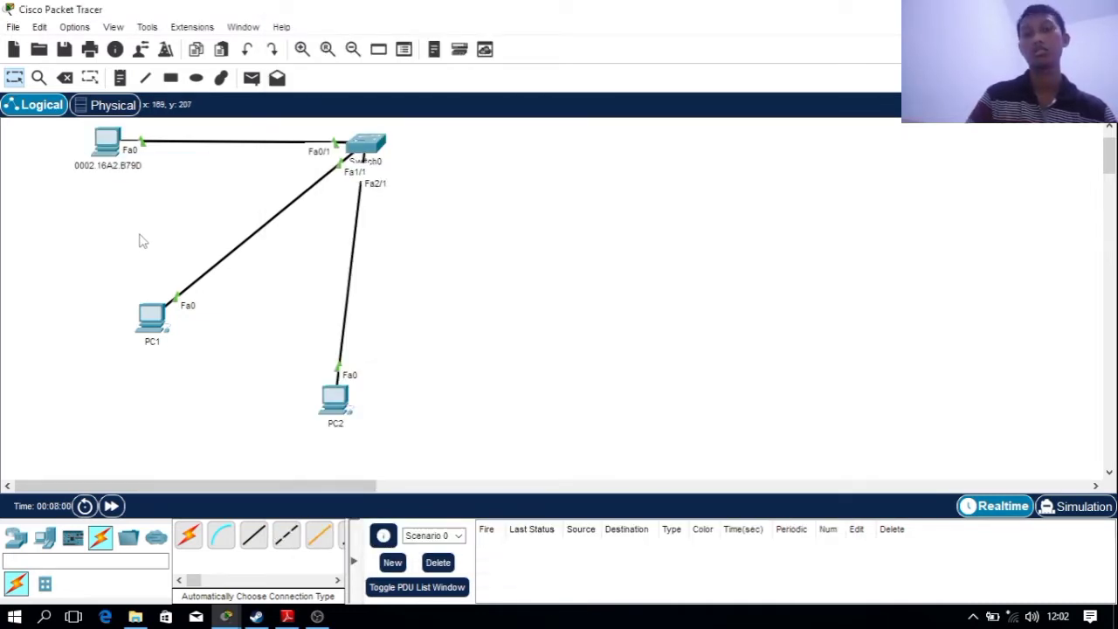
Copy PC1's MAC address and rename its canvas label to 0000.0C2C.B5D4
click(154, 344)
click(162, 324)
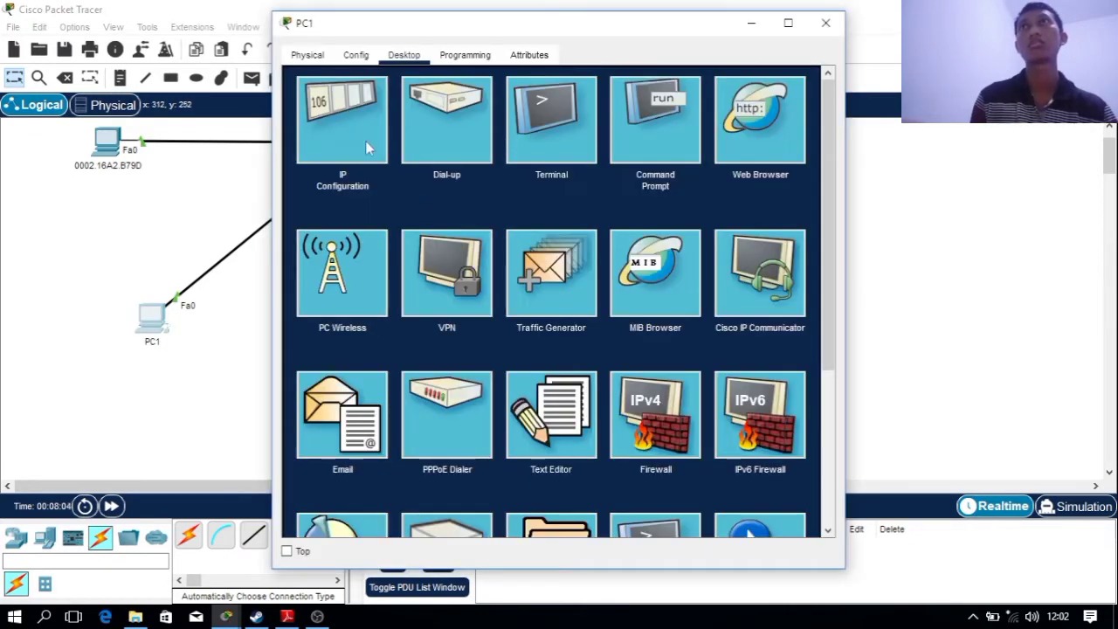
click(355, 55)
click(341, 147)
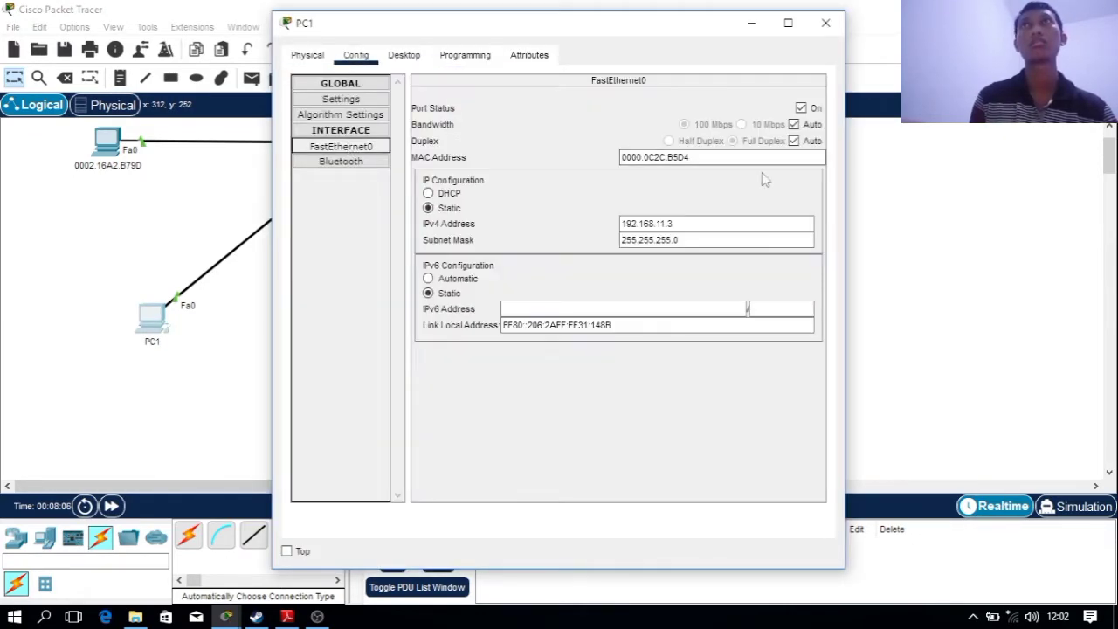
drag(749, 162, 594, 154)
key(ctrl+c)
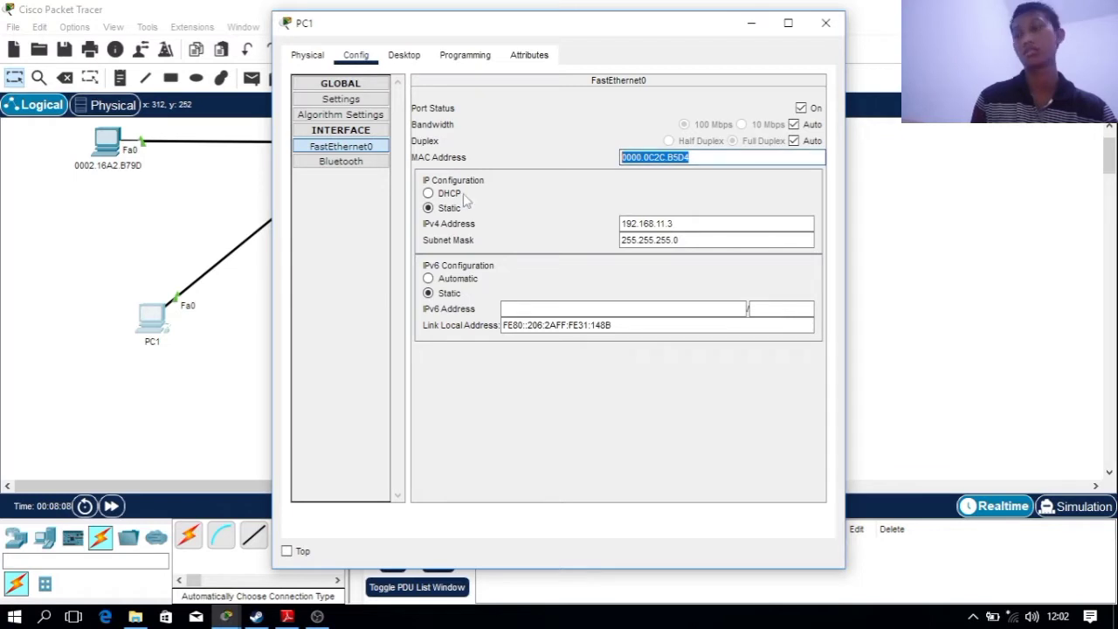
click(156, 341)
key(ctrl+v)
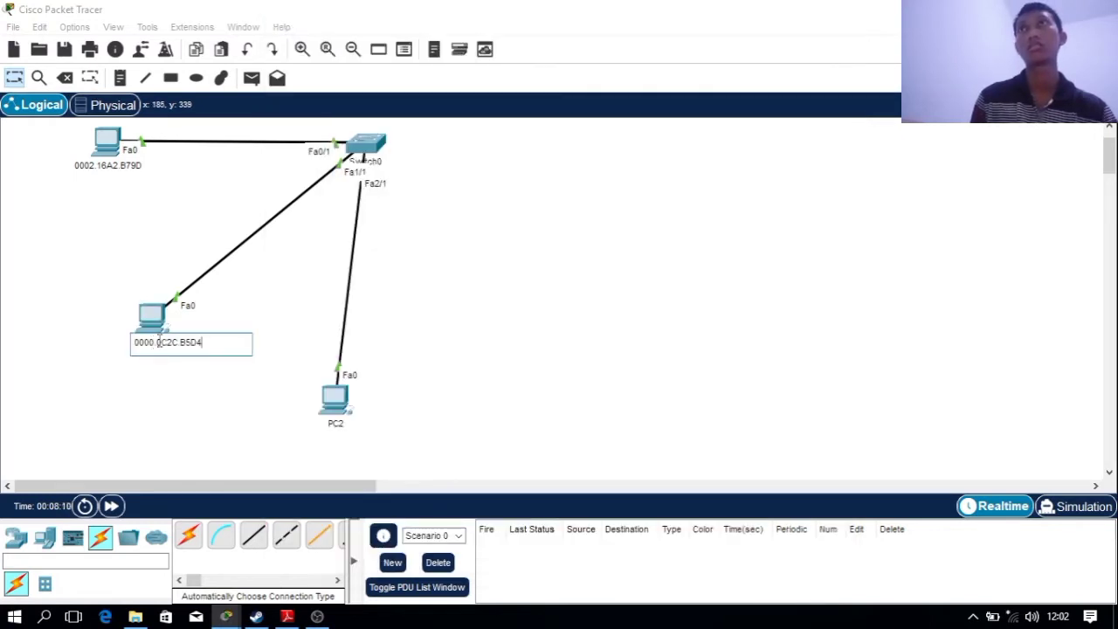
click(334, 424)
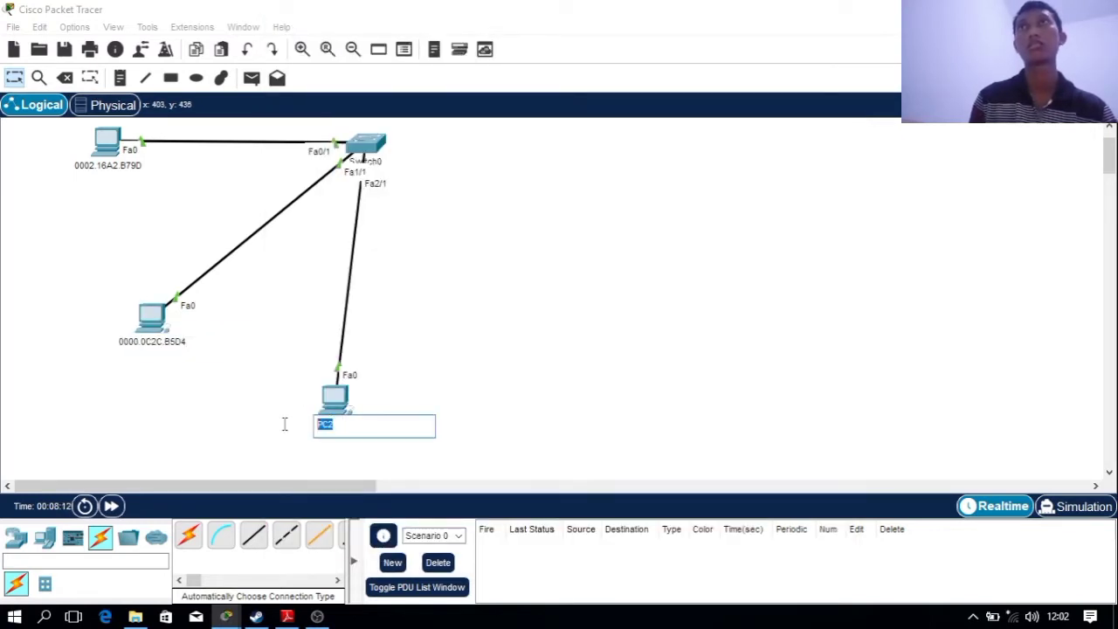
Copy PC2's MAC address and rename its canvas label to 0001.43E4.9E59
click(335, 393)
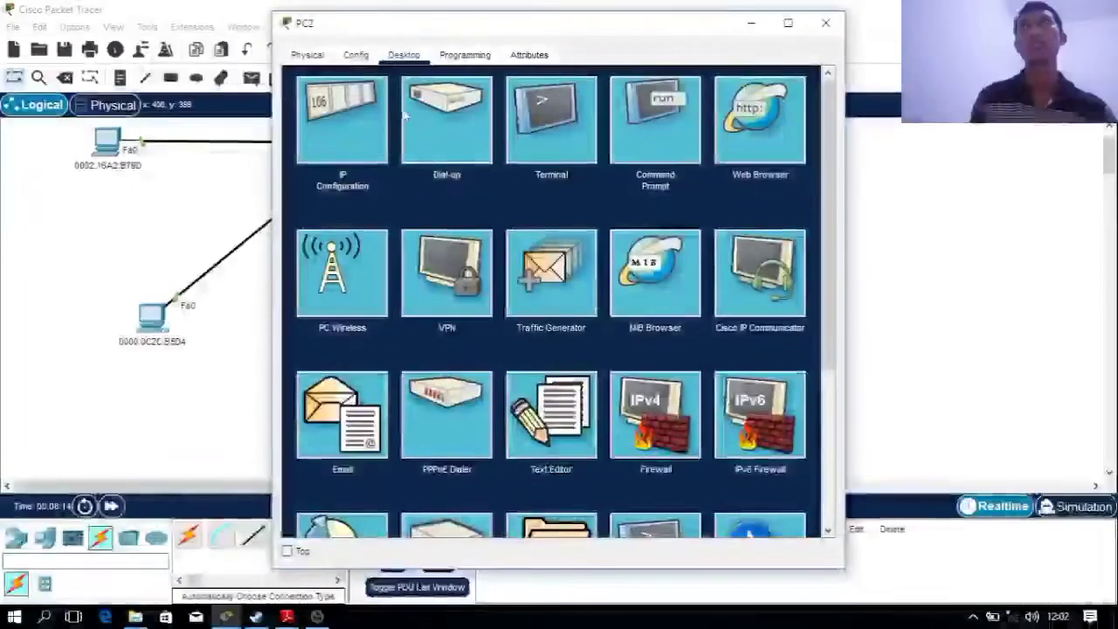
click(355, 54)
click(340, 146)
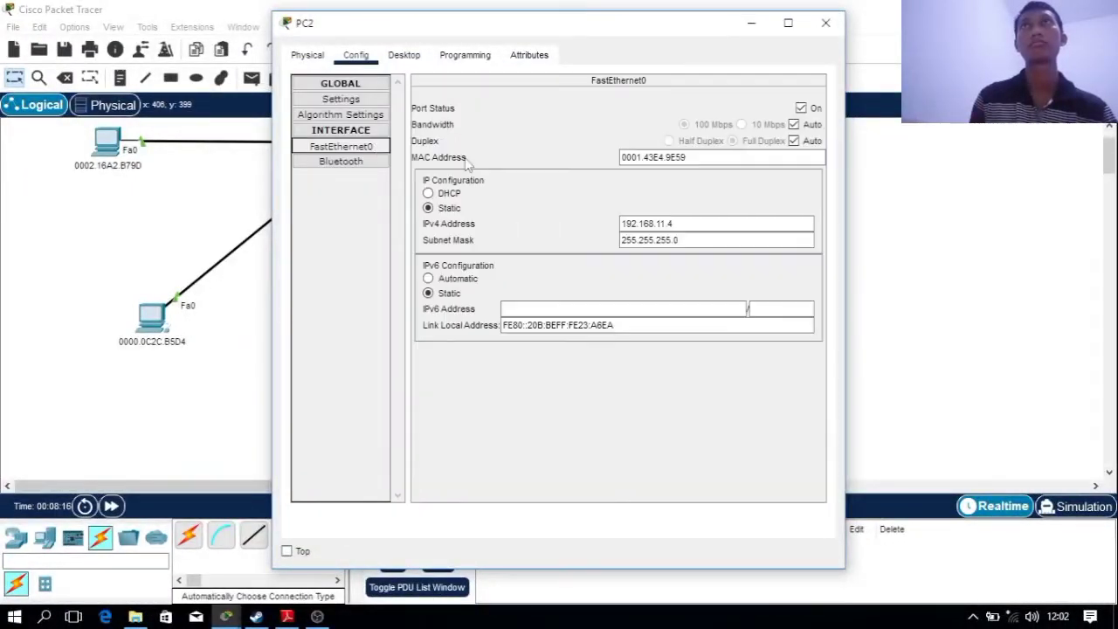
drag(720, 159, 569, 158)
key(ctrl+c)
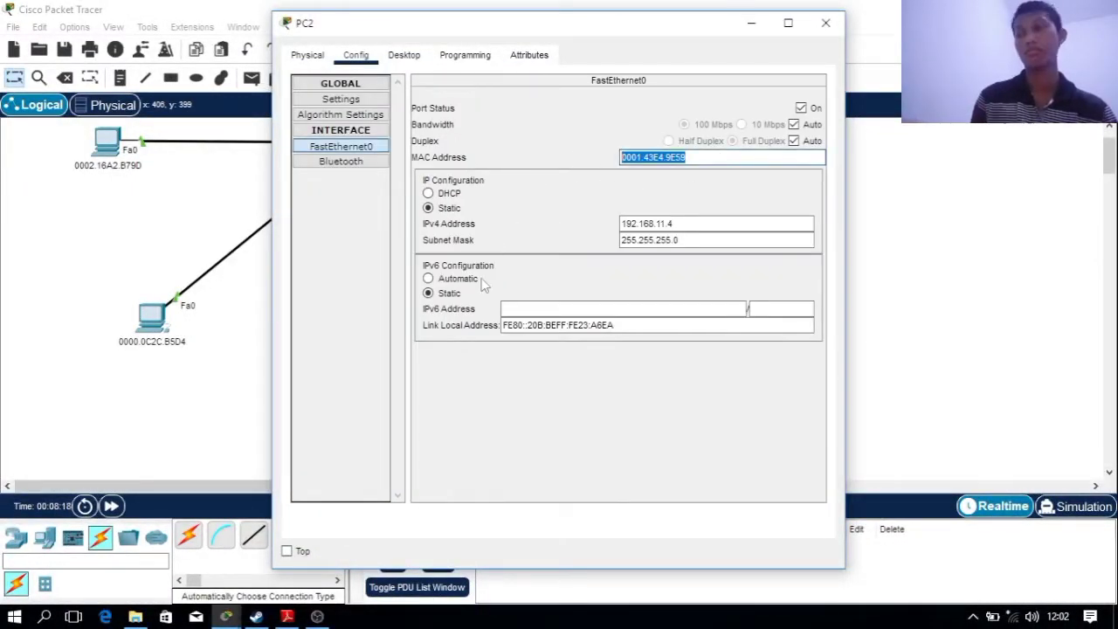
click(236, 377)
click(335, 421)
drag(349, 424, 306, 424)
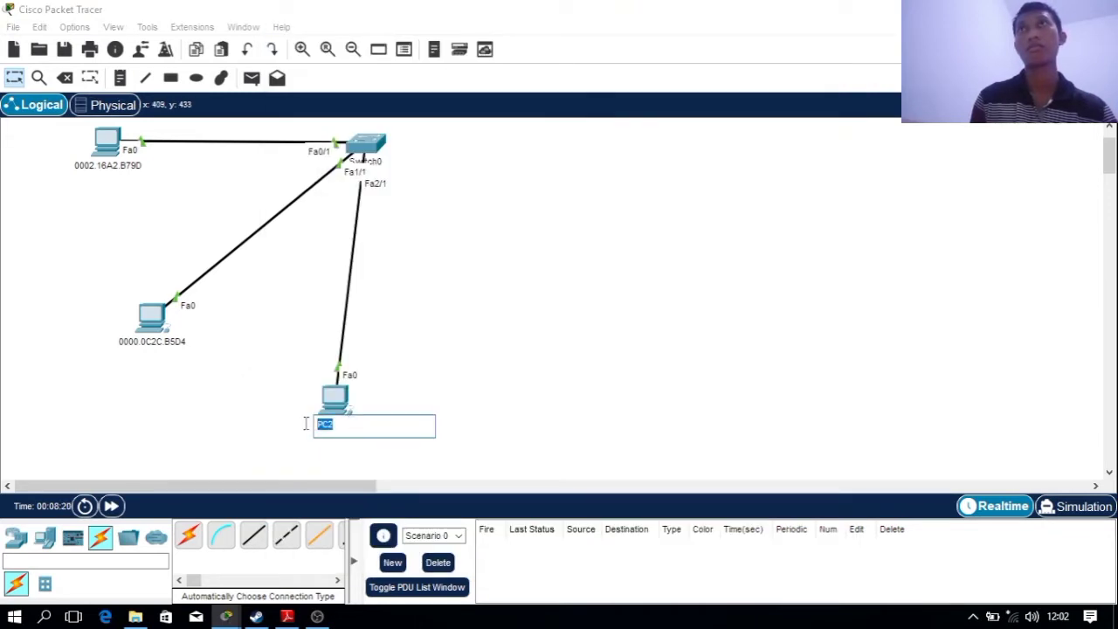
key(ctrl+v)
click(736, 349)
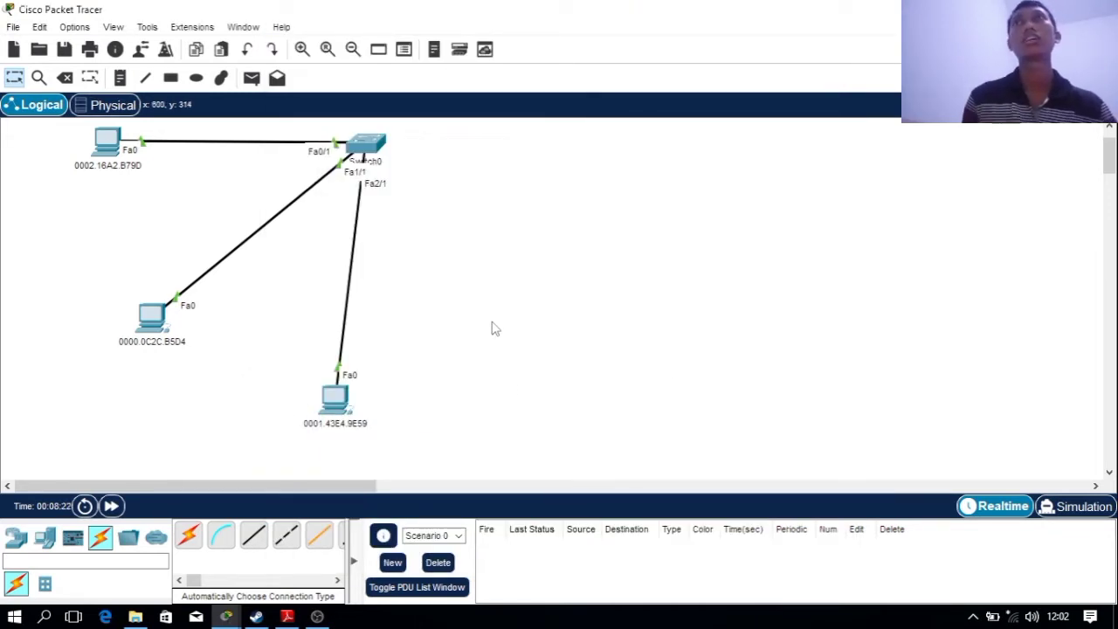
drag(1116, 164, 1116, 162)
click(281, 623)
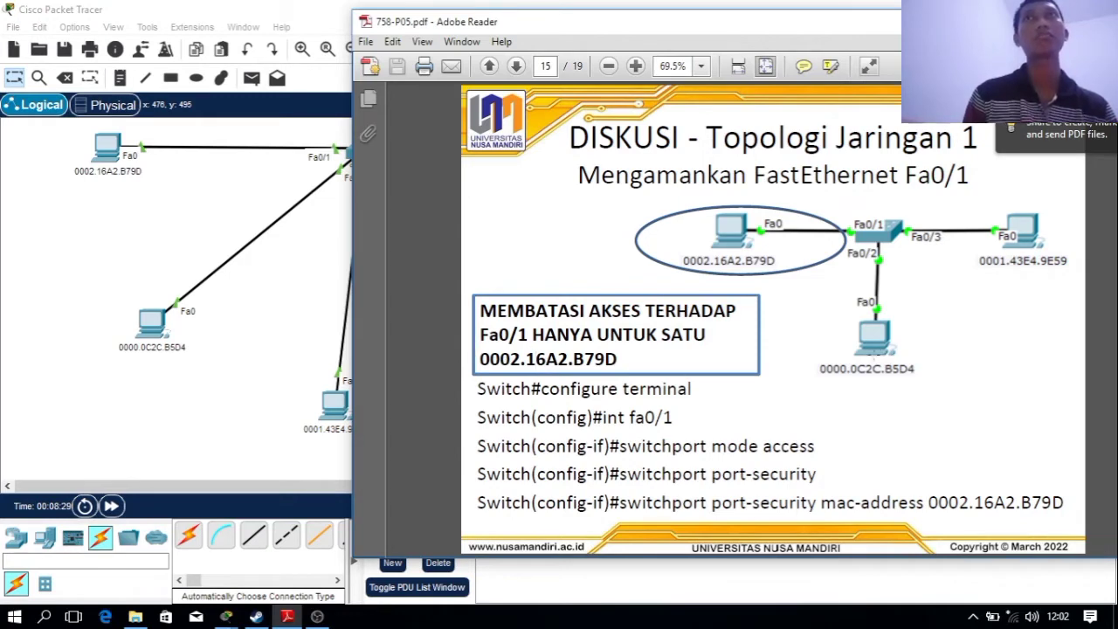
Highlight the Fa0/1 port-security command lines on the page-15 slide, then return to Packet Tracer
scroll(536, 408, up, 2)
scroll(627, 407, down, 3)
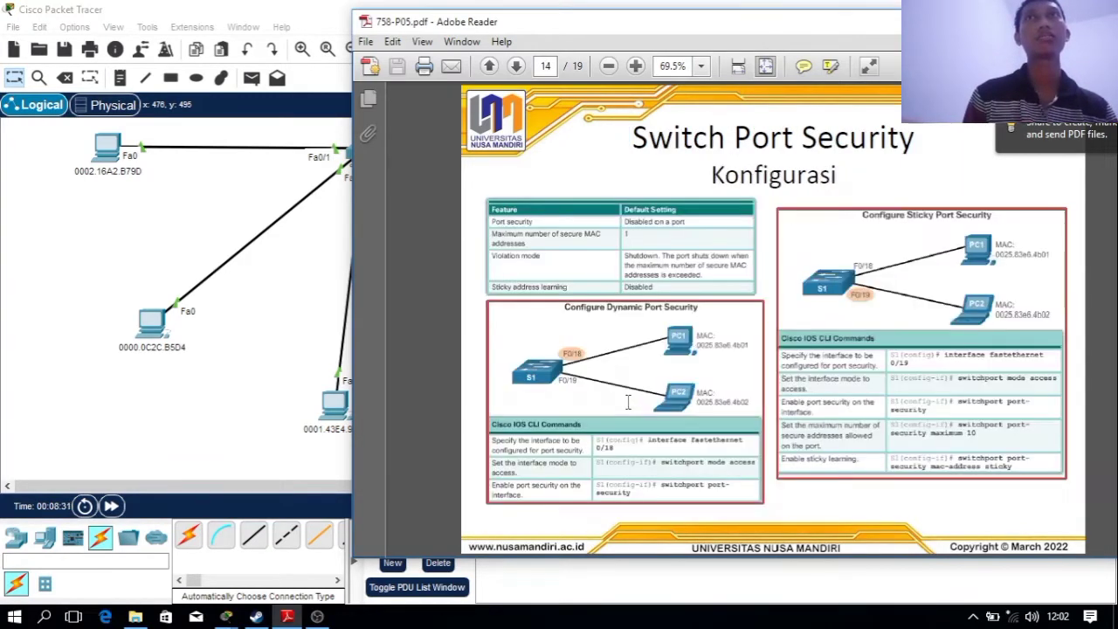
scroll(627, 408, up, 1)
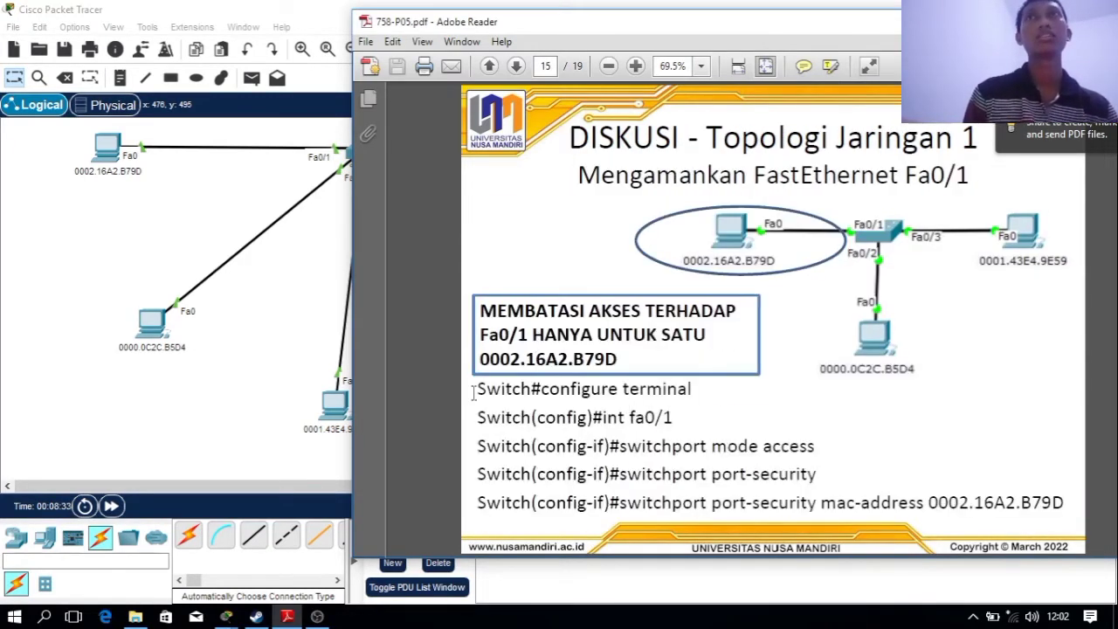
drag(475, 393, 1040, 508)
click(847, 491)
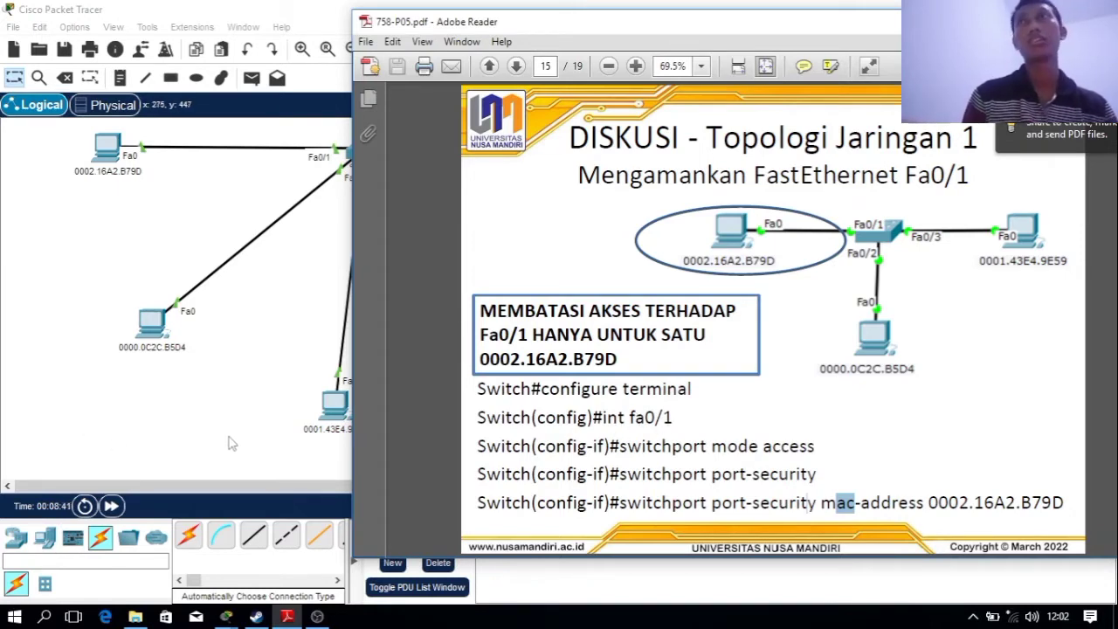
click(330, 389)
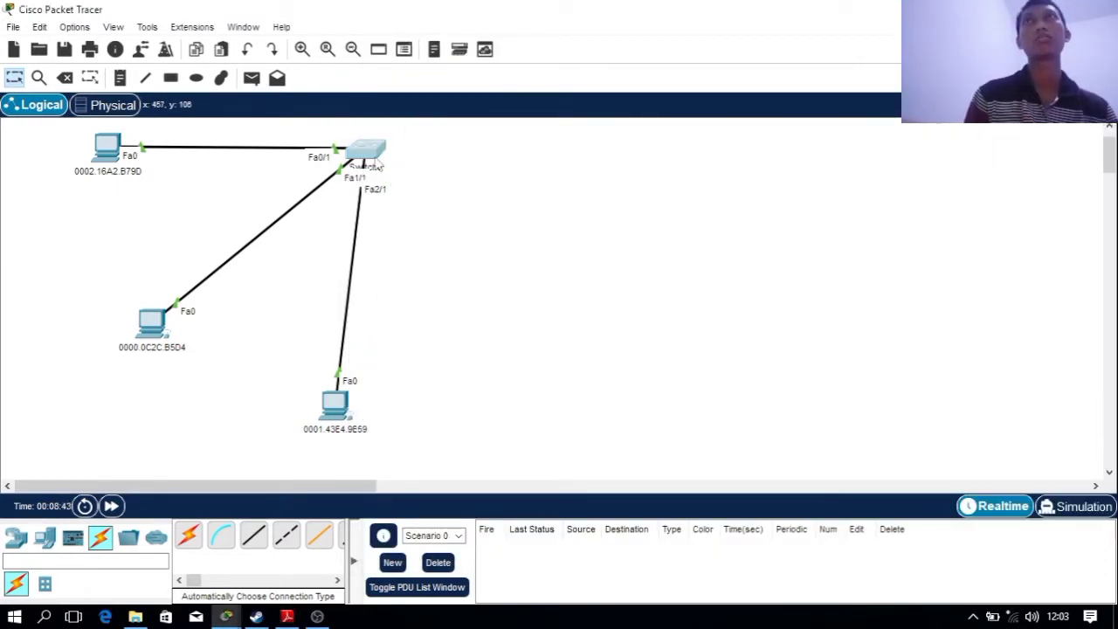
click(367, 151)
Replace Switch0's hostname in Global Settings with the student's name and ID
drag(517, 29, 257, 55)
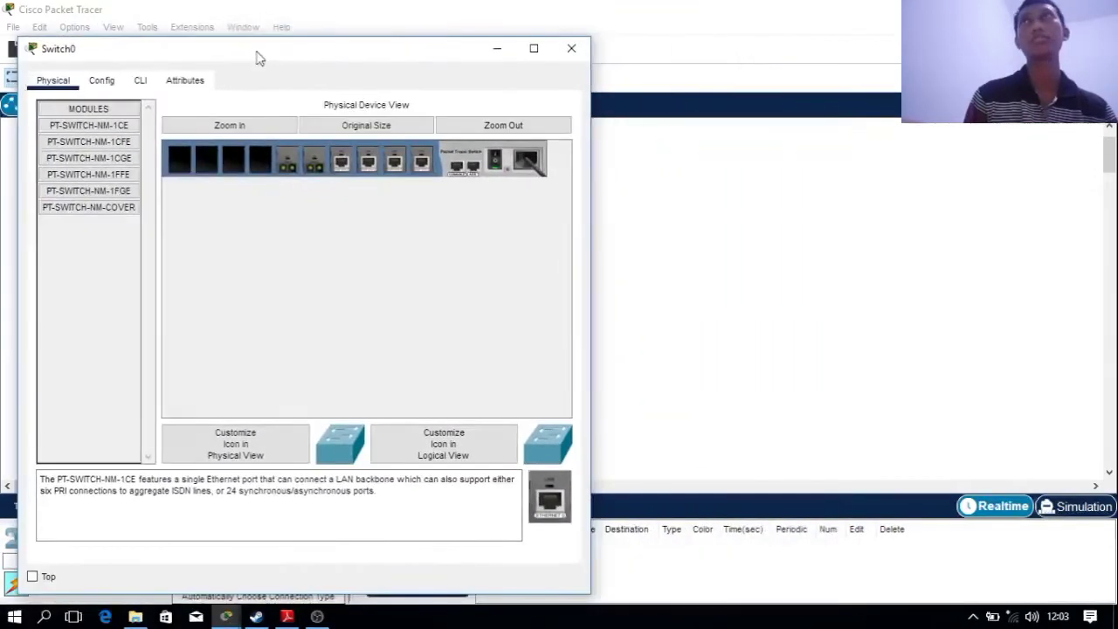
click(101, 81)
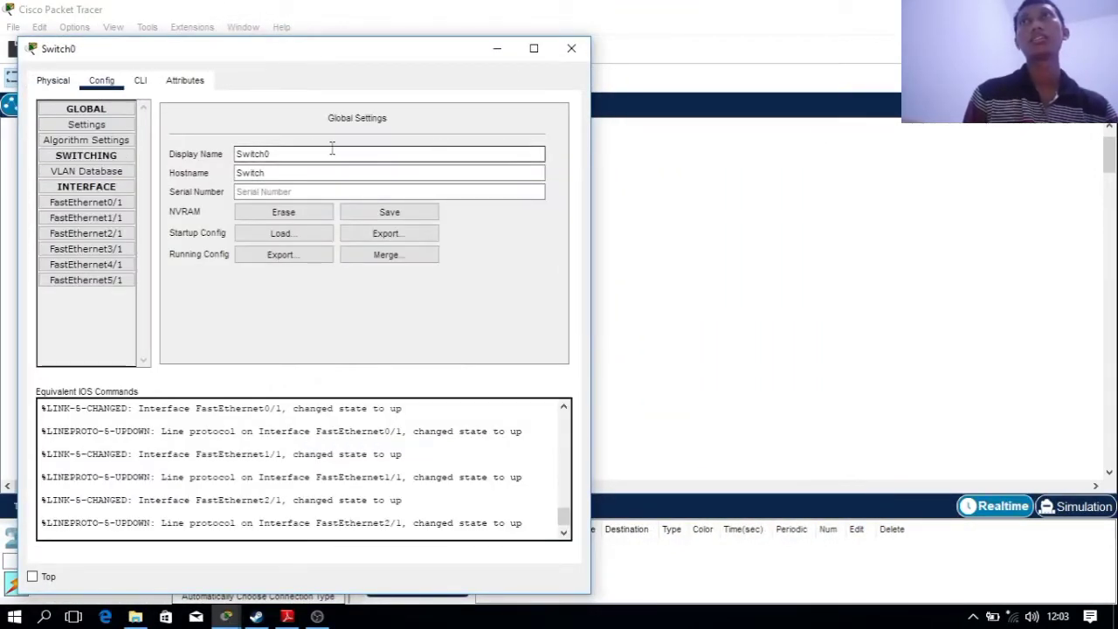
click(300, 172)
drag(356, 178, 250, 185)
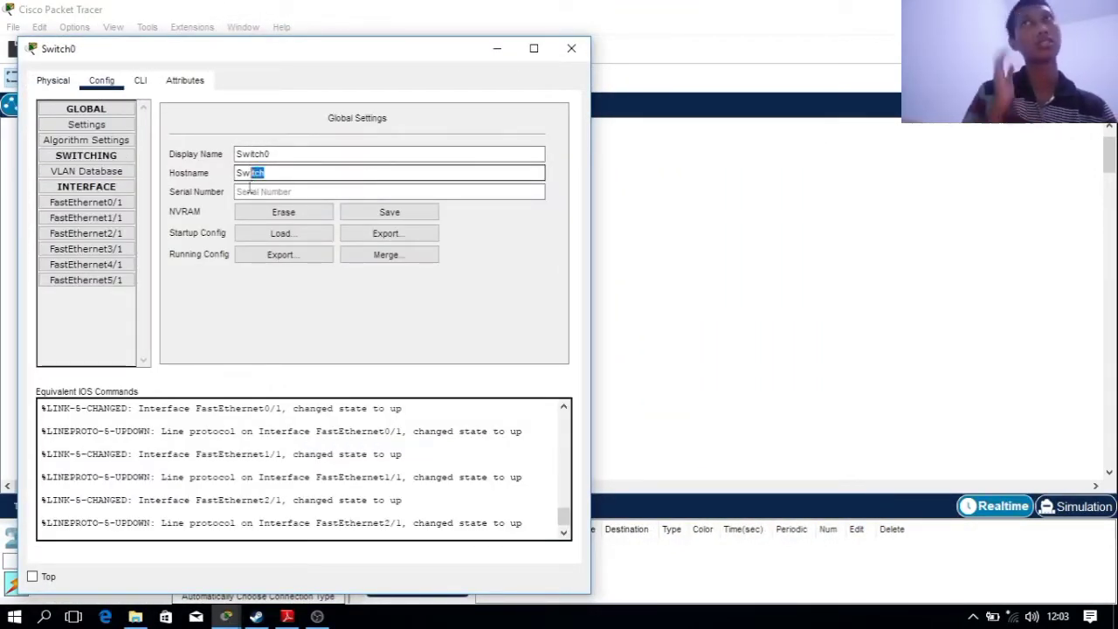
click(249, 185)
double_click(262, 171)
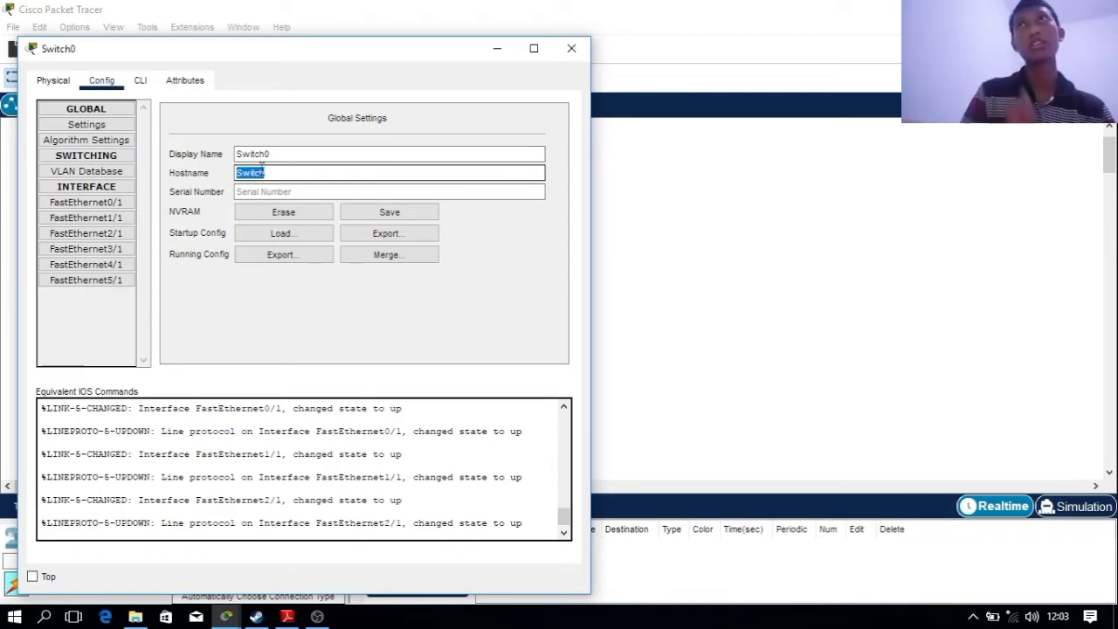
click(285, 173)
drag(281, 174, 153, 177)
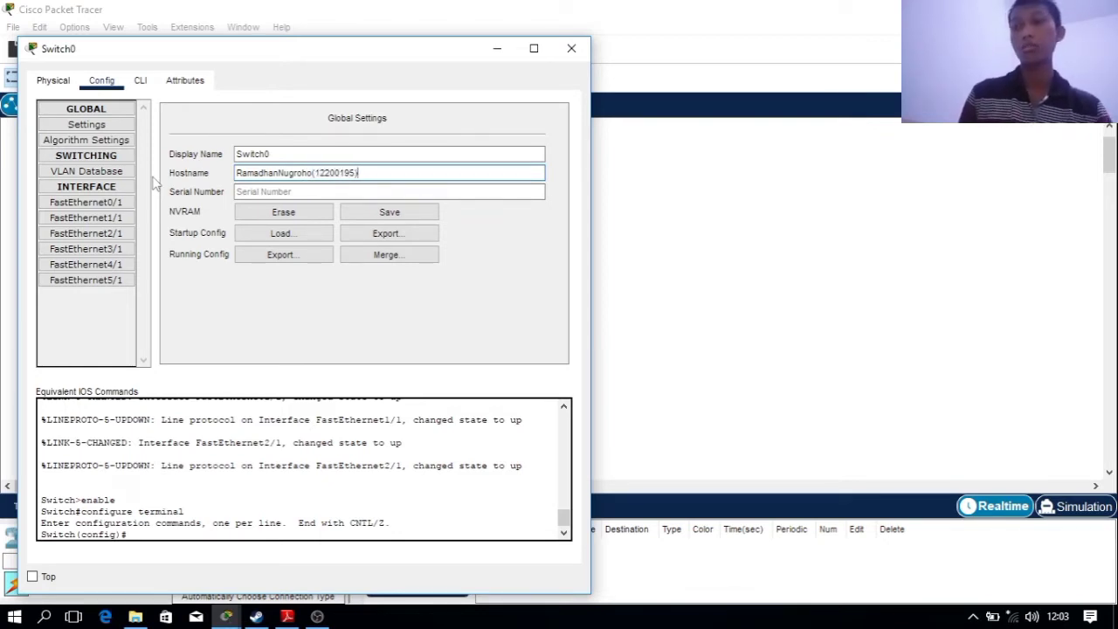
click(140, 80)
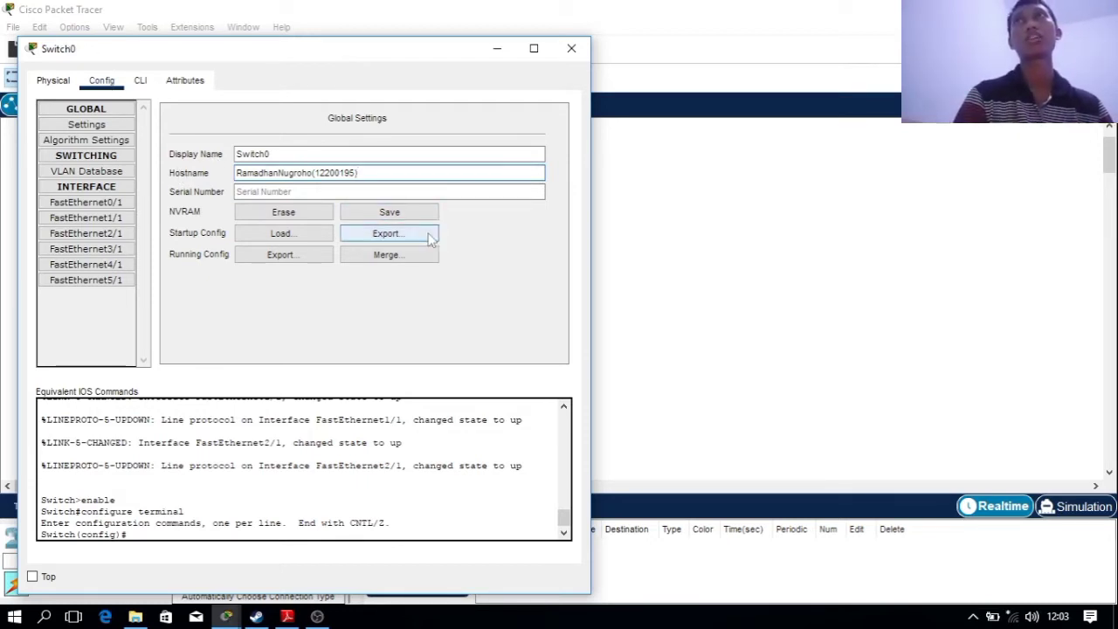
Save the running configuration to NVRAM and check the hostname command in the log
click(419, 215)
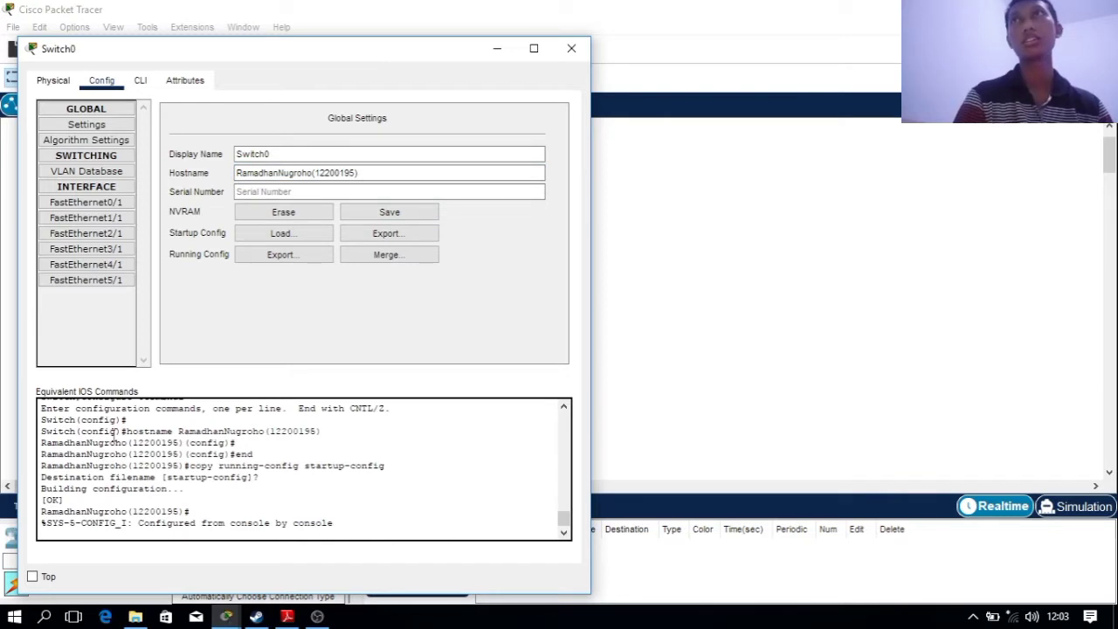
drag(121, 431, 333, 429)
drag(110, 434, 350, 435)
click(283, 467)
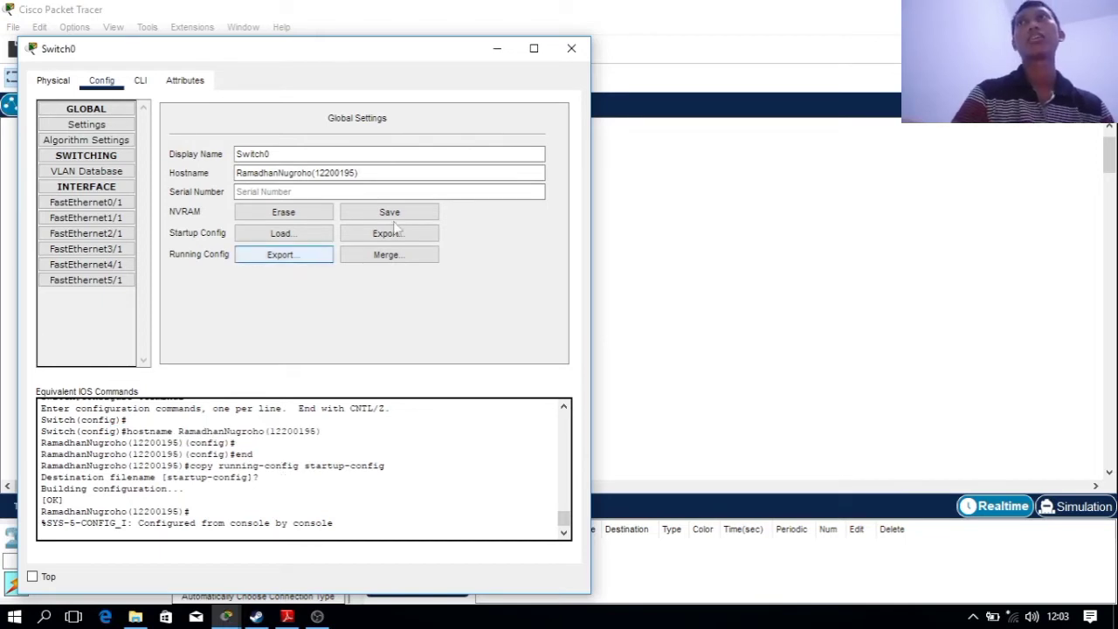
Open Switch0's CLI and check the lab slide for the Fa0/1 commands
click(97, 204)
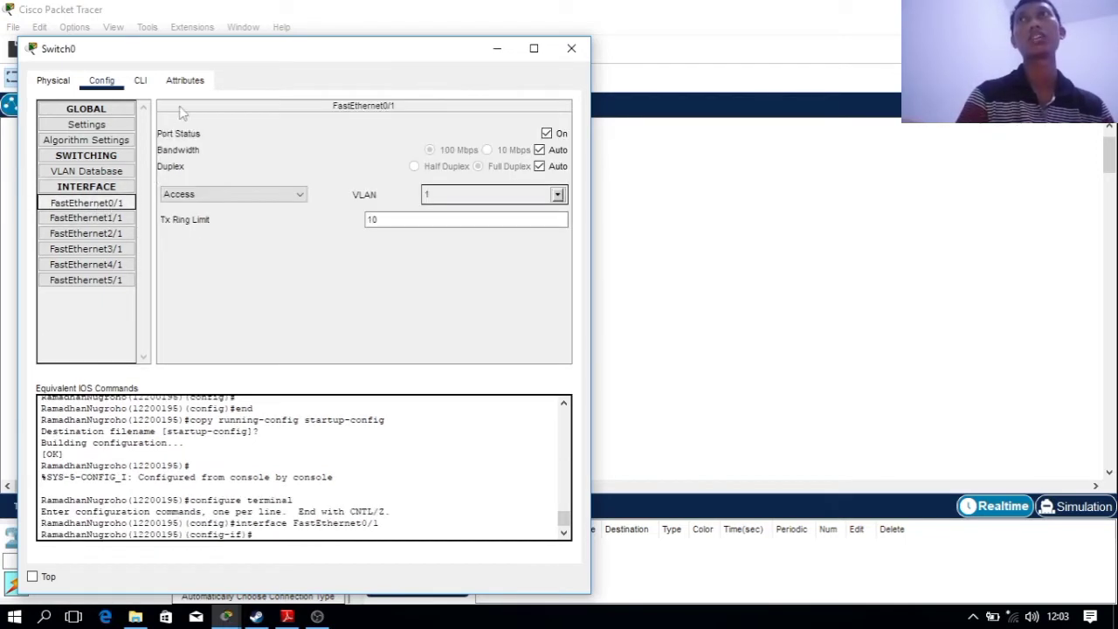
click(140, 80)
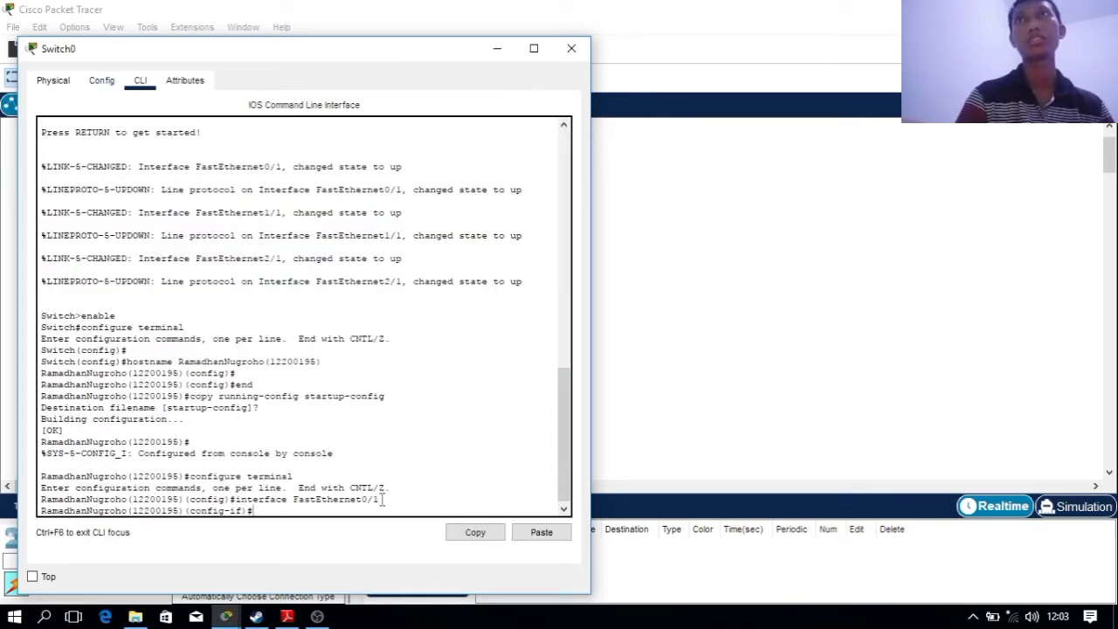
mouse_move(385, 499)
mouse_down()
mouse_move(320, 500)
mouse_move(405, 495)
mouse_up()
click(311, 508)
click(281, 617)
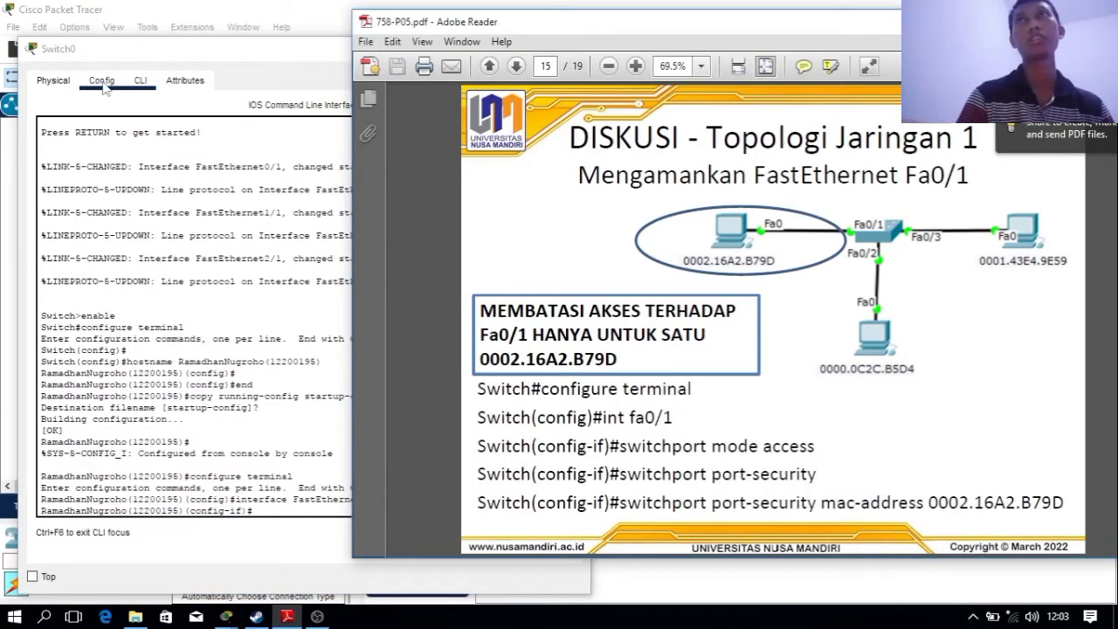
click(102, 80)
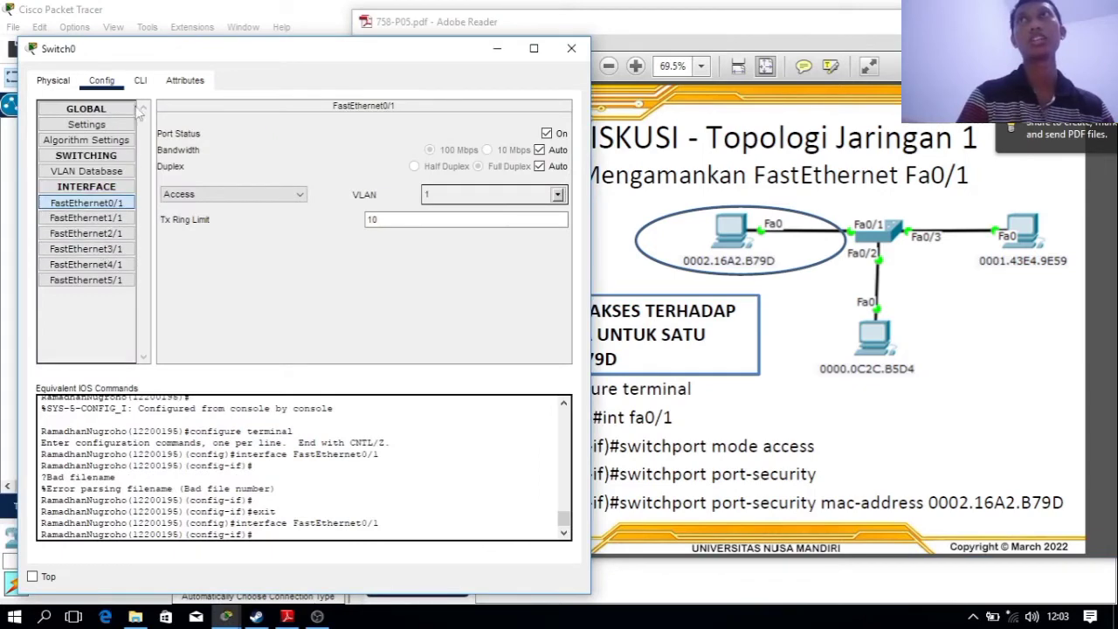
click(140, 80)
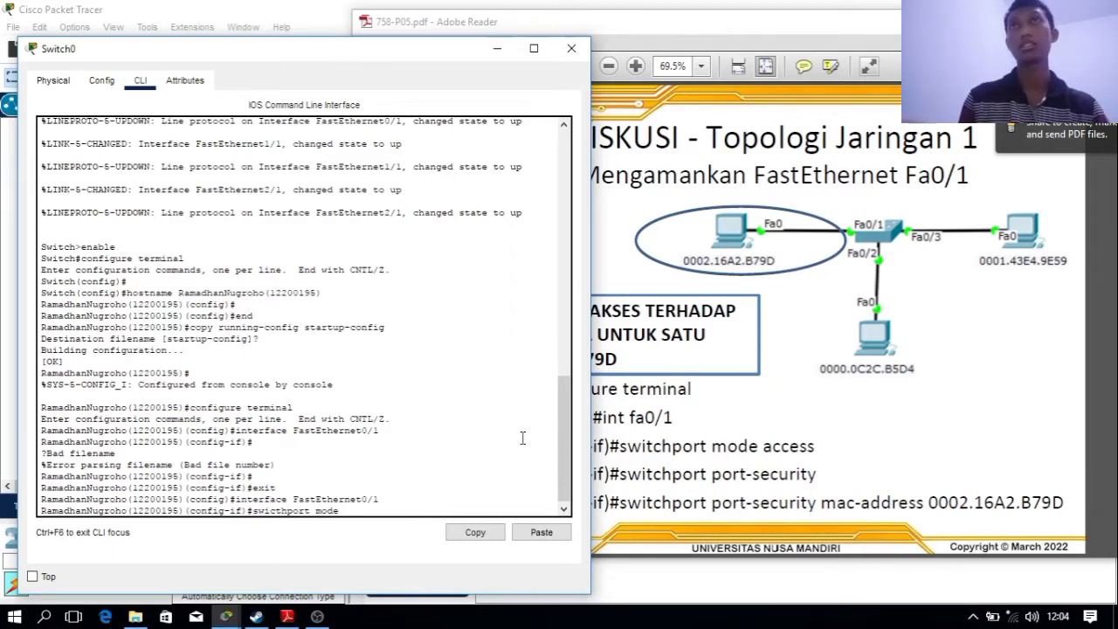
On interface FastEthernet0/1, run switchport mode access and enable switchport port-security
key(Return)
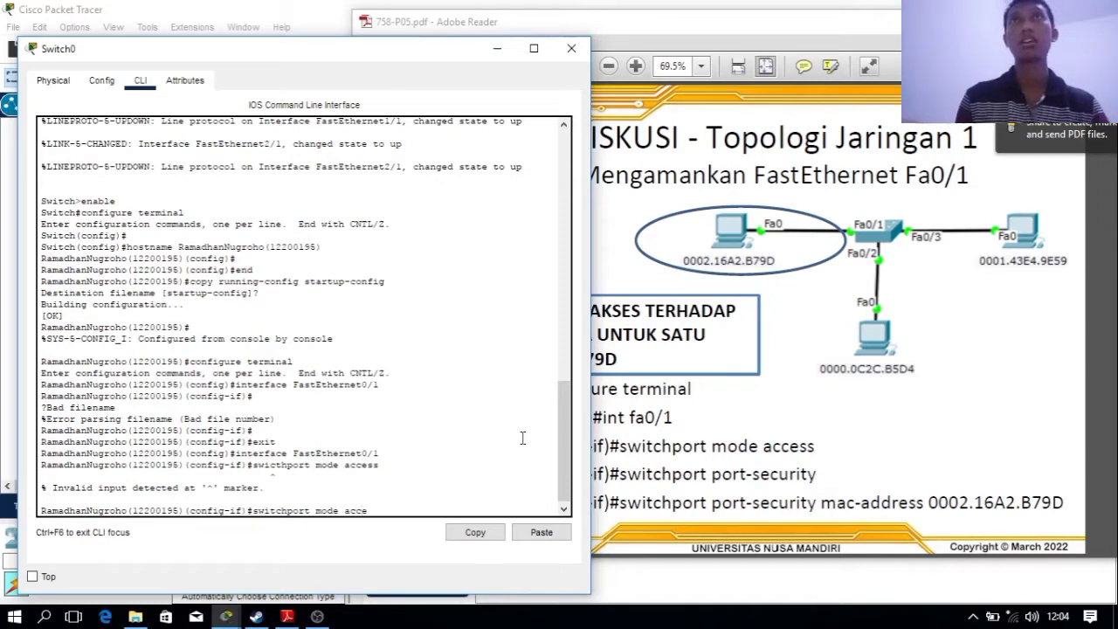
text(ss)
key(Return)
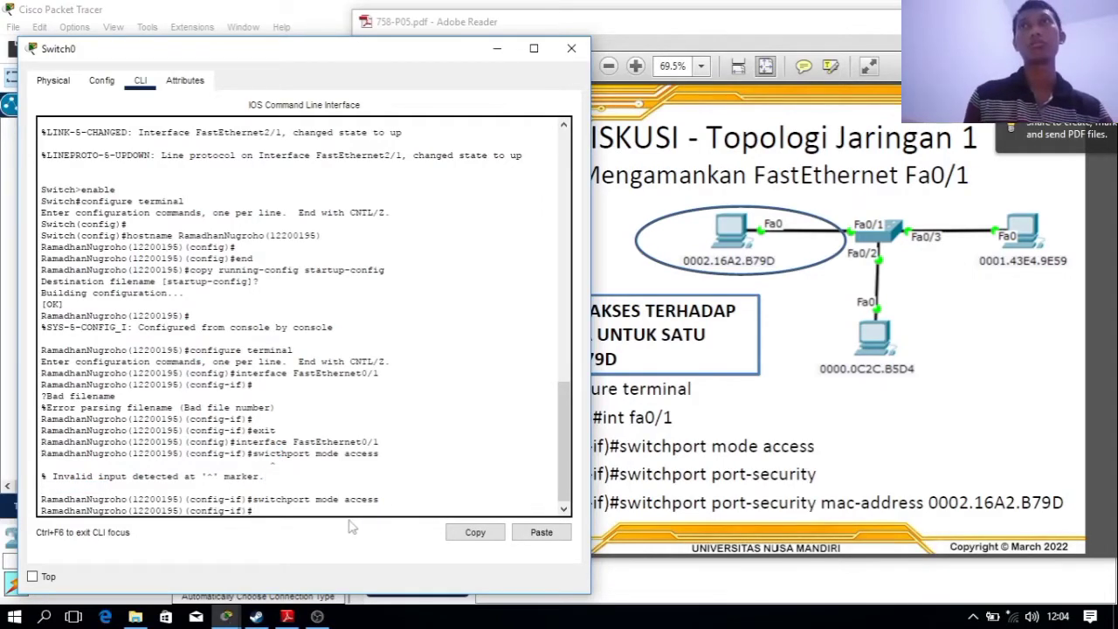
text(witchport port-security)
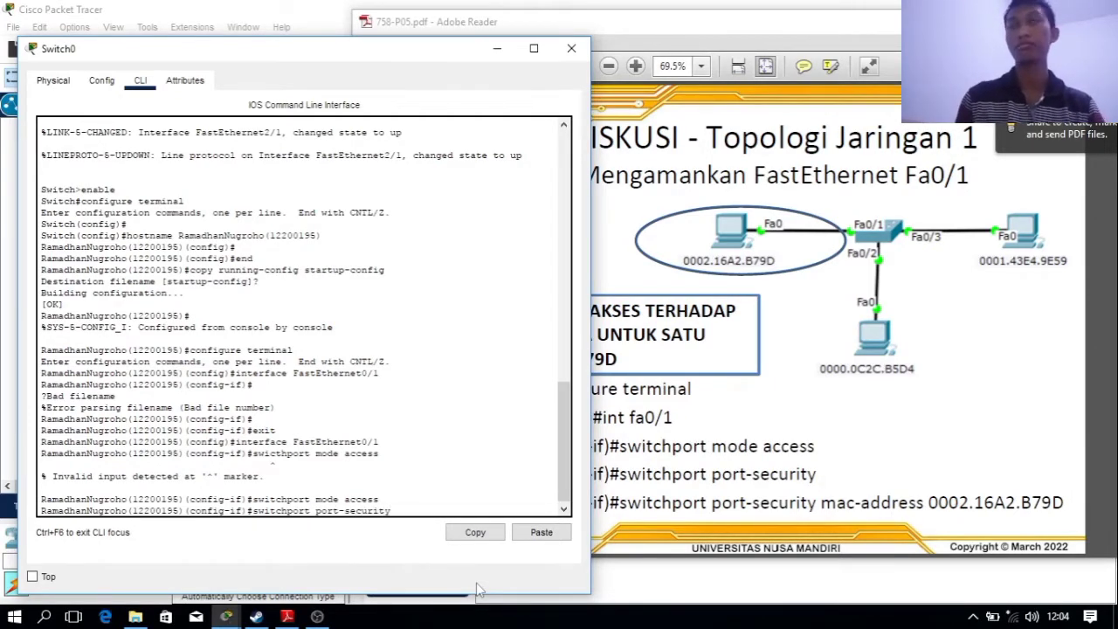
key(Return)
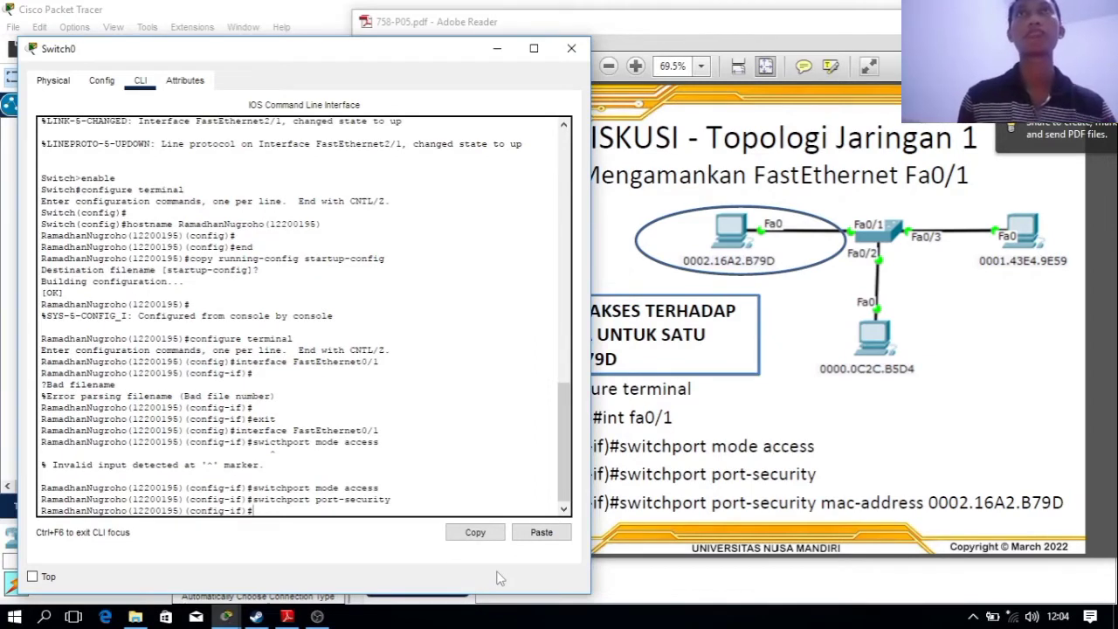
Start the switchport port-security mac-address command and return to the topology
key(Up)
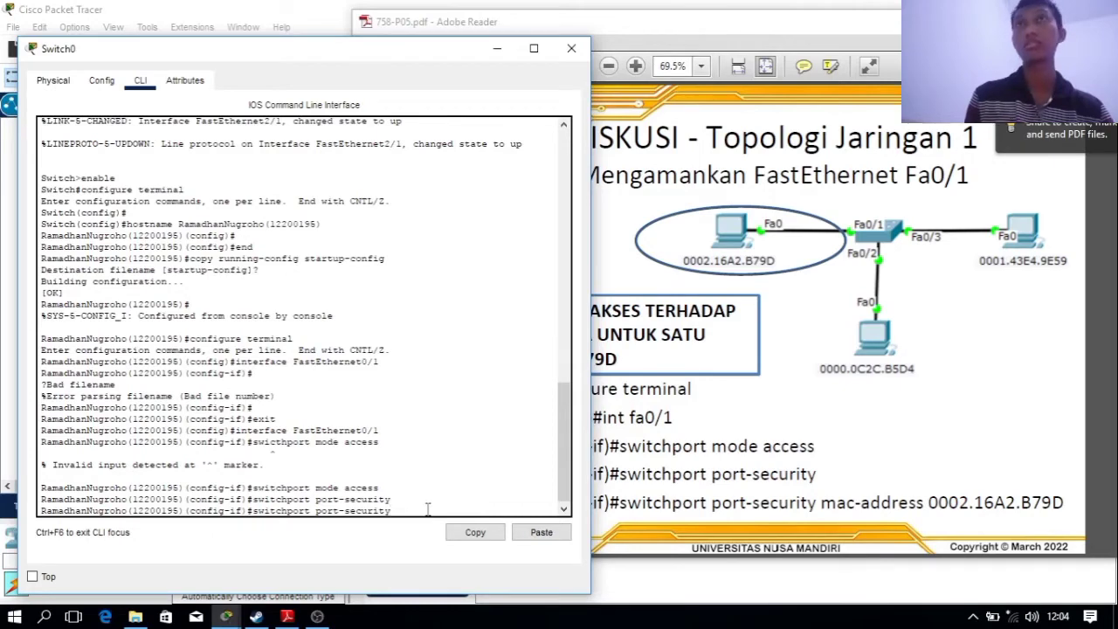
text(mac)
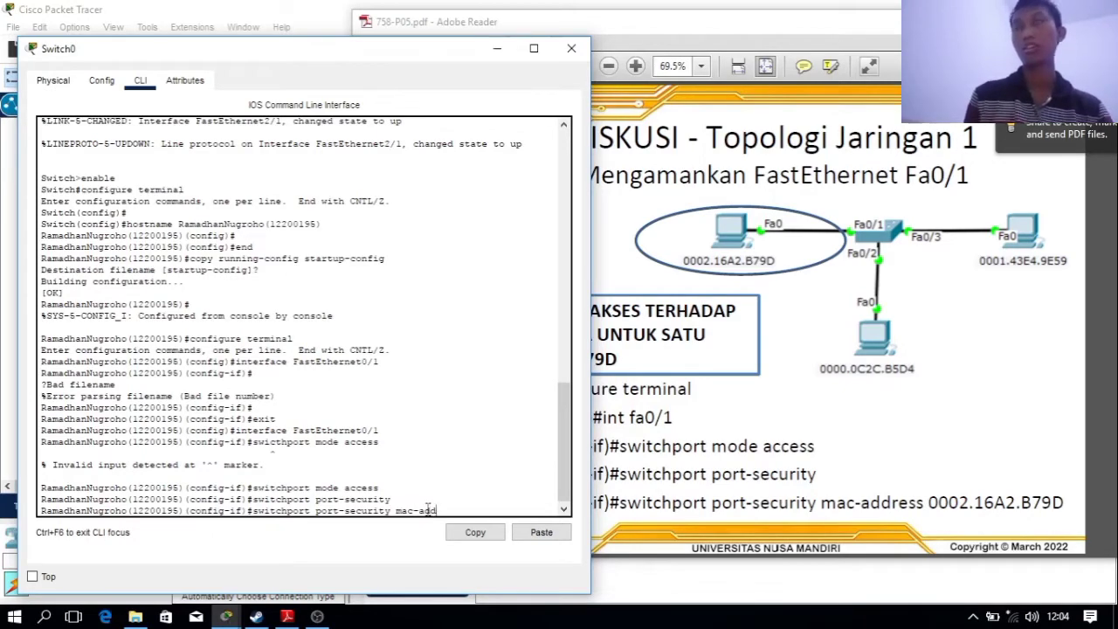
text(-add)
key(Tab)
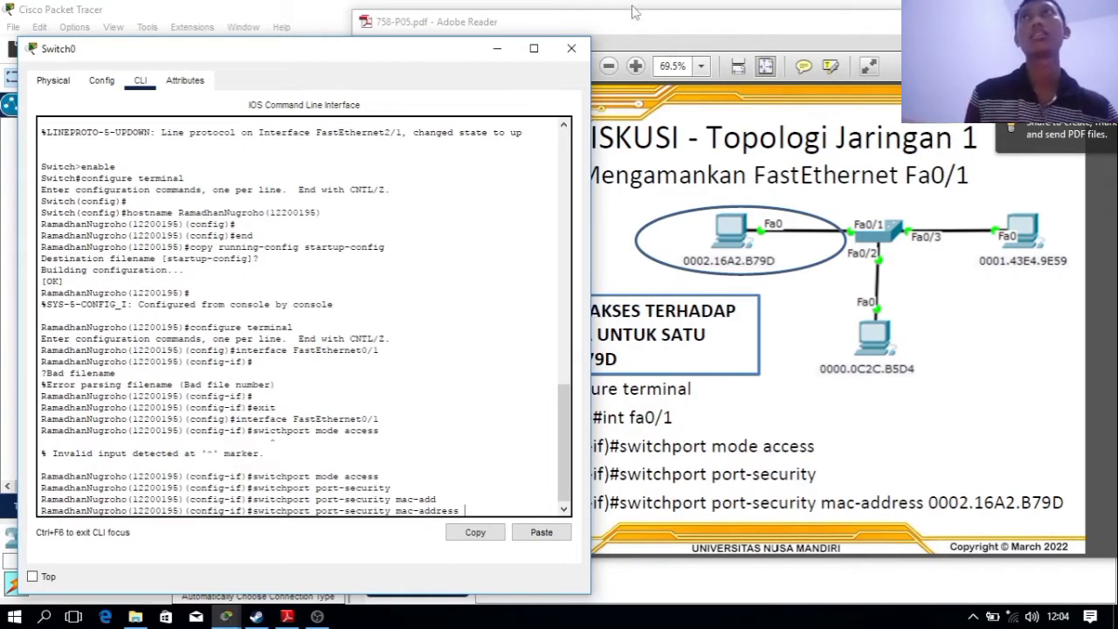
click(725, 14)
click(10, 270)
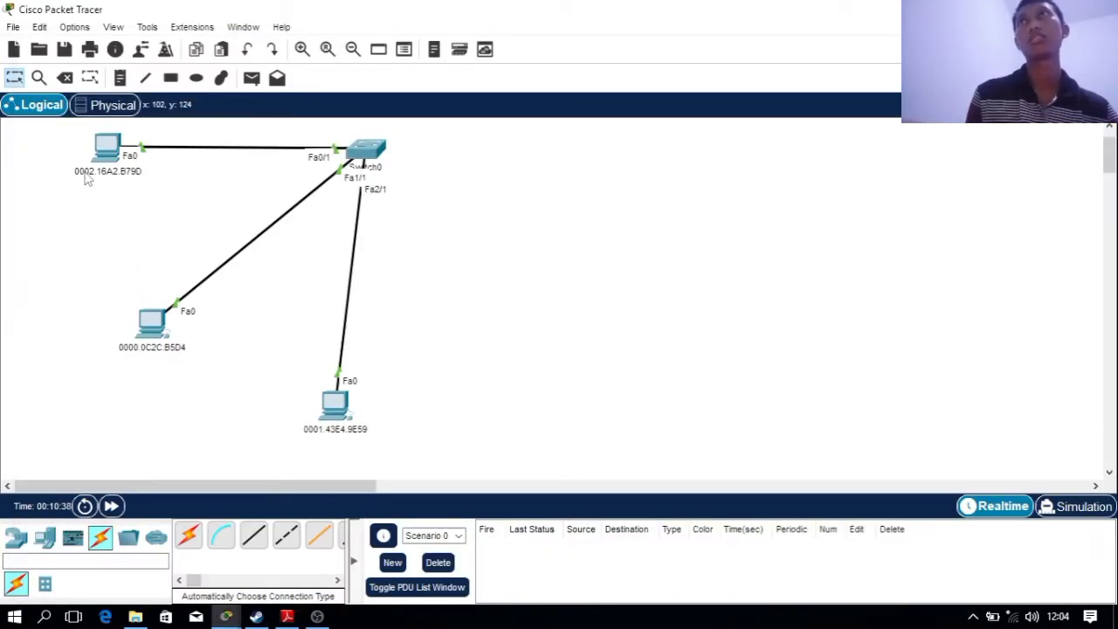
Copy MAC 0002.16A2.B79D from the PC's label and reopen Switch0's CLI
click(103, 171)
double_click(161, 172)
key(ctrl+c)
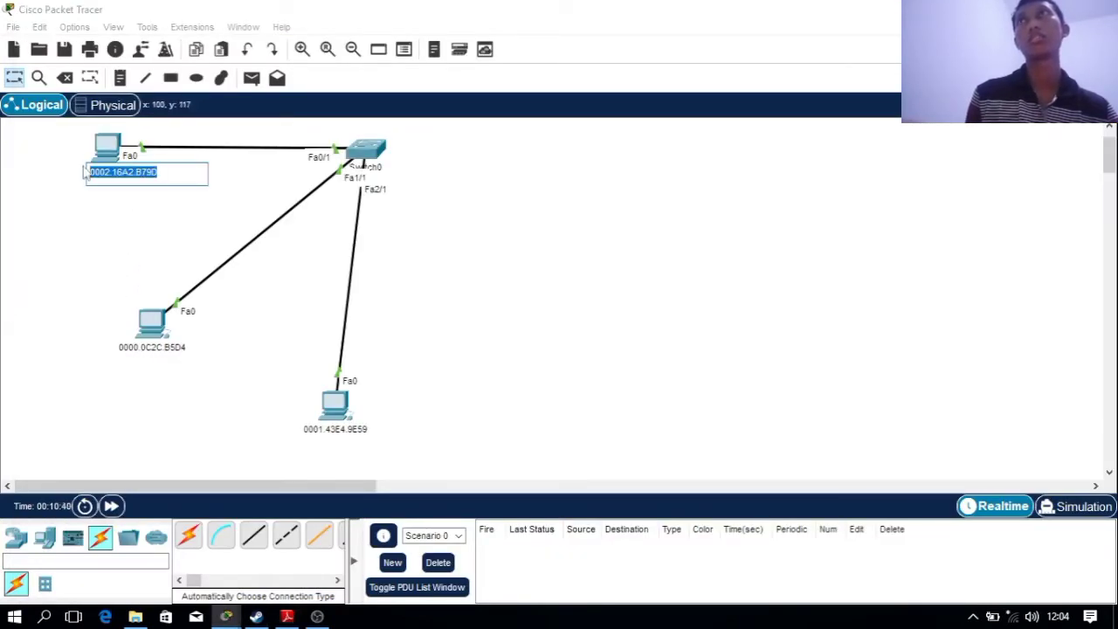
click(5, 297)
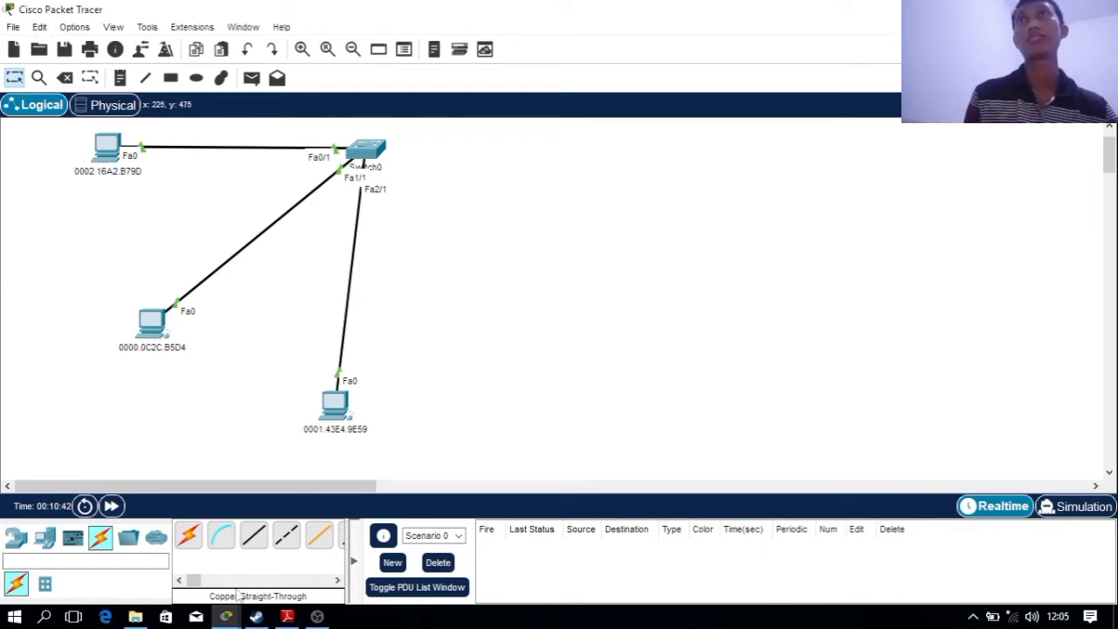
click(368, 153)
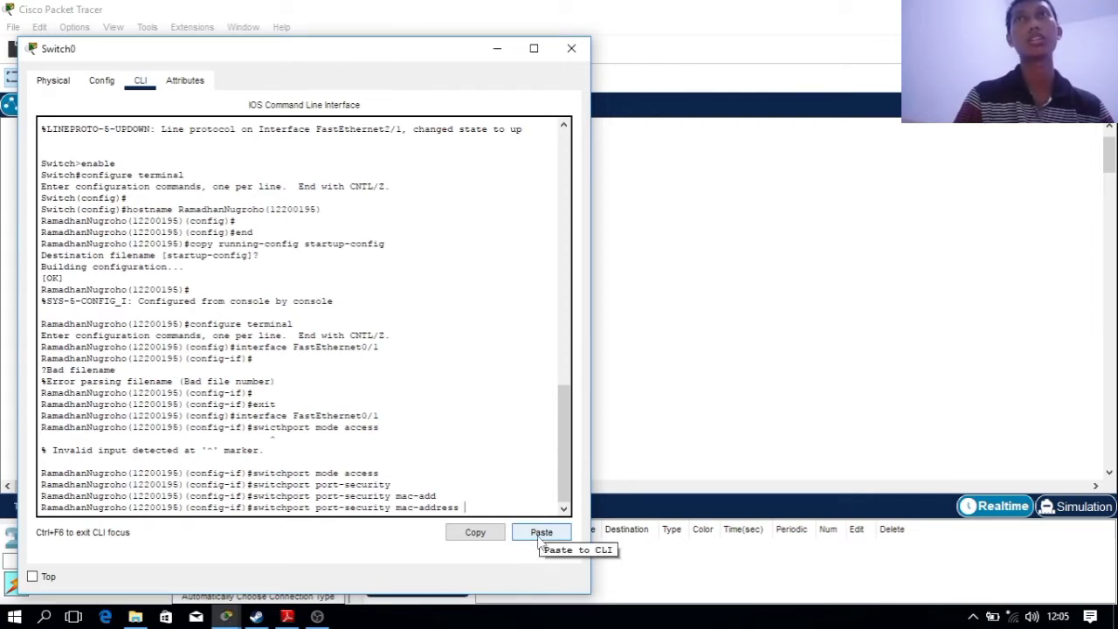
Paste 0002.16A2.B79D into switchport port-security mac-address and run it on Fa0/1
click(540, 532)
key(Return)
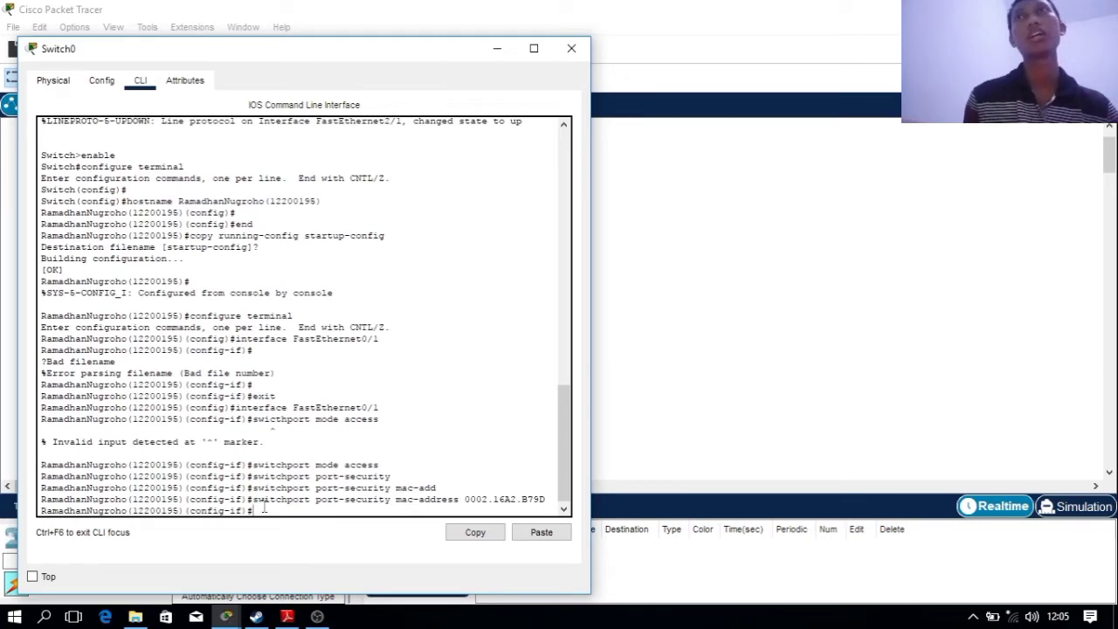
mouse_move(257, 511)
mouse_down()
mouse_move(251, 497)
mouse_move(262, 513)
mouse_up()
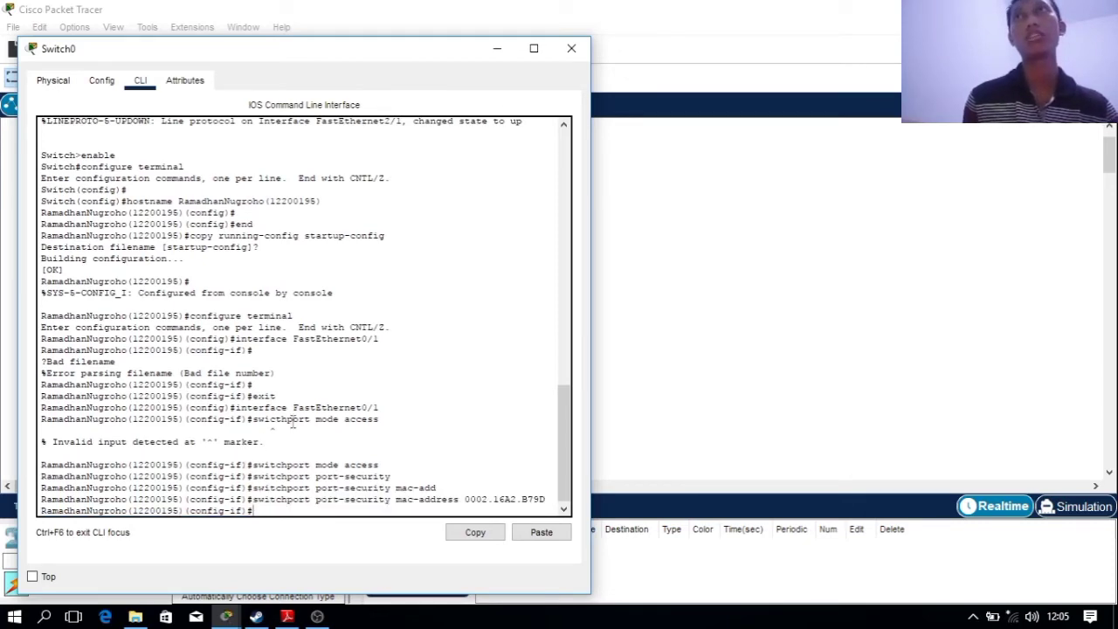
drag(287, 338, 206, 326)
click(289, 519)
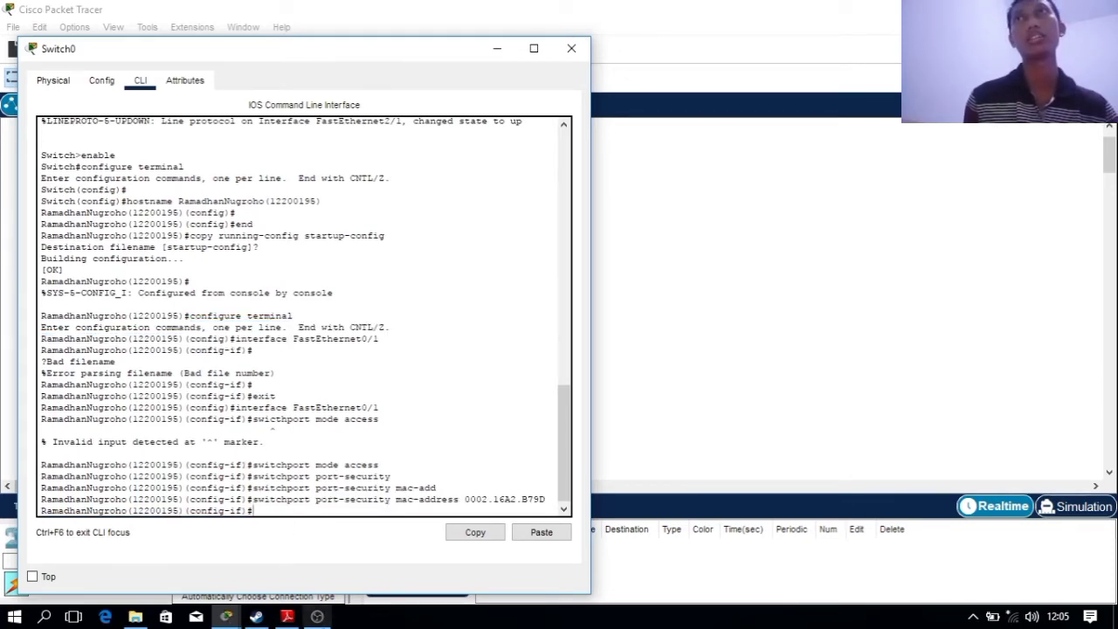
click(286, 617)
click(284, 527)
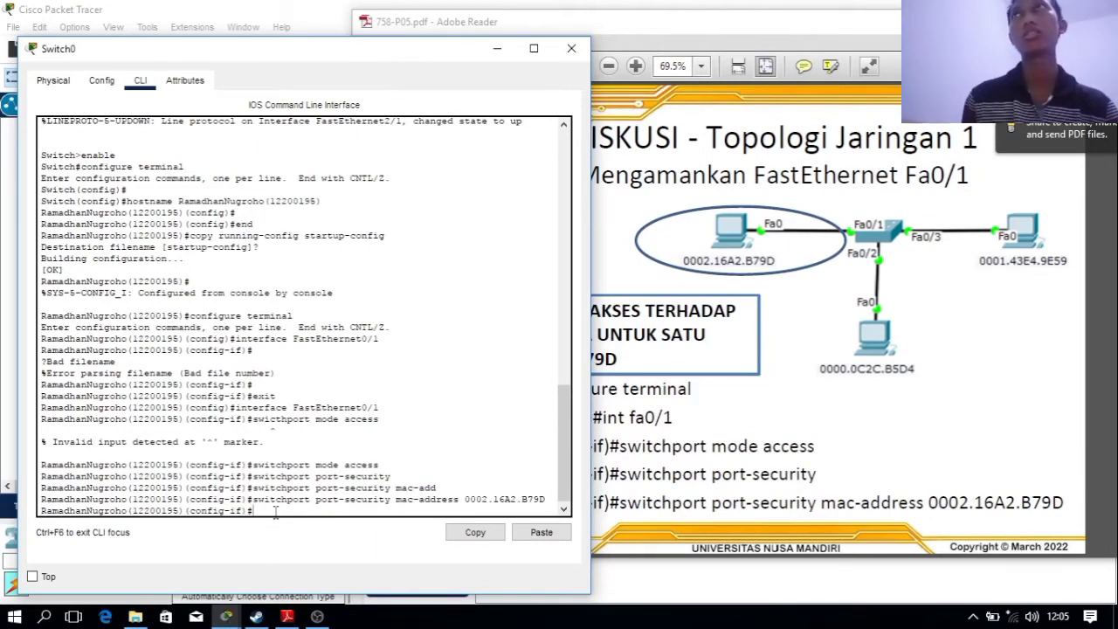
Exit to privileged mode and run sh mac-address-table, confirming 0002.16a2.b79d static on Fa0/1
key(Return)
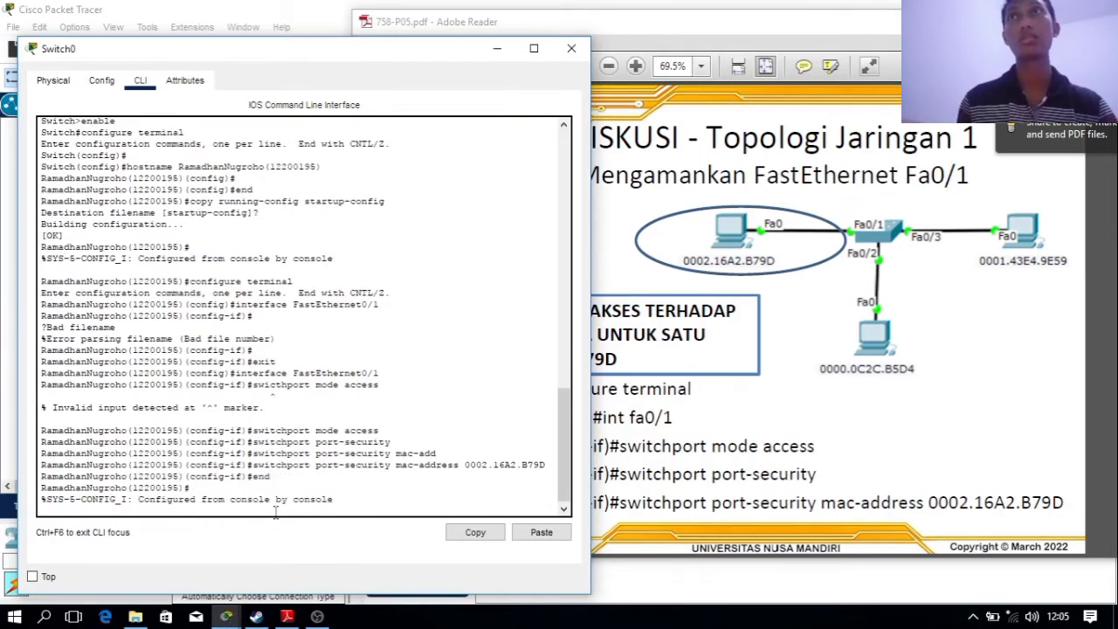
key(Return)
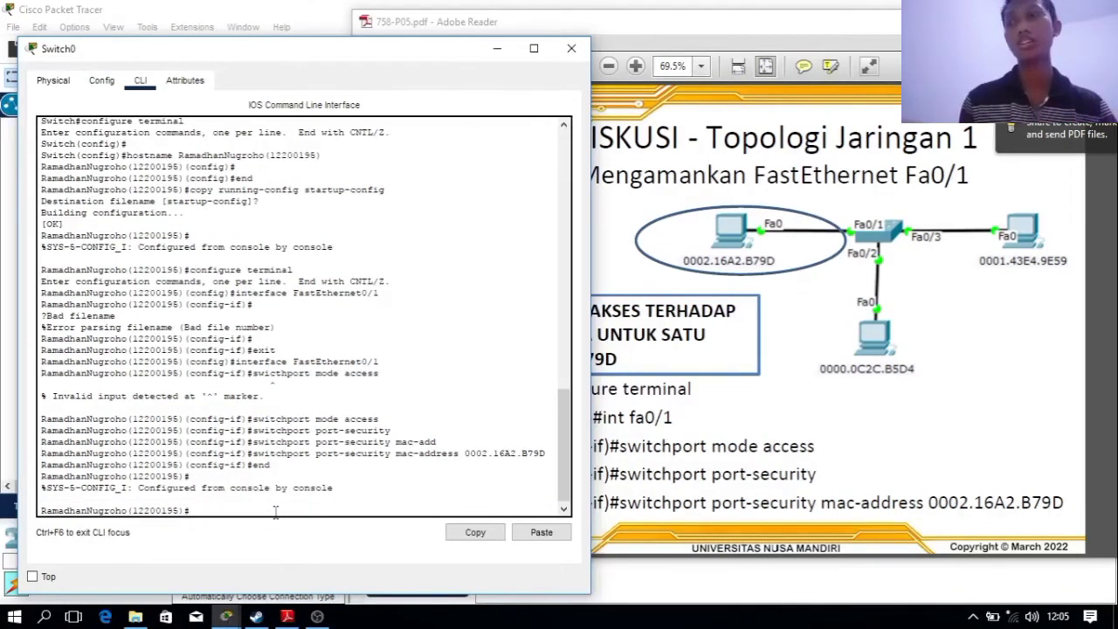
text(sh )
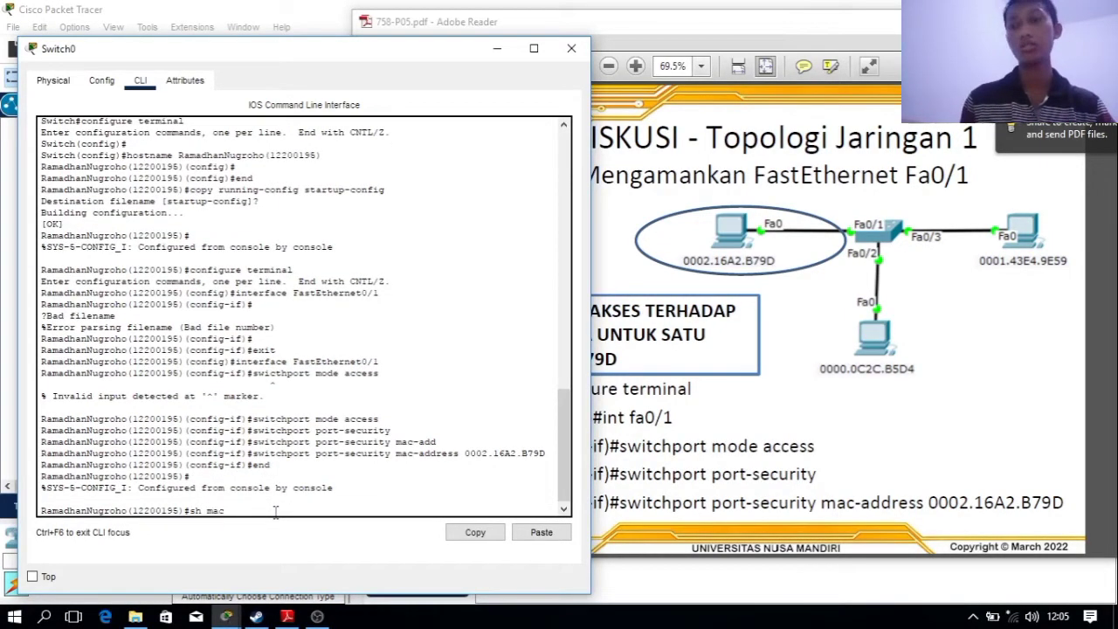
text(mac-add)
key(Tab)
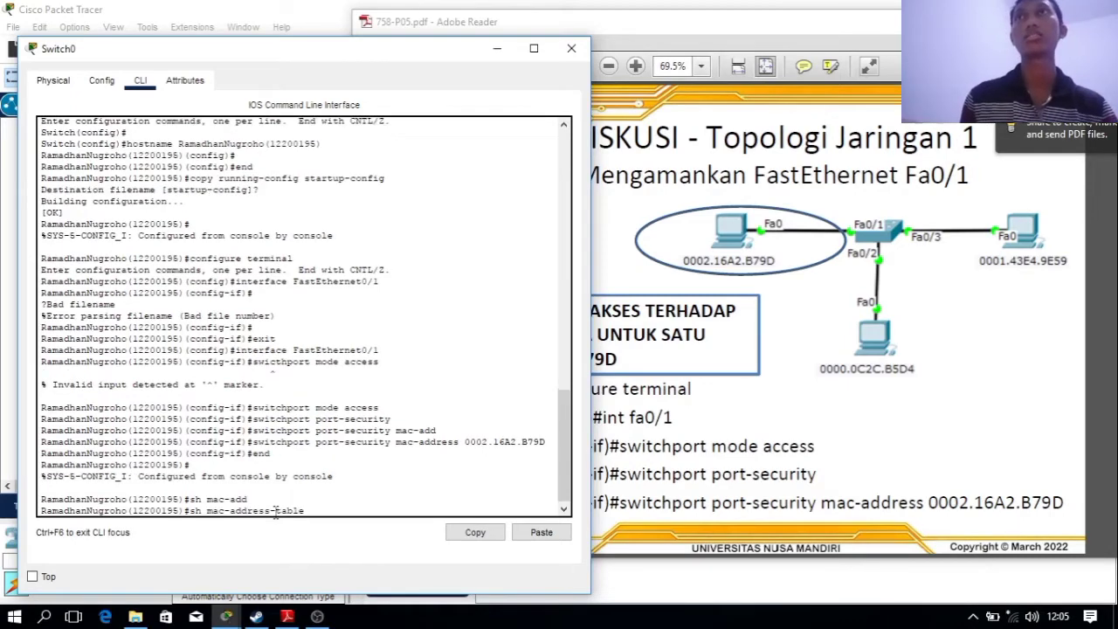
key(Return)
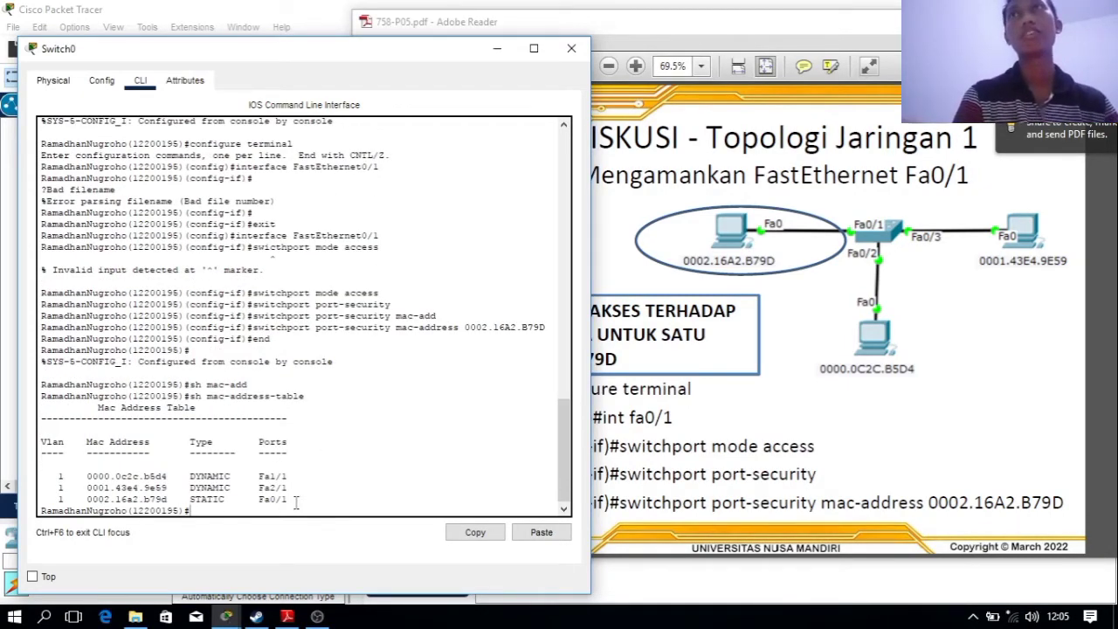
drag(289, 500, 27, 501)
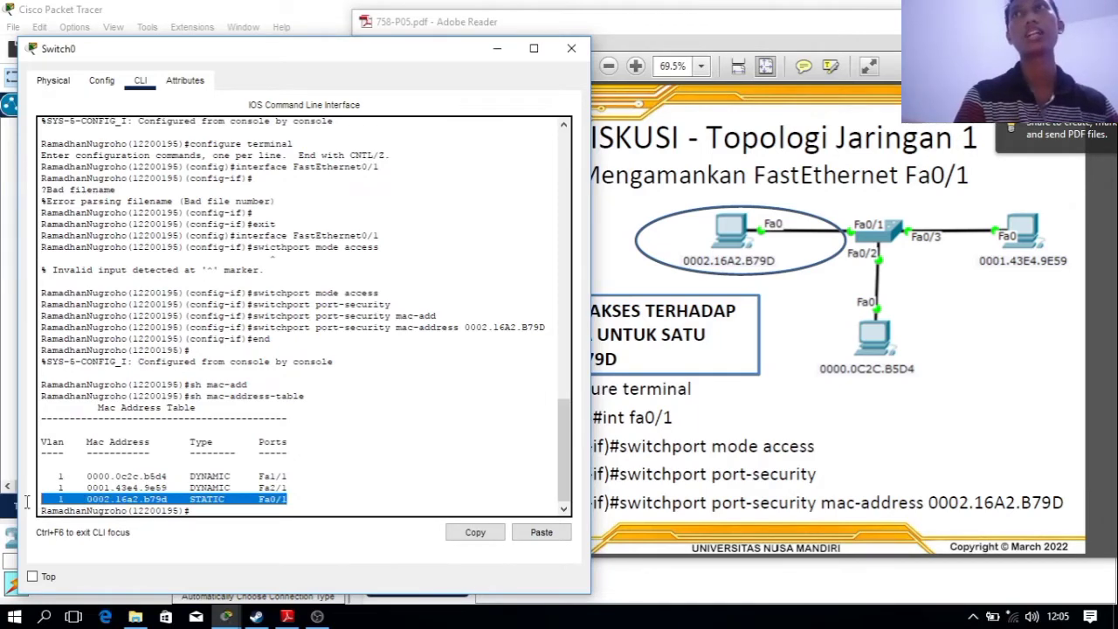
click(373, 460)
click(705, 361)
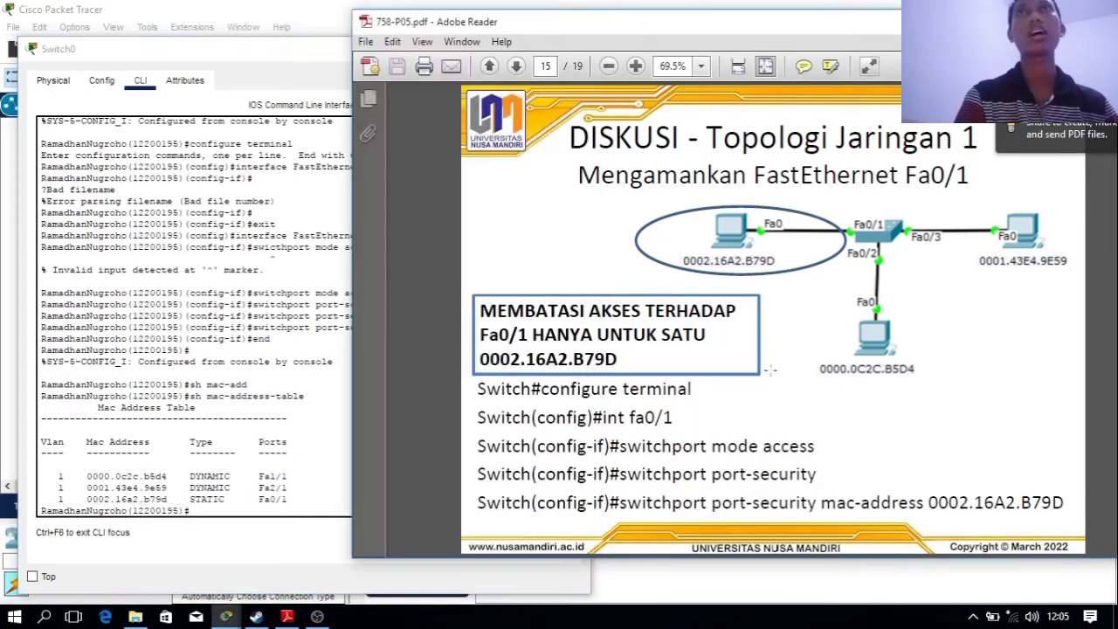
Highlight the dynamic entries in the MAC address table
click(595, 334)
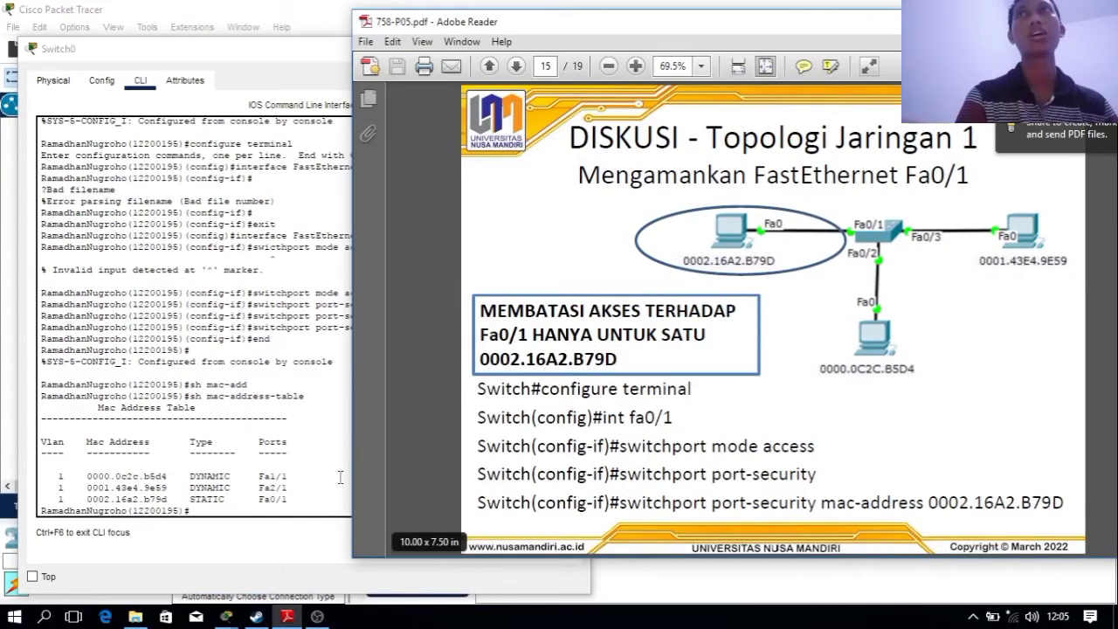
drag(44, 477, 300, 492)
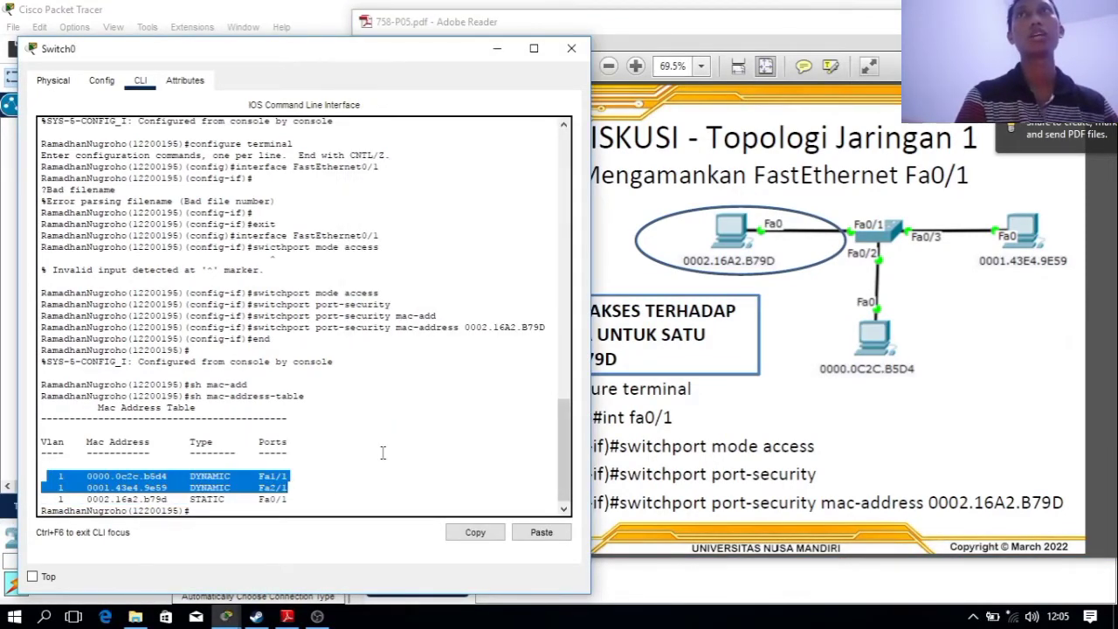
click(296, 481)
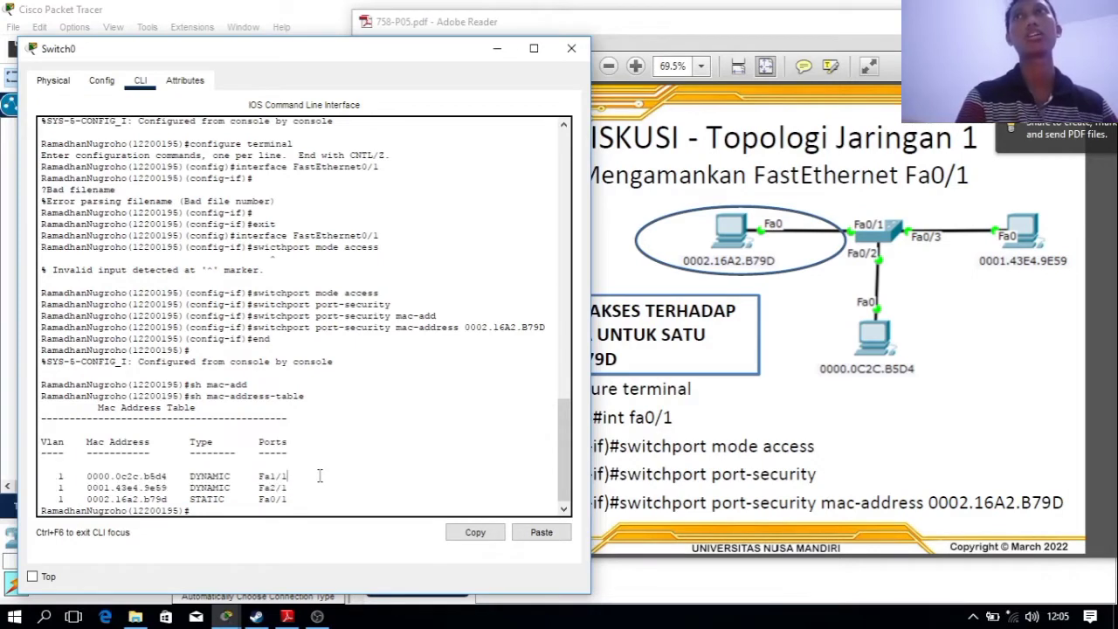
drag(288, 487, 53, 476)
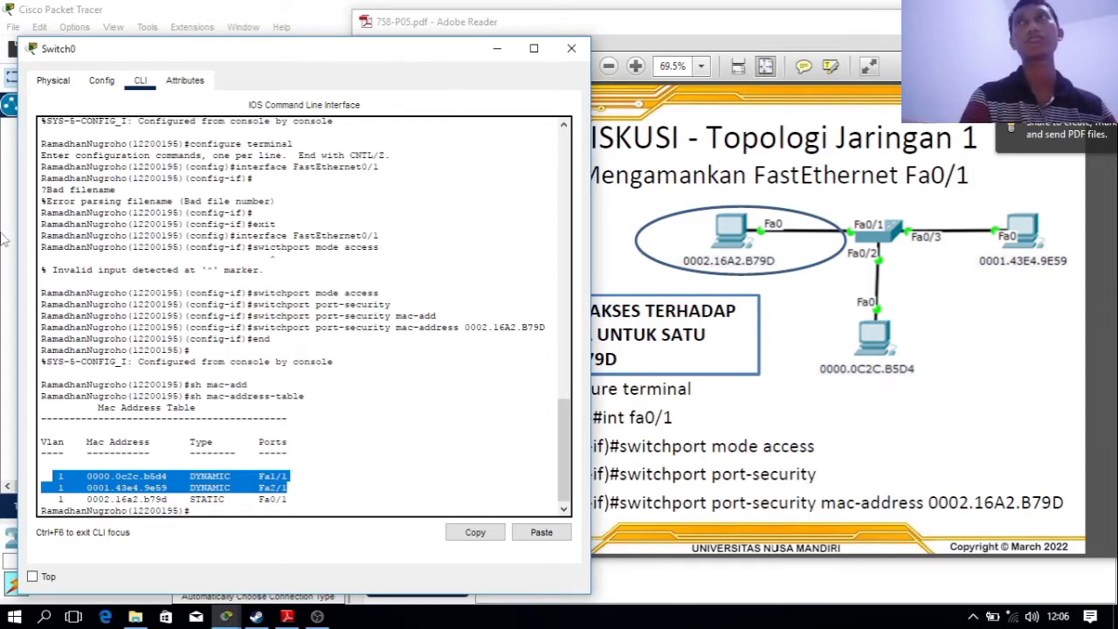
Scroll the lecture PDF to page 16 on securing Fa0/2 and Fa0/3, then return to the topology
click(734, 406)
scroll(743, 407, down, 2)
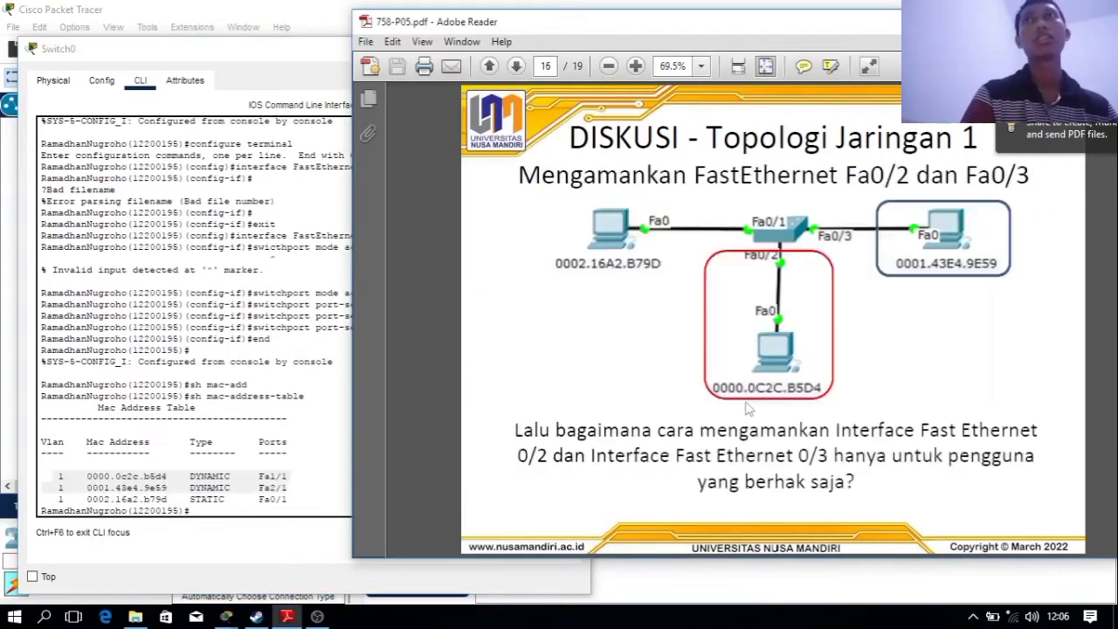
click(5, 371)
click(65, 77)
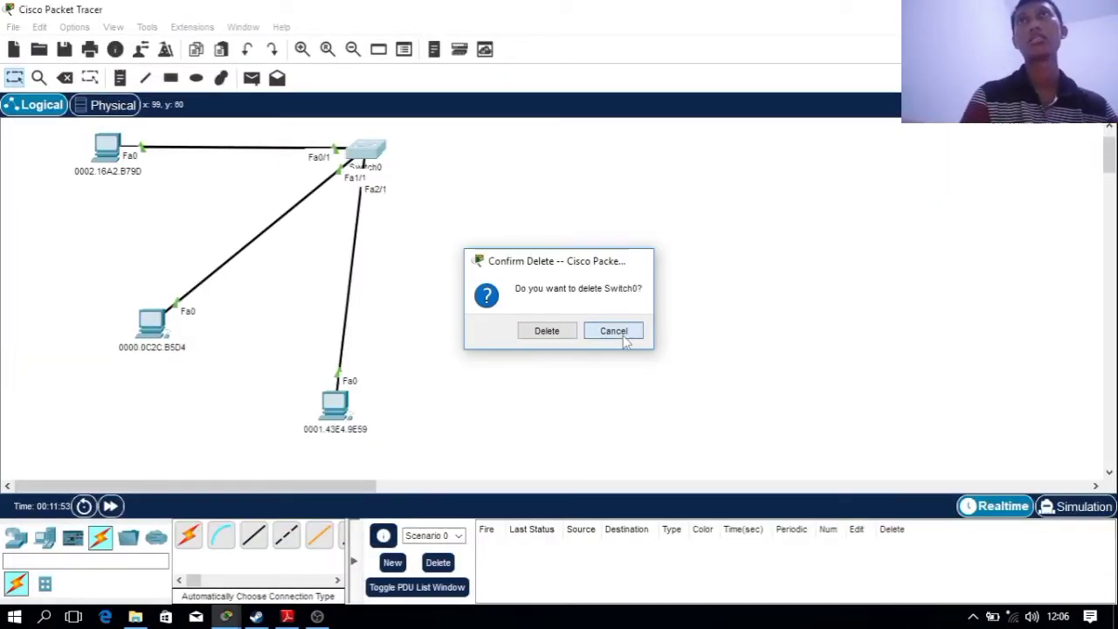
Cancel the Switch0 delete, remove both PC cables, and cable PC 0000.0C2C.B5D4 to Fa0/1
click(626, 332)
click(65, 78)
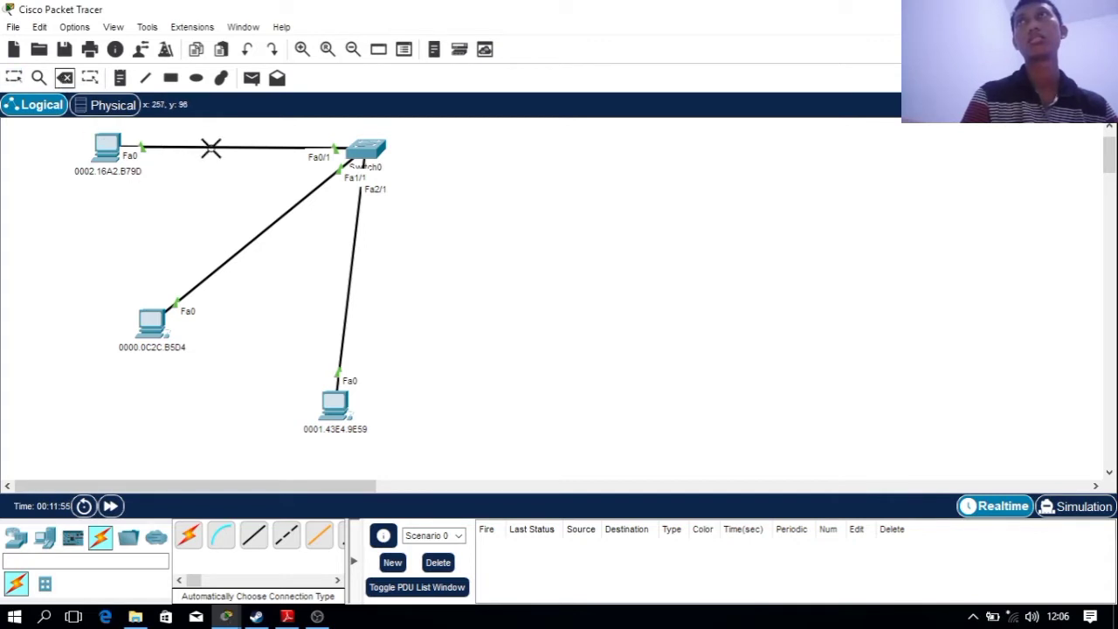
click(211, 148)
click(248, 244)
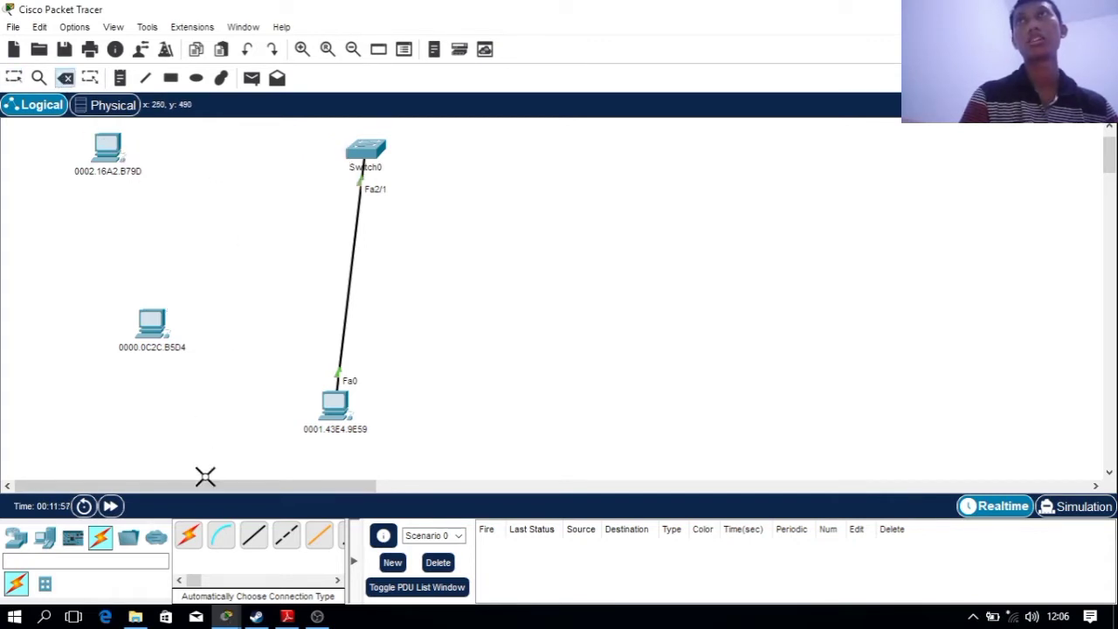
click(189, 535)
click(161, 339)
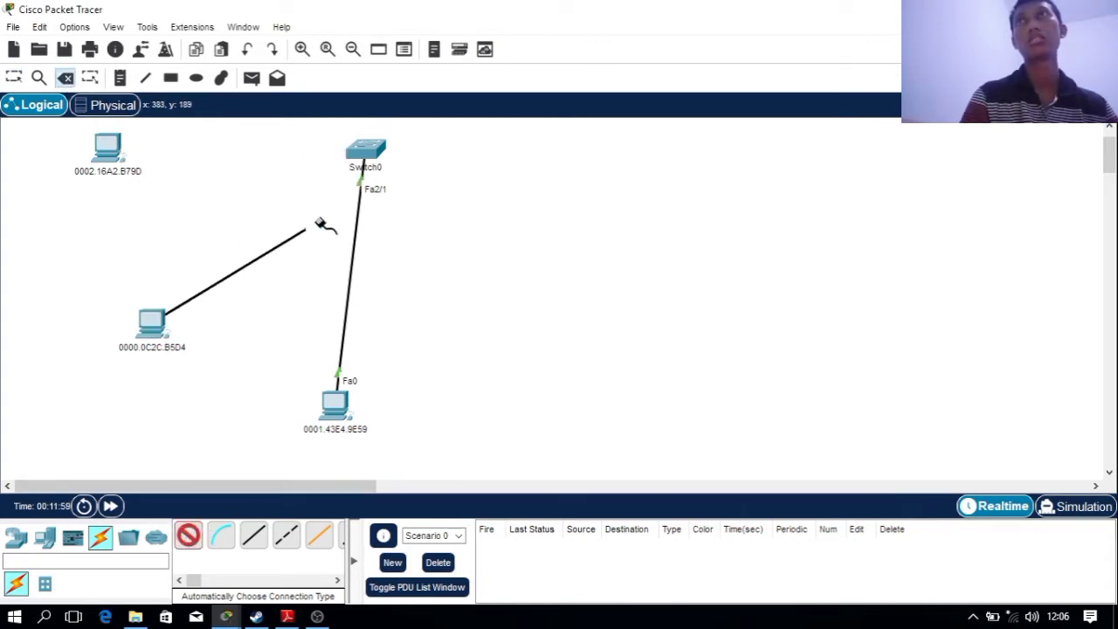
click(367, 151)
mouse_move(365, 147)
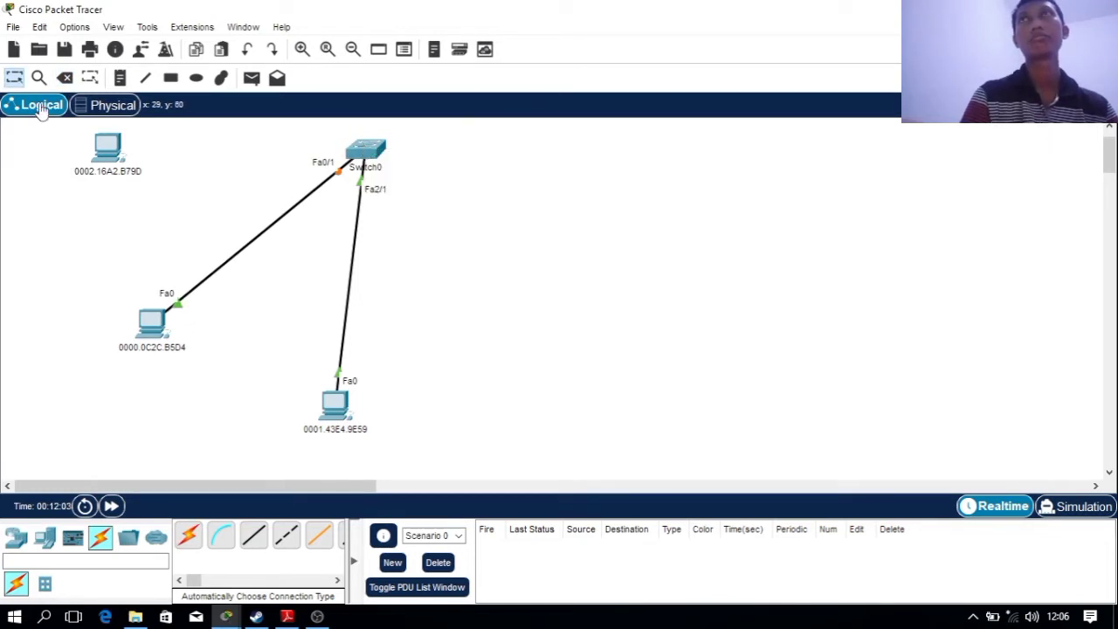
Recable so PC 0002.16A2.B79D uses Fa0/1 and PC 0000.0C2C.B5D4 uses Fa1/1
click(65, 78)
click(255, 235)
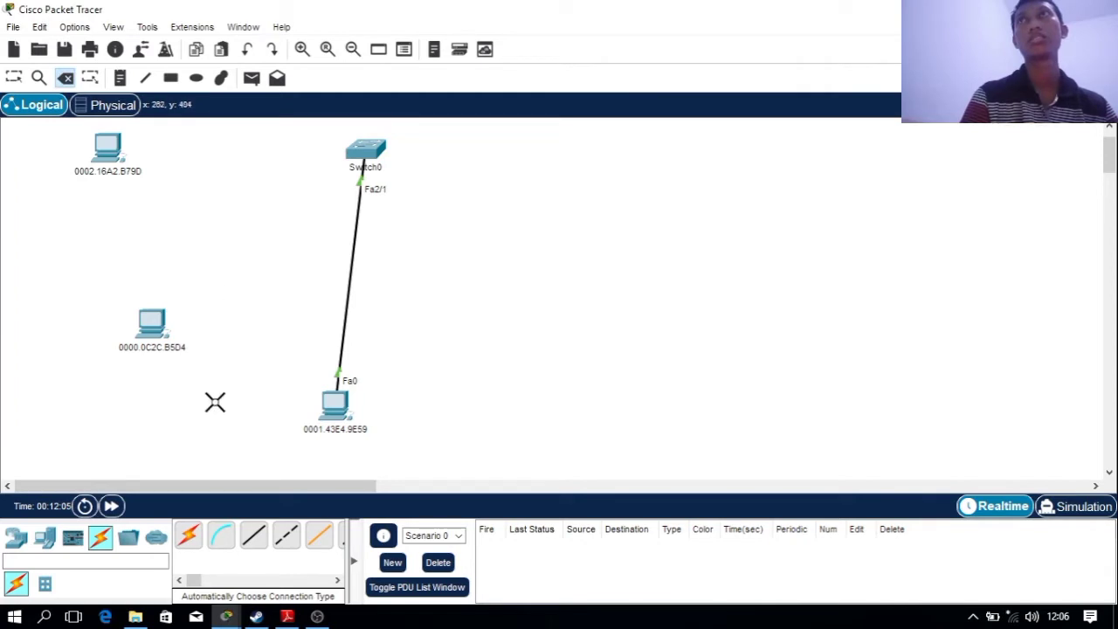
click(189, 535)
click(111, 150)
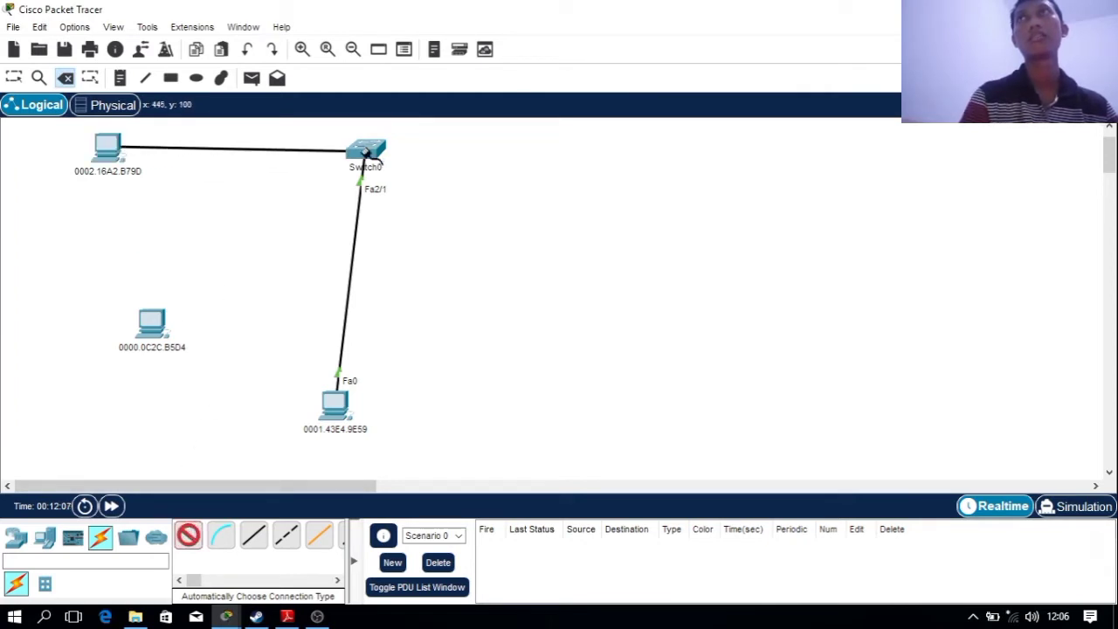
click(359, 150)
click(189, 535)
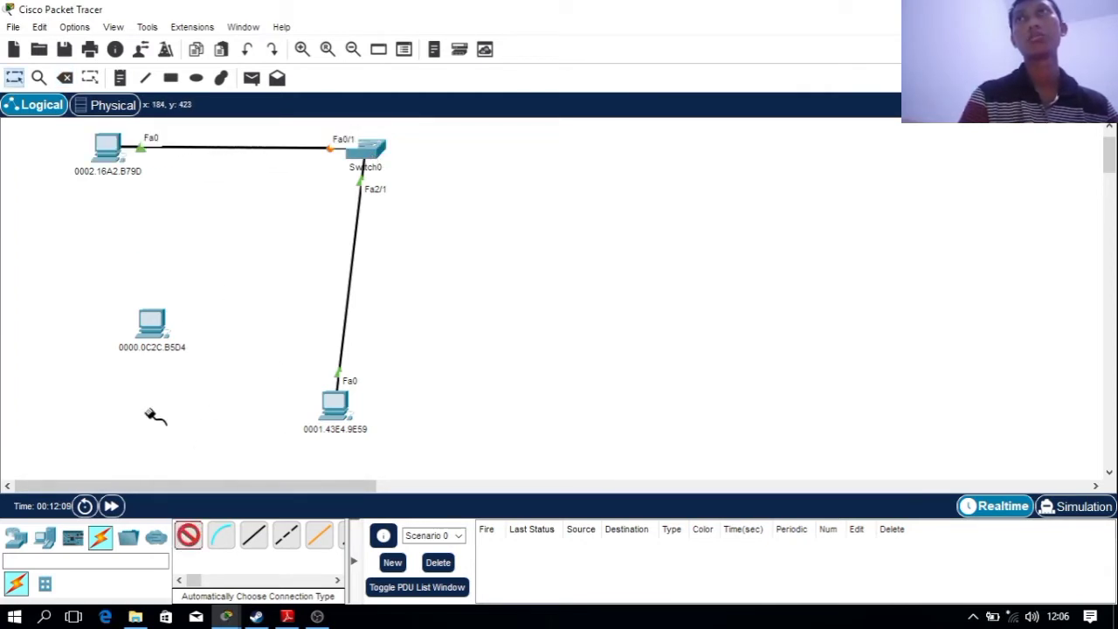
click(152, 324)
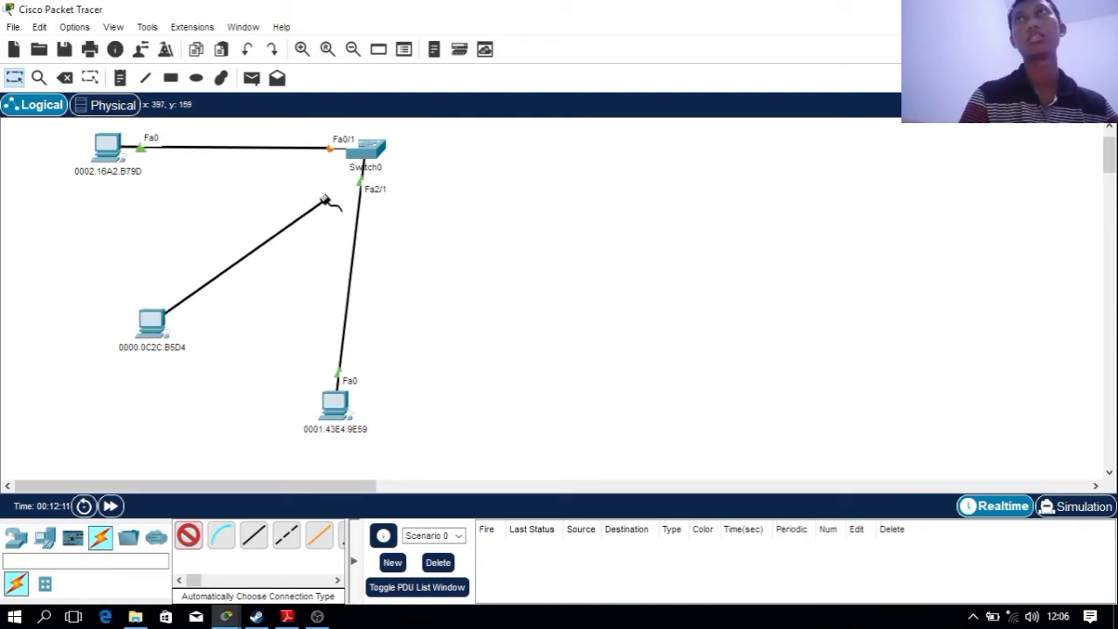
click(360, 152)
click(154, 325)
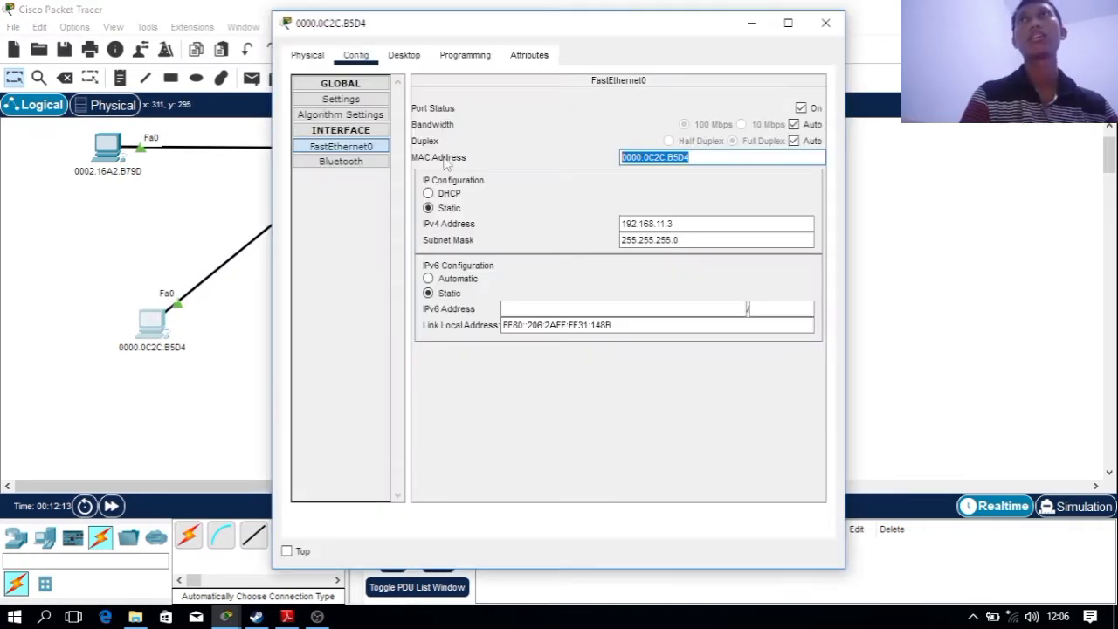
From the PC's Command Prompt, ping 192.168.11.2 and stop it after it times out
click(405, 55)
click(657, 157)
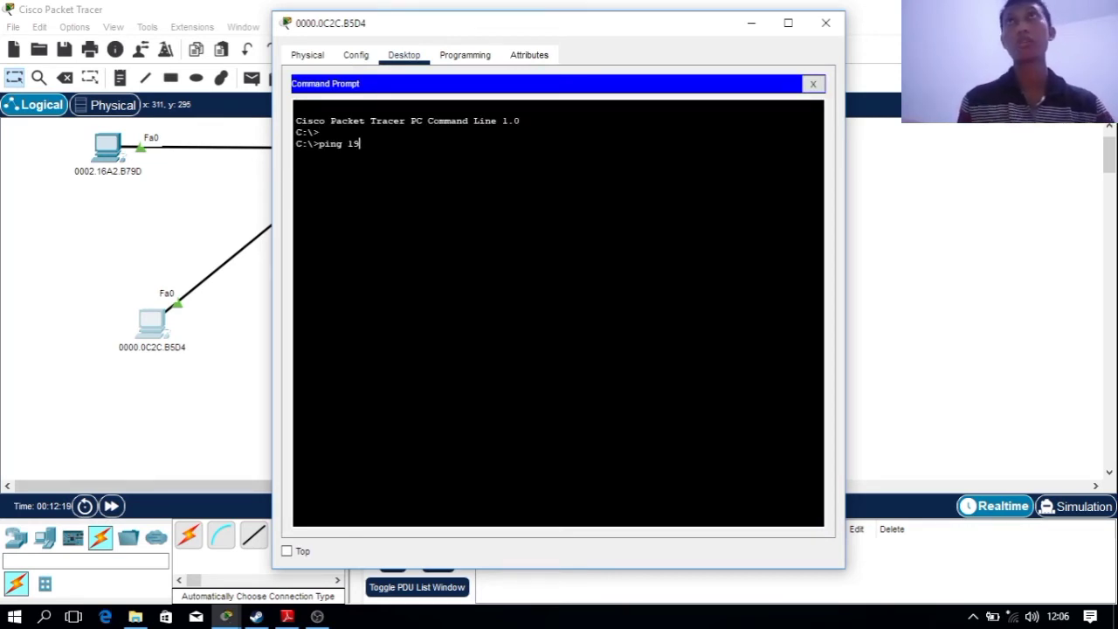
text(ping 192.168.)
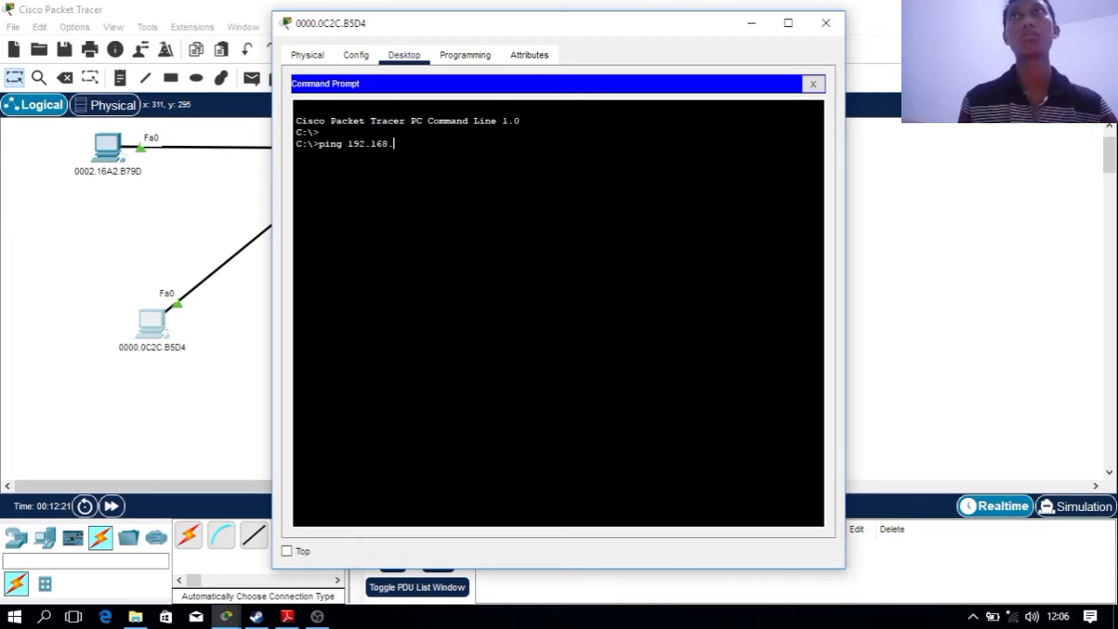
text(11.)
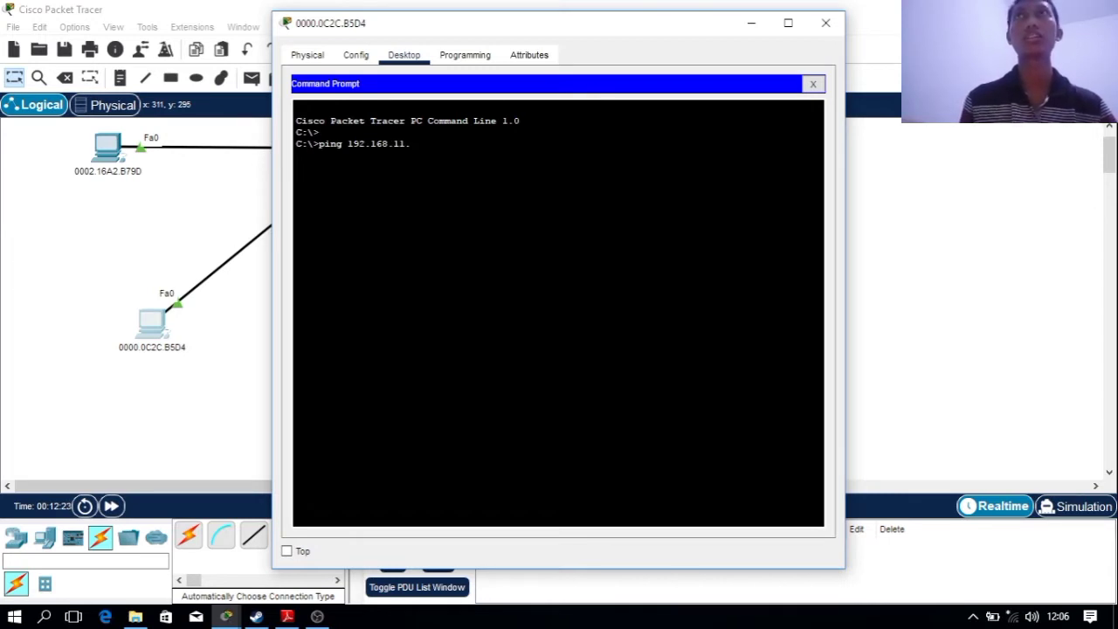
text(2)
key(Return)
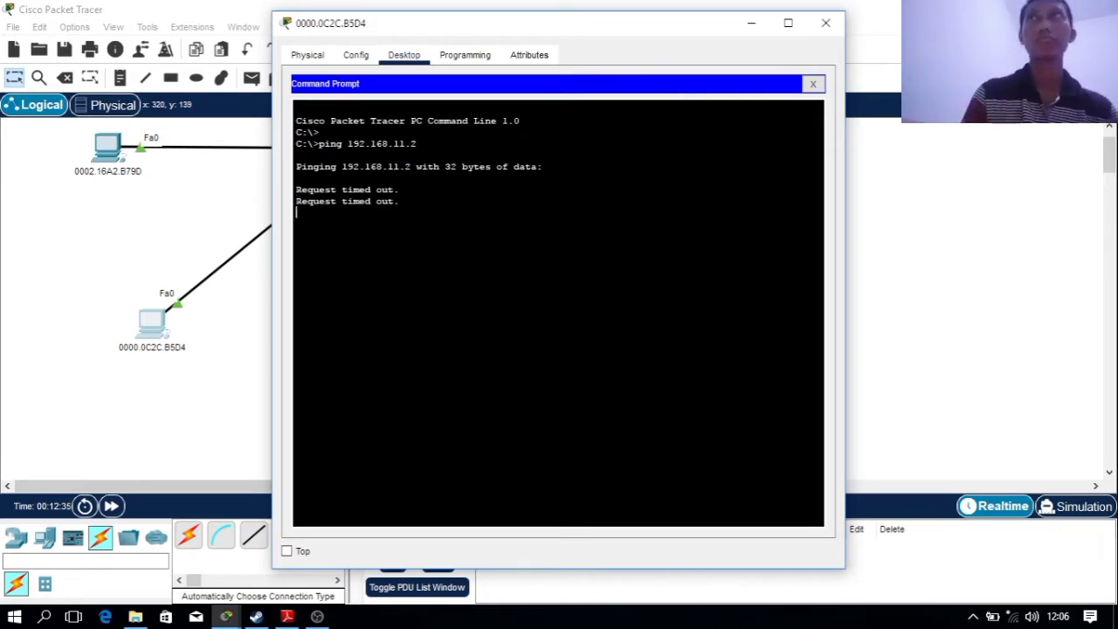
key(ctrl+c)
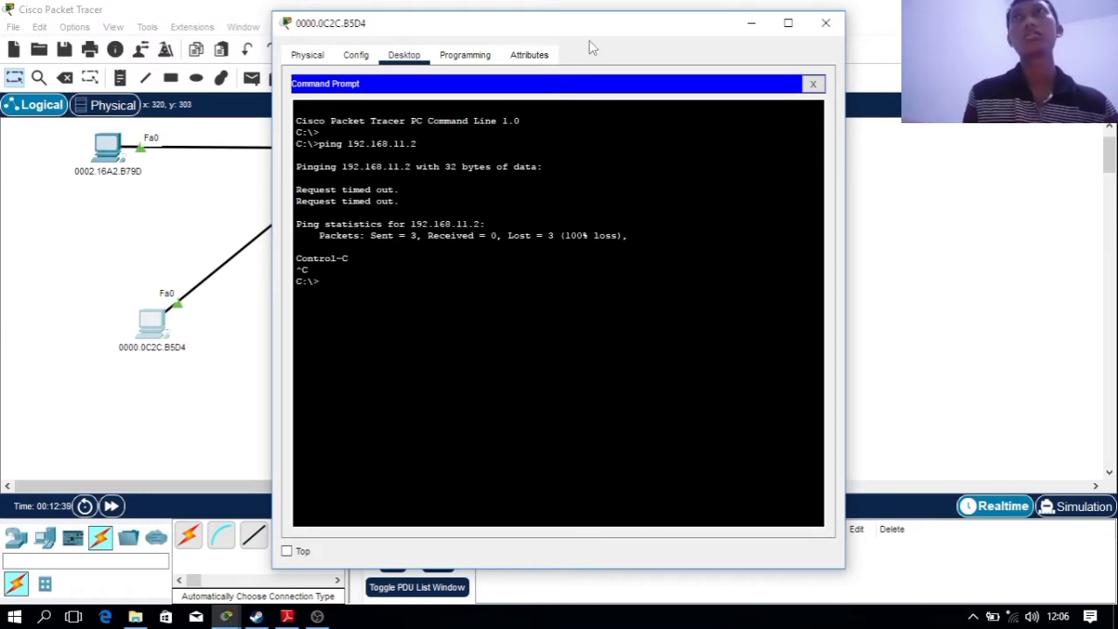
Ping 192.168.11.4 and confirm the four successful replies
drag(590, 27, 867, 19)
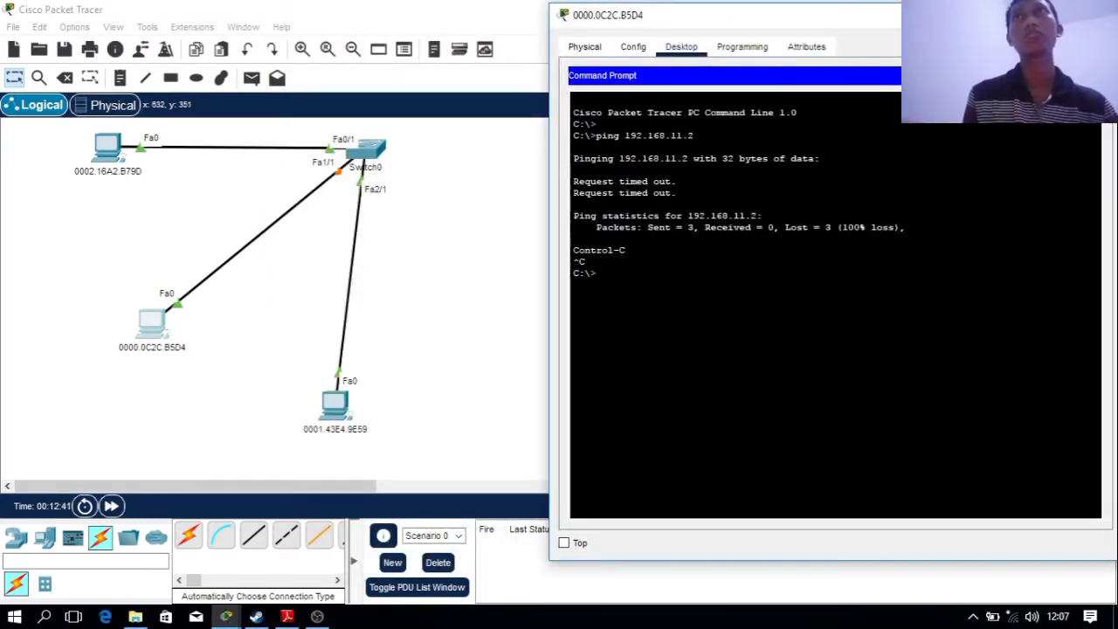
text(p)
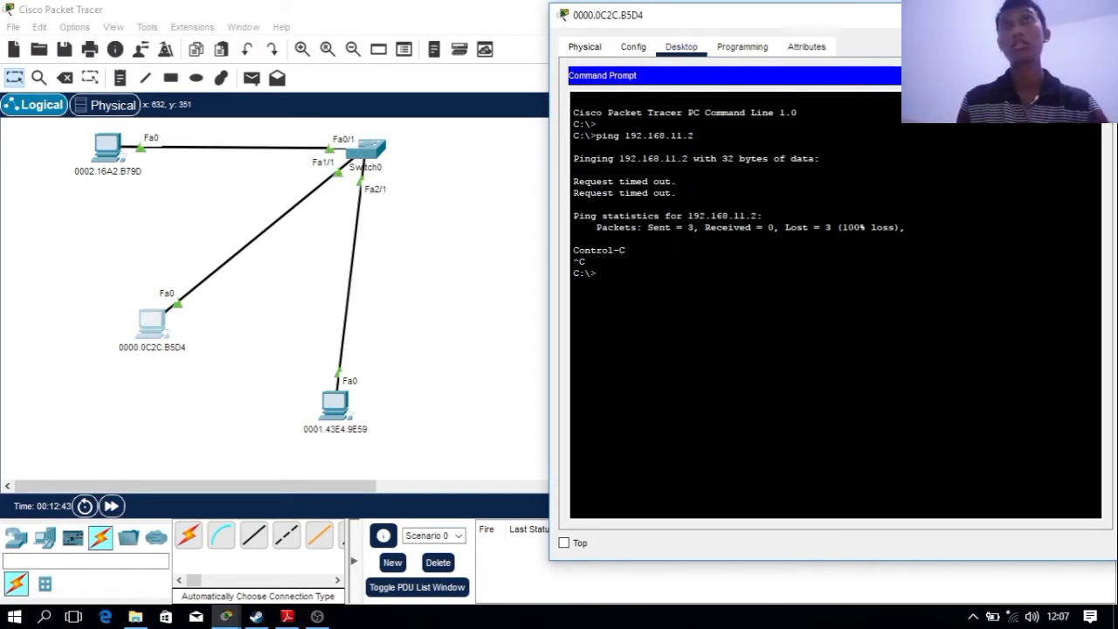
text(ping 19)
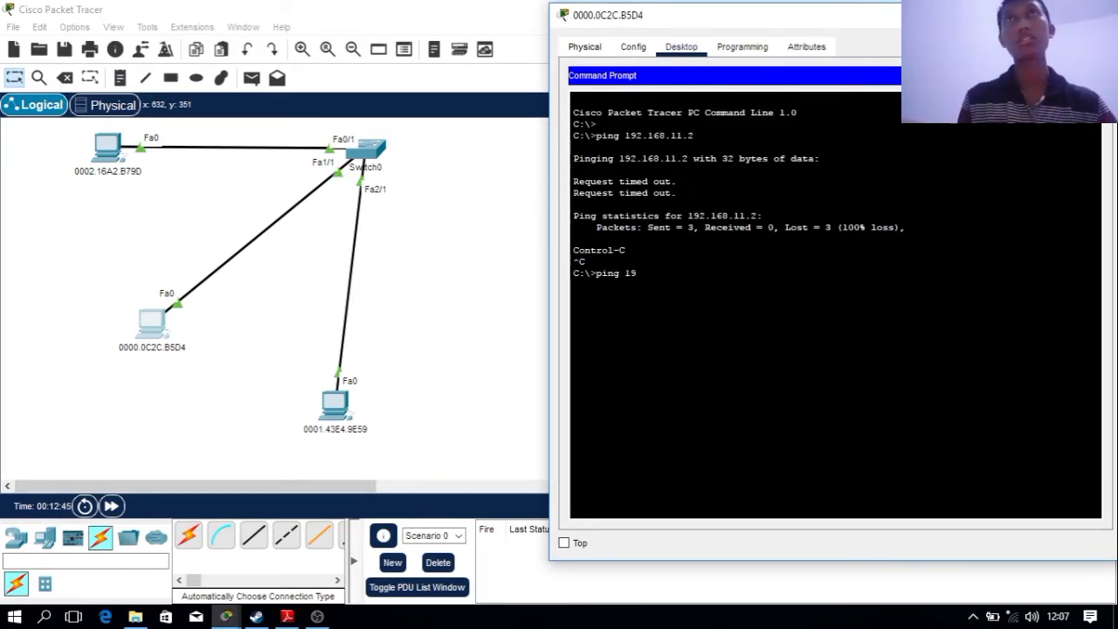
text(2.168.11.)
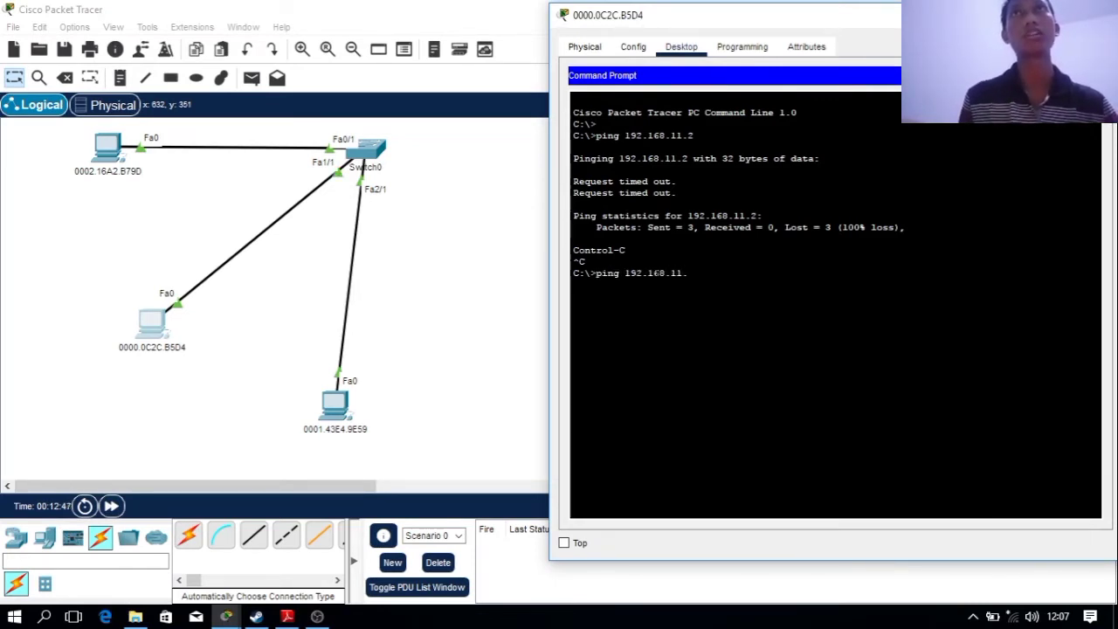
text(4)
key(Return)
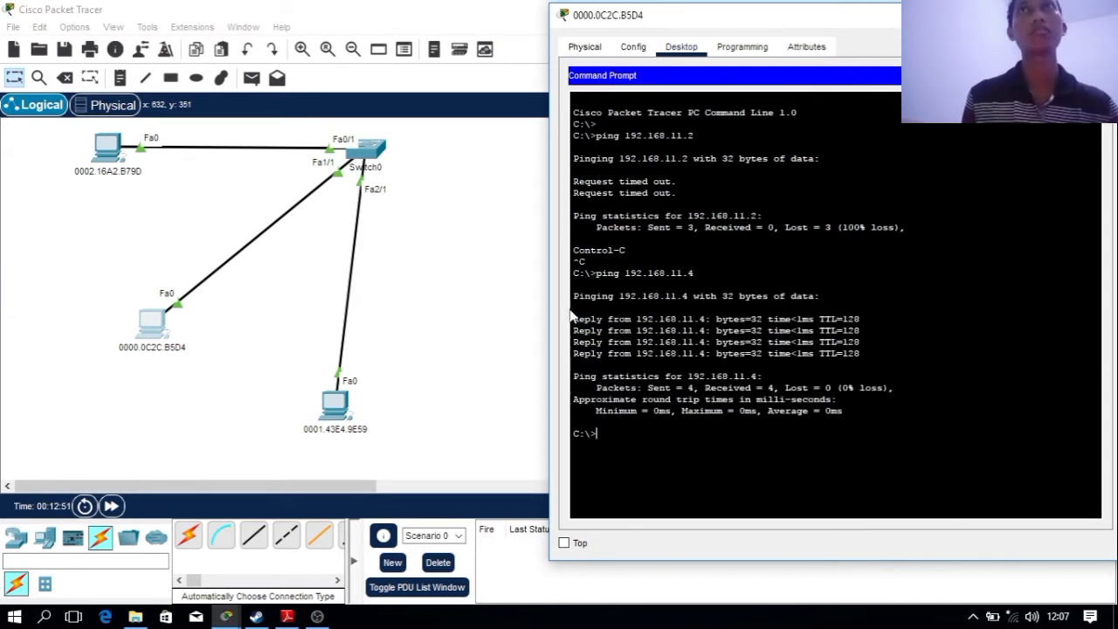
drag(579, 319, 860, 364)
click(844, 400)
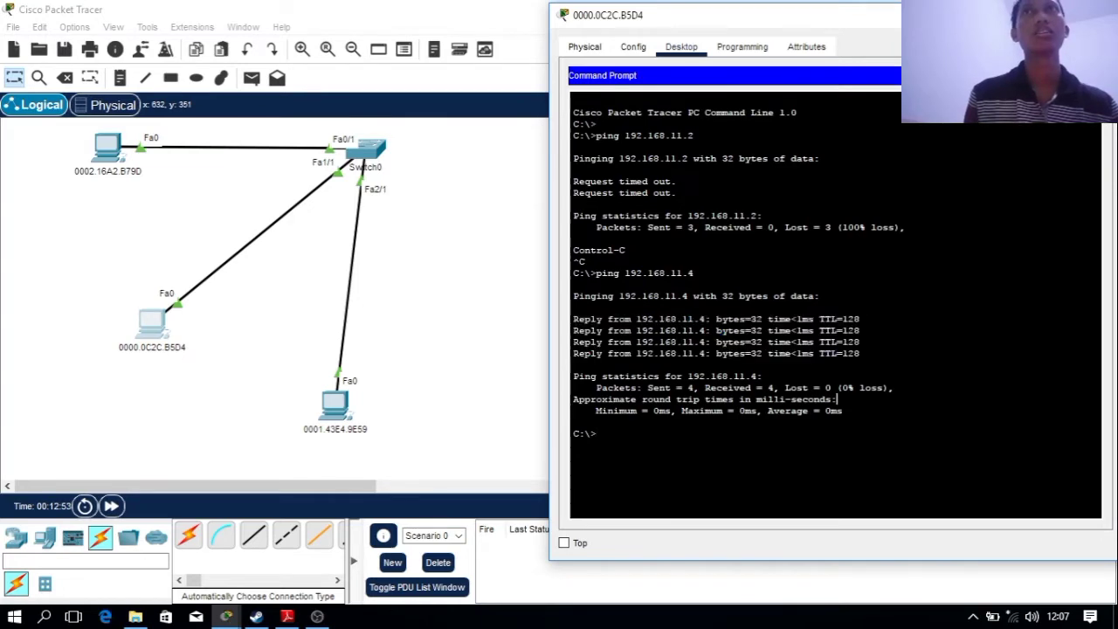
click(491, 395)
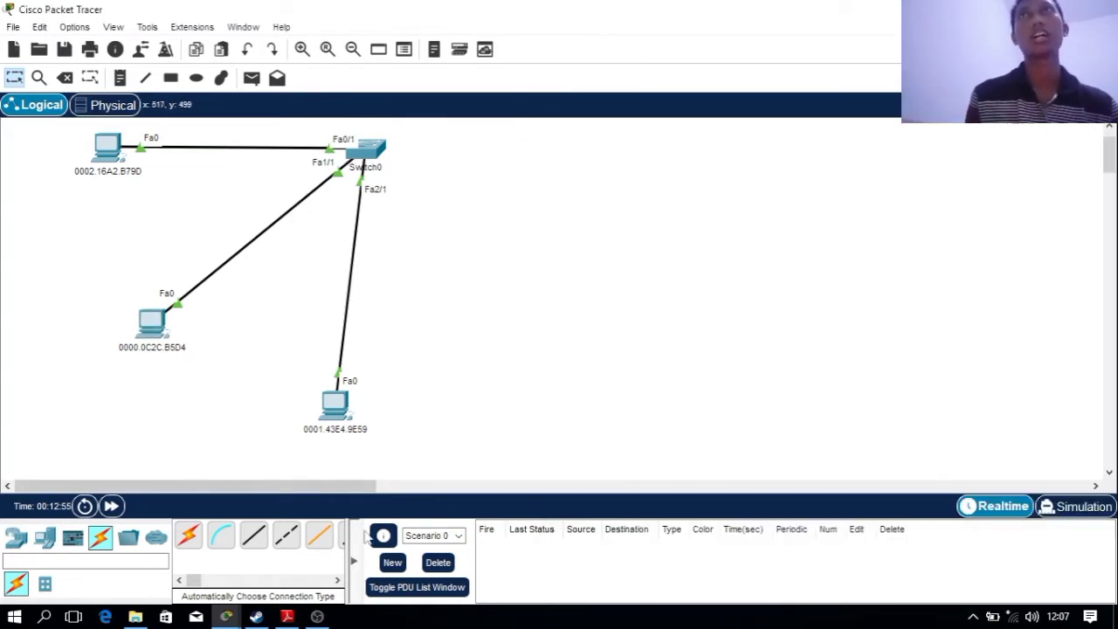
Bring the lecture PDF forward, settling on page 16 about securing Fa0/2 and Fa0/3
click(287, 617)
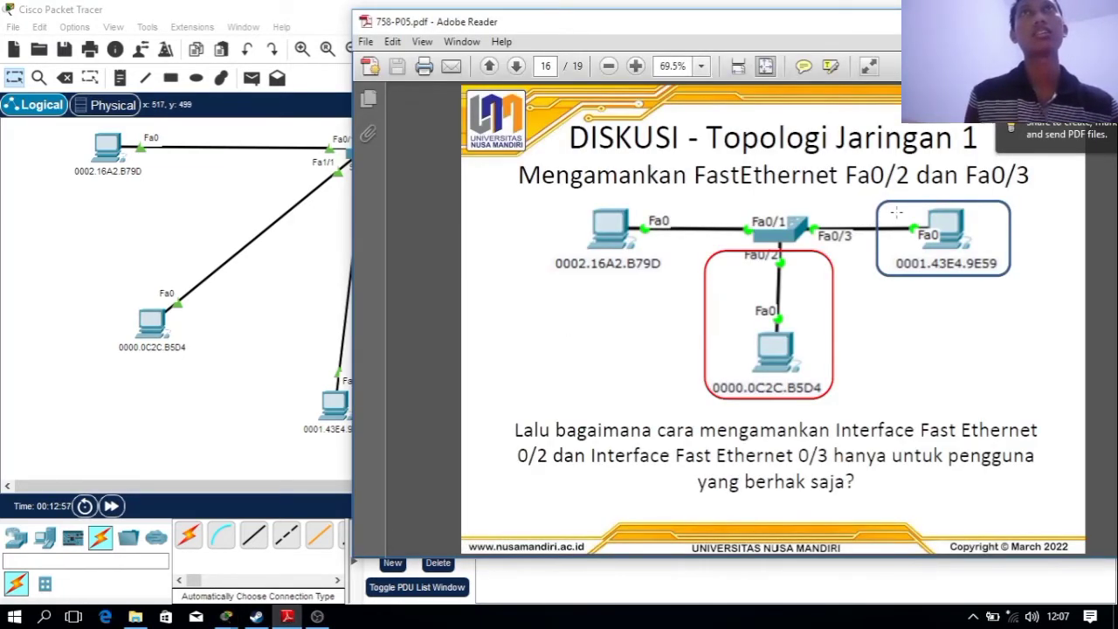
scroll(801, 318, up, 2)
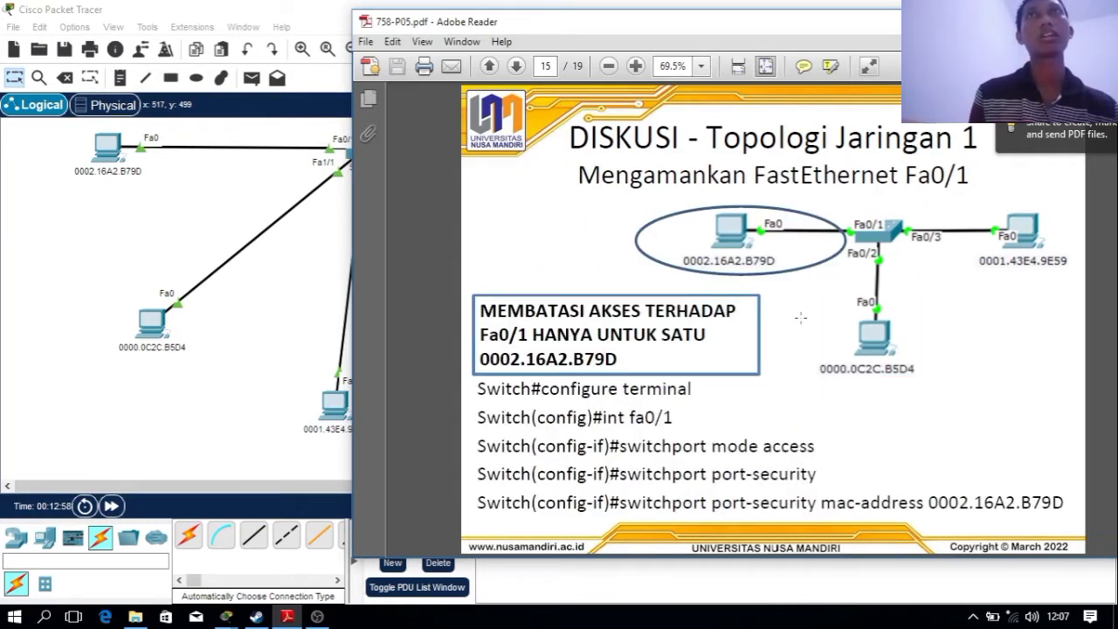
scroll(801, 318, down, 2)
scroll(801, 318, up, 2)
scroll(802, 318, down, 2)
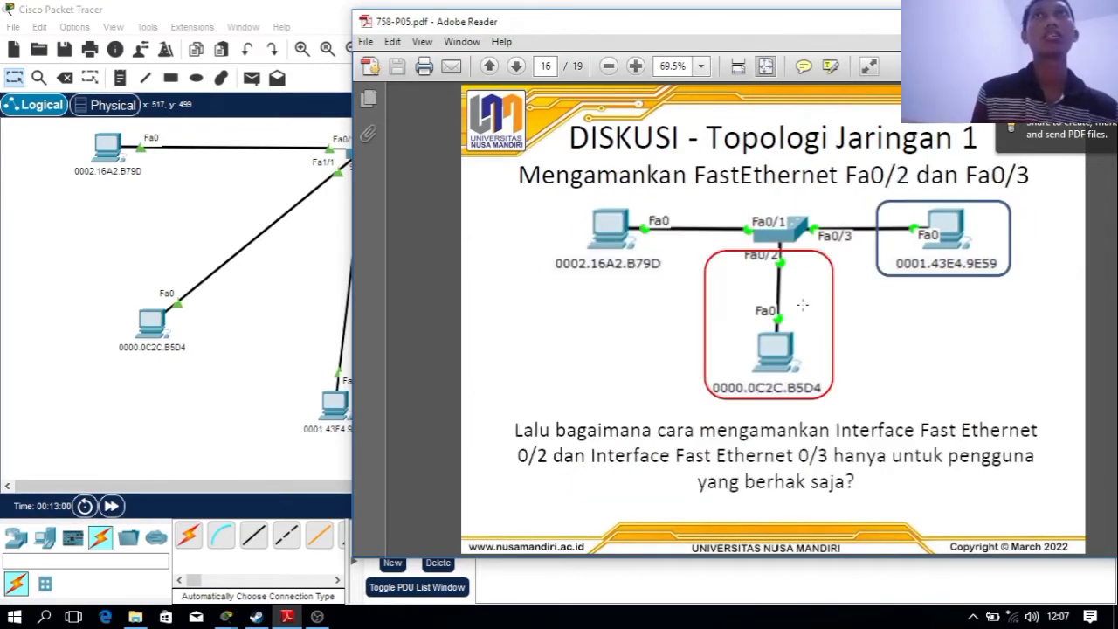
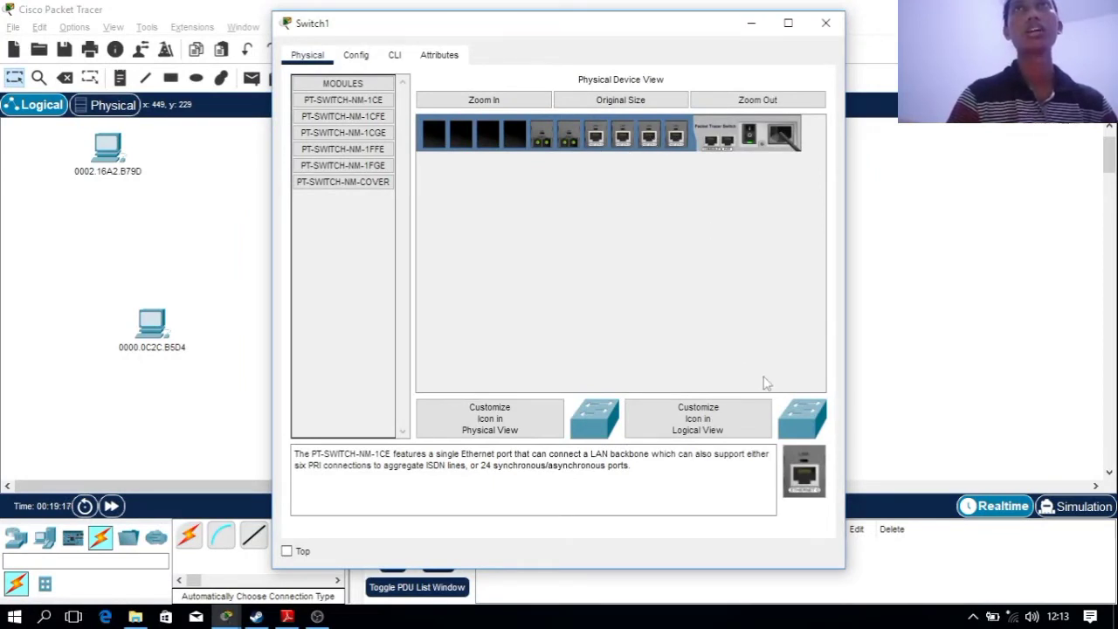
Reopen Switch1, try fitting a module, and boot its CLI to the Switch> prompt
click(218, 417)
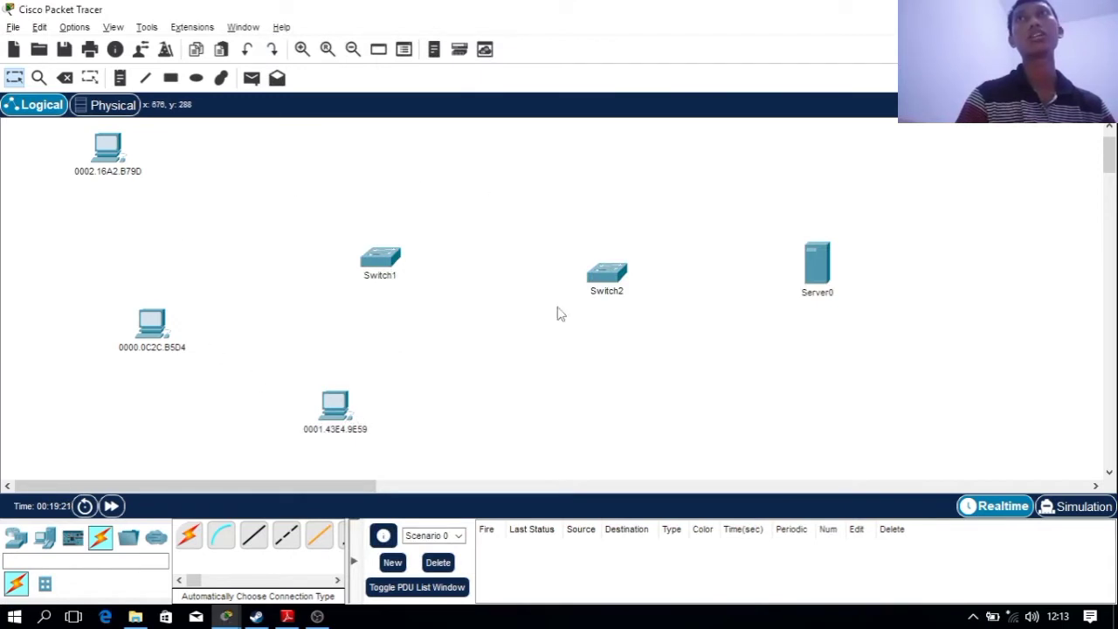
click(367, 262)
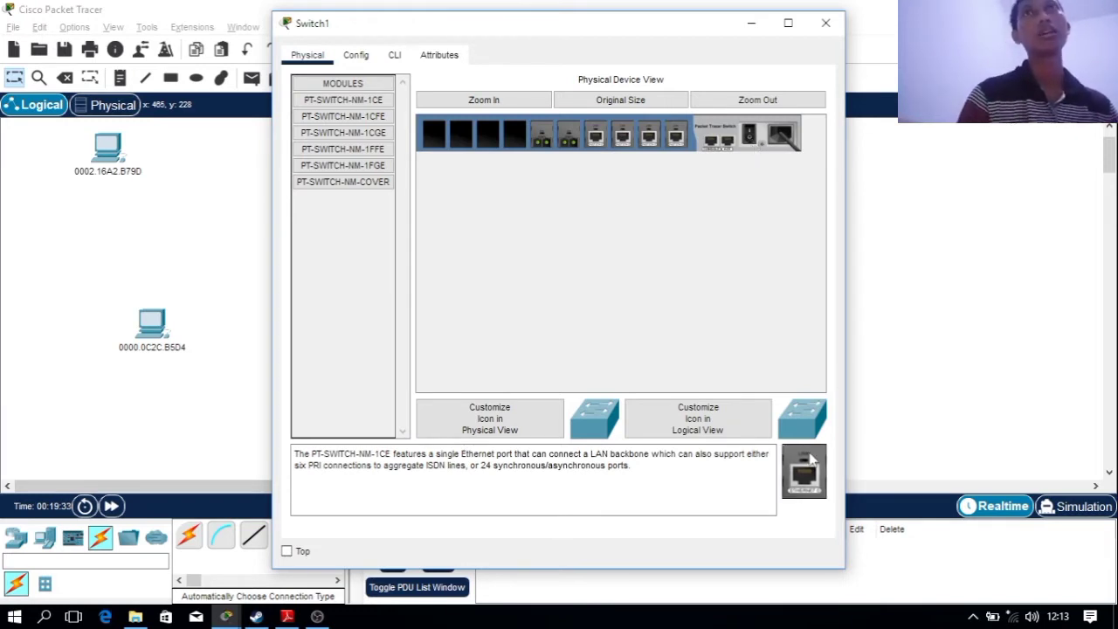
drag(804, 472, 515, 142)
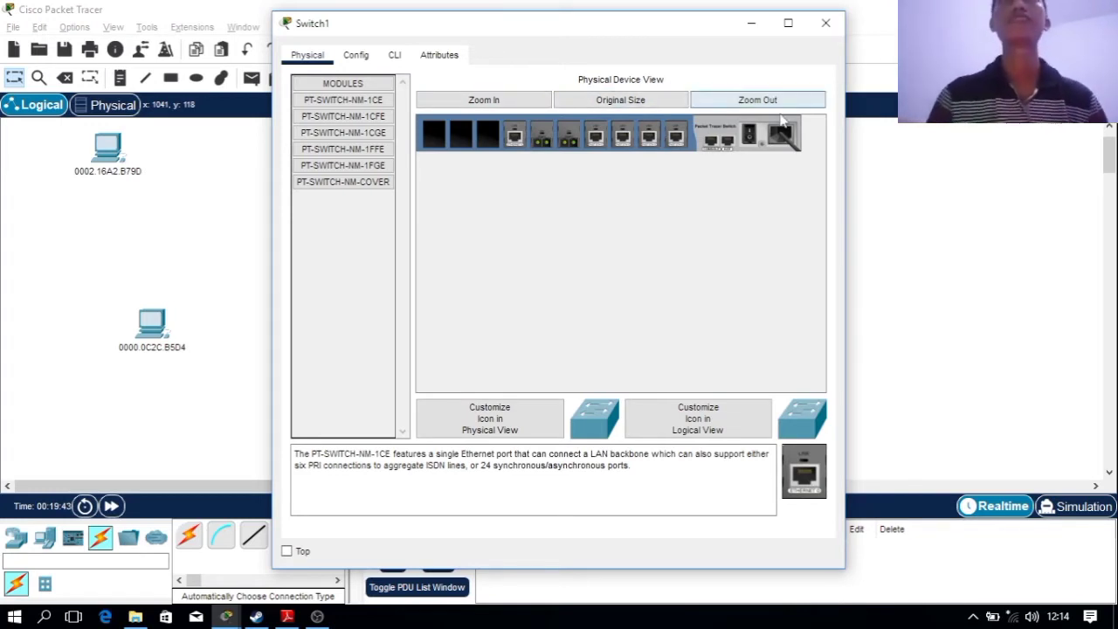
click(396, 55)
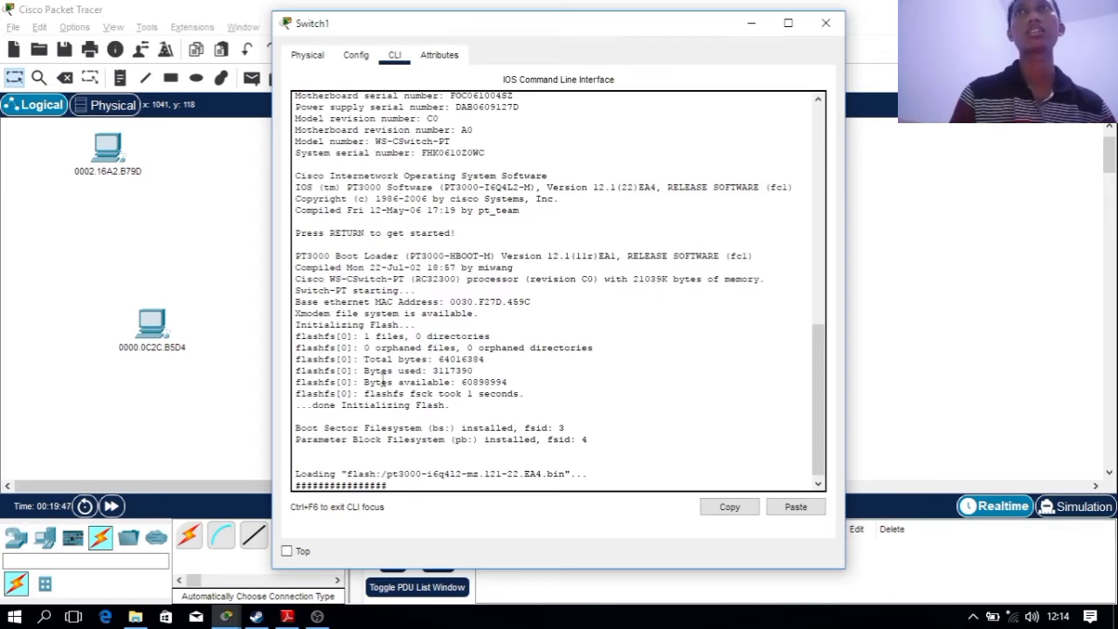
drag(302, 474, 529, 489)
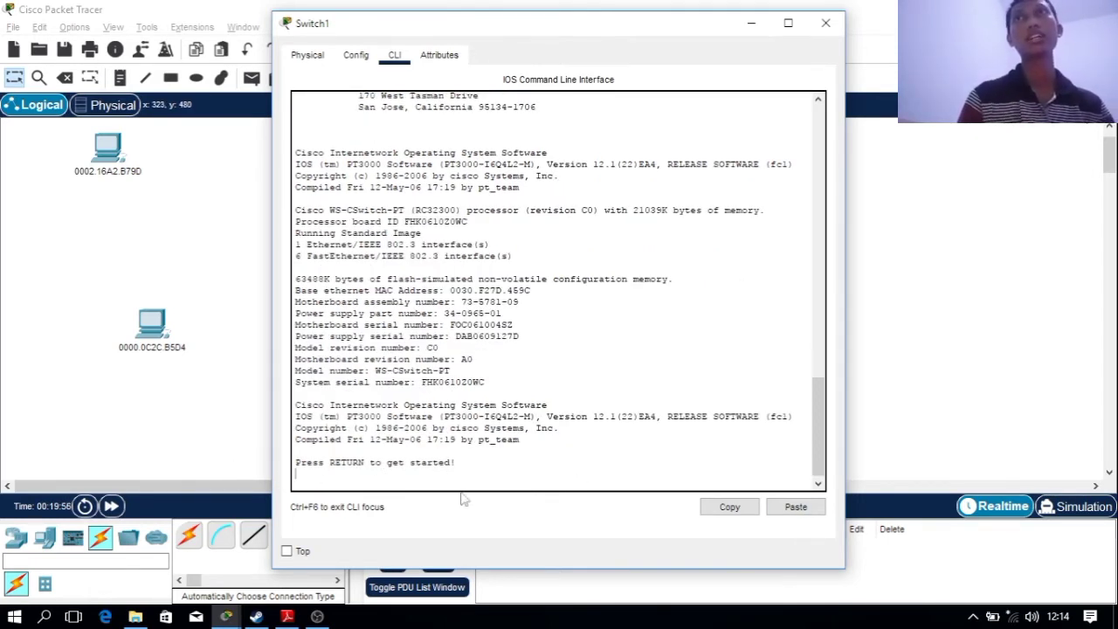
key(Return)
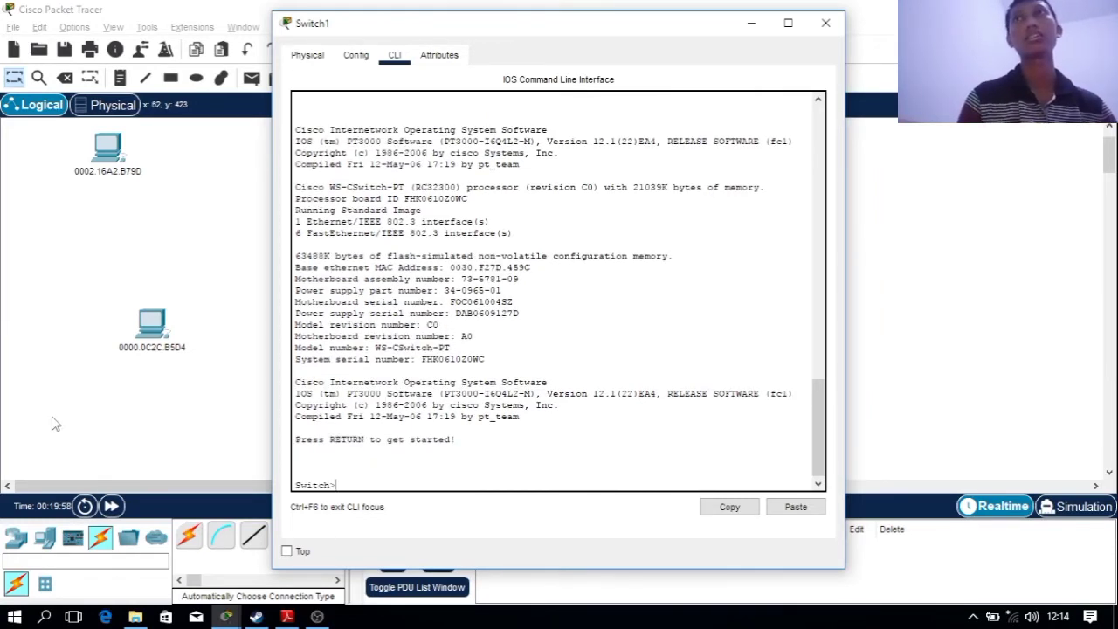
click(52, 418)
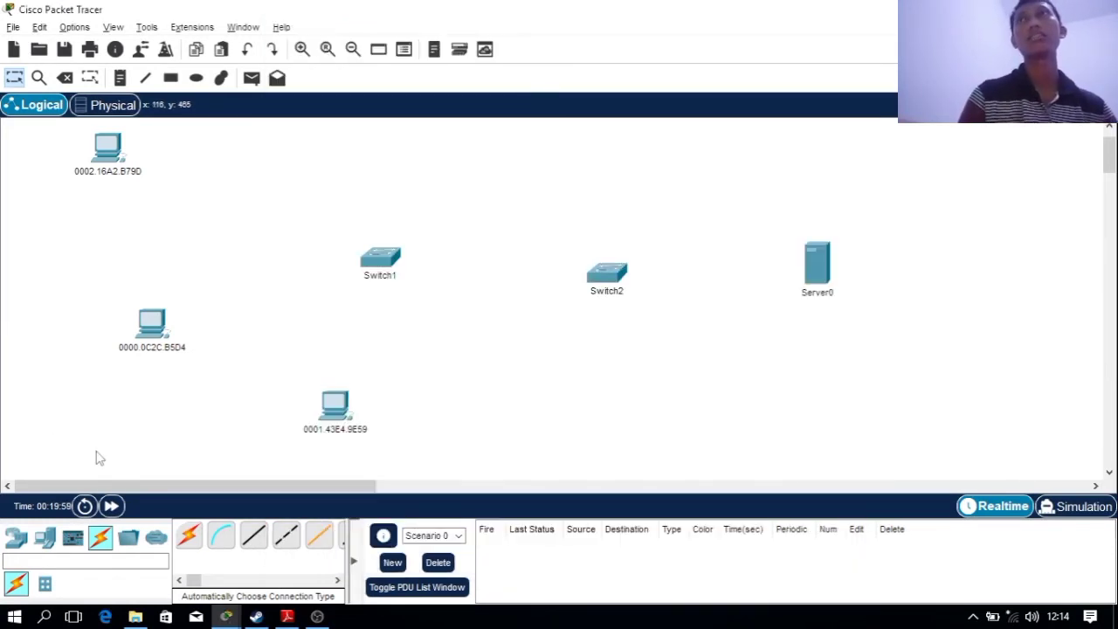
Cable the three PCs' FastEthernet0 to Switch1 Fa0/1, Fa1/1 and Fa2/1 with straight-through copper
click(188, 535)
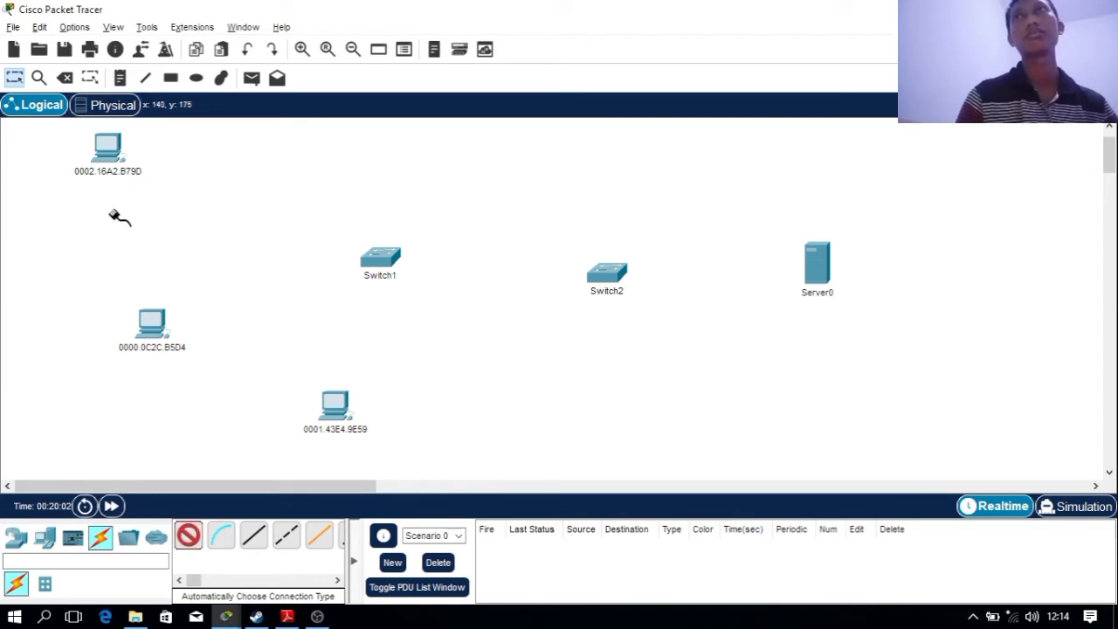
click(253, 535)
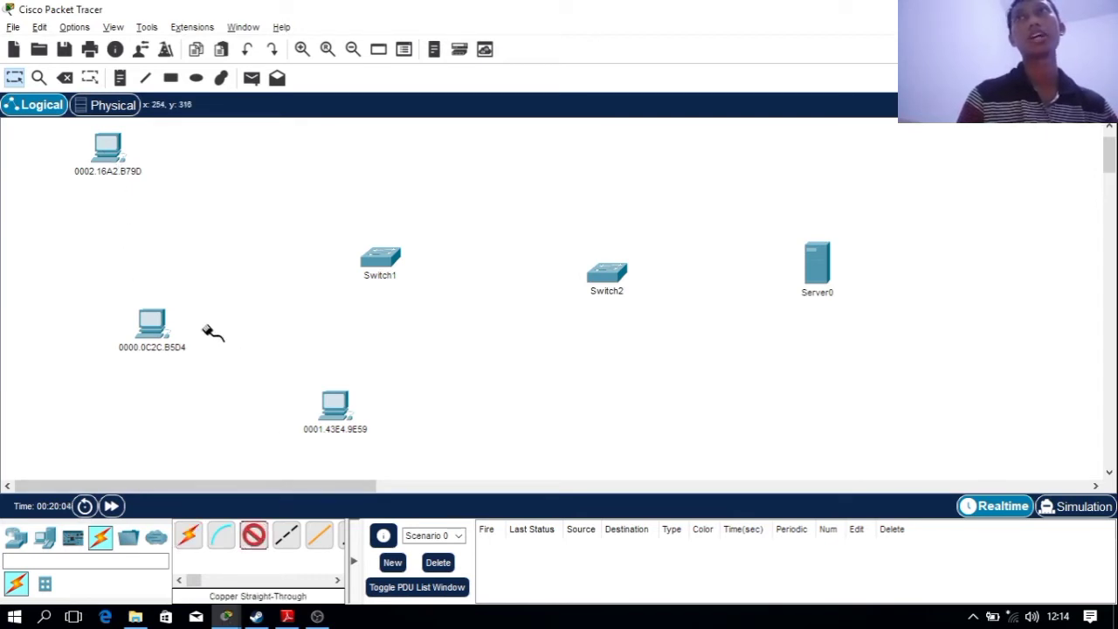
click(114, 159)
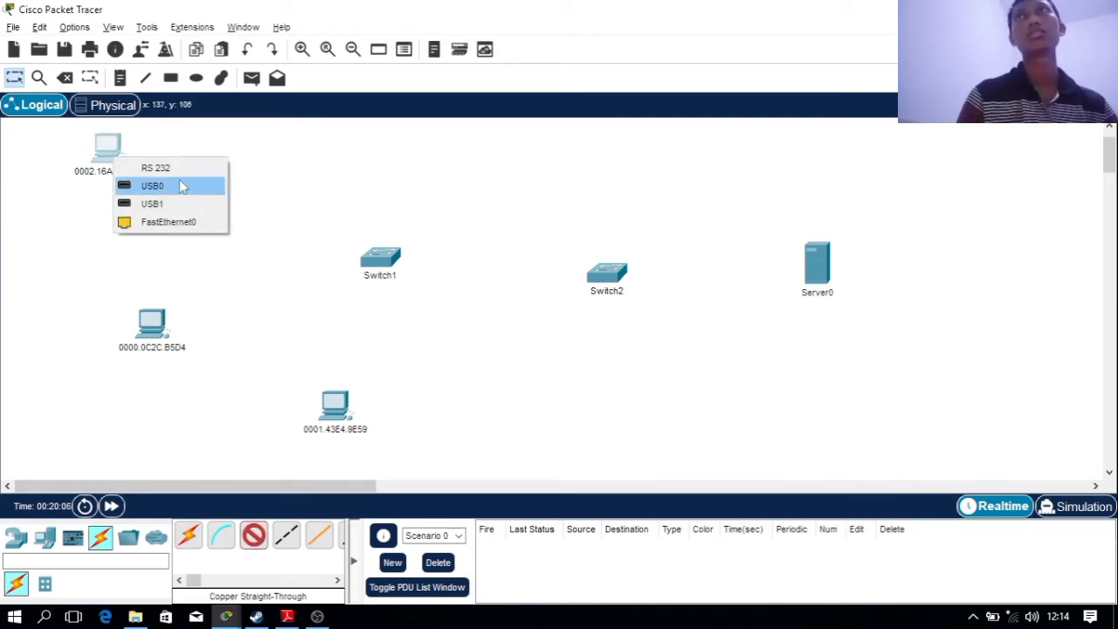
click(198, 222)
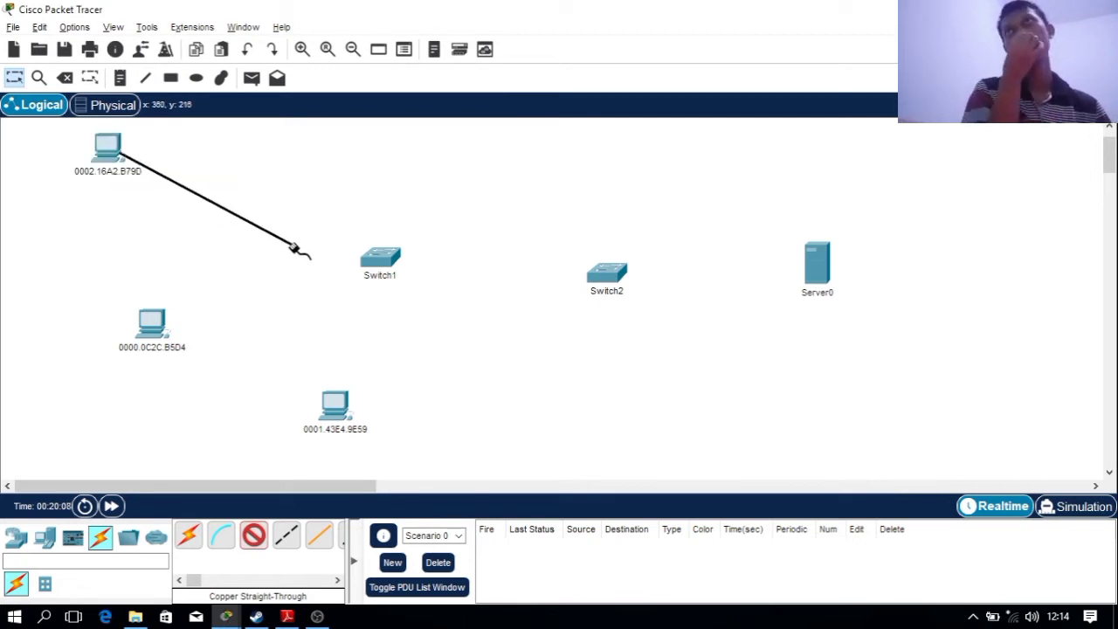
click(385, 263)
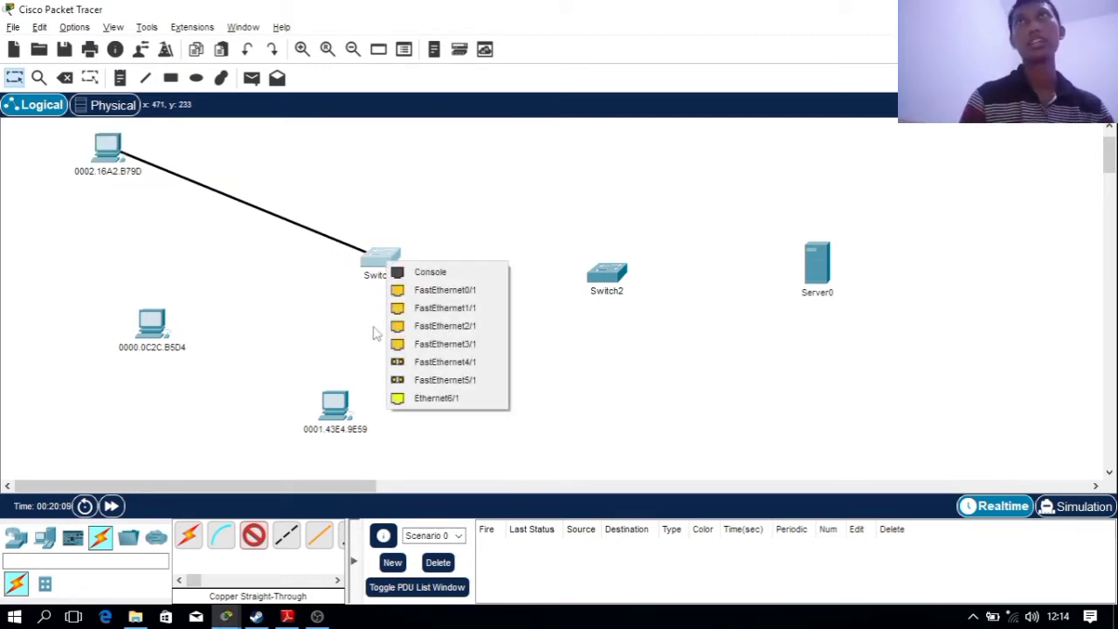
click(496, 289)
click(254, 535)
click(152, 325)
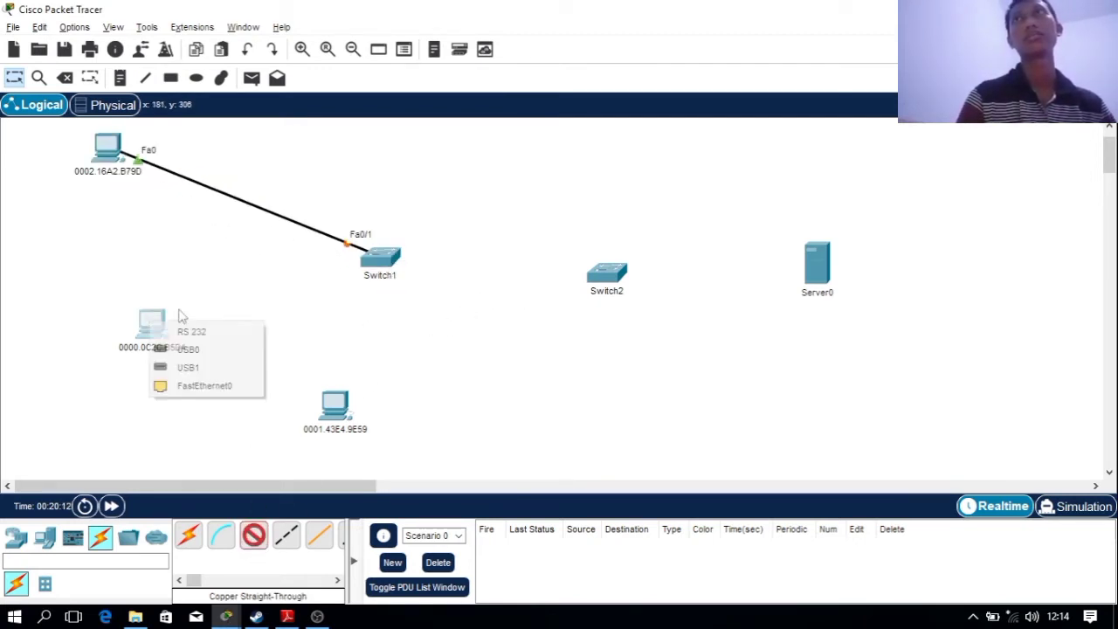
click(204, 385)
click(389, 260)
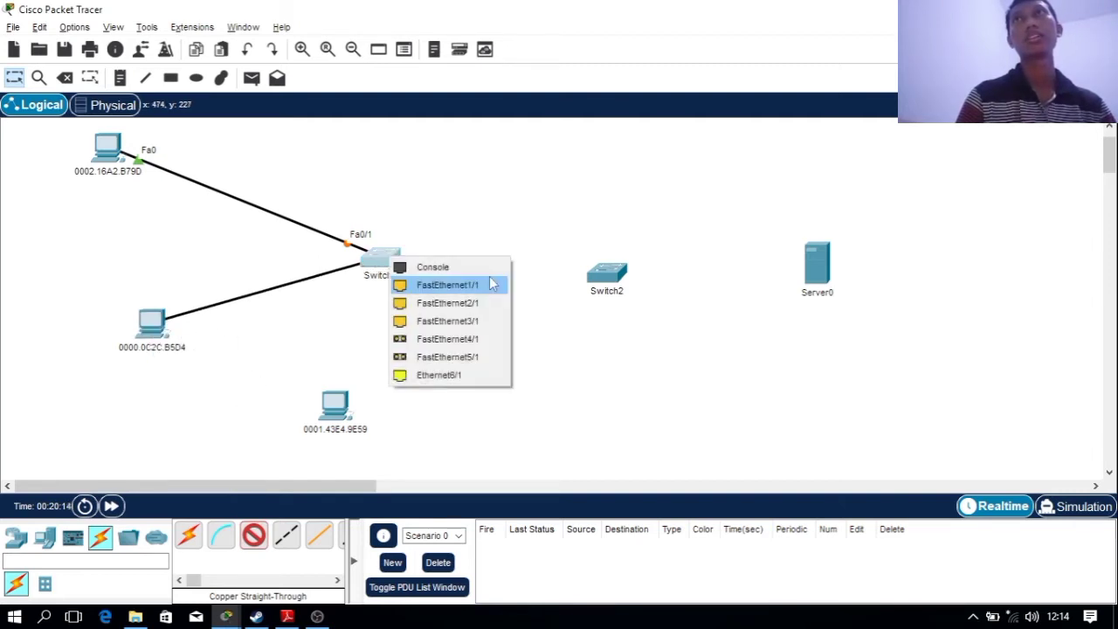
click(483, 287)
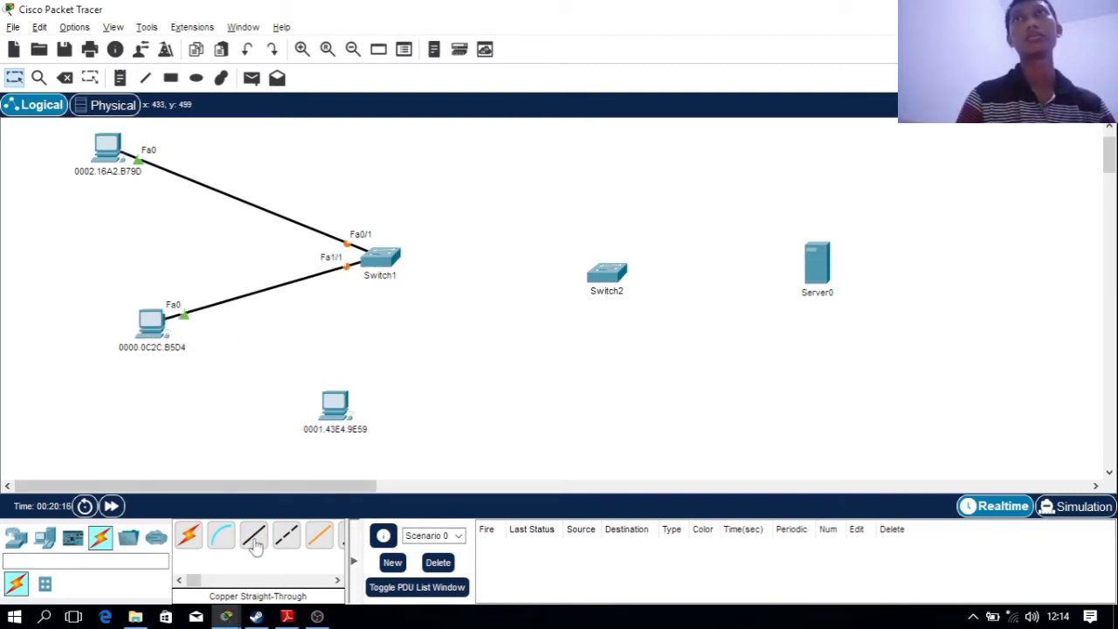
click(347, 411)
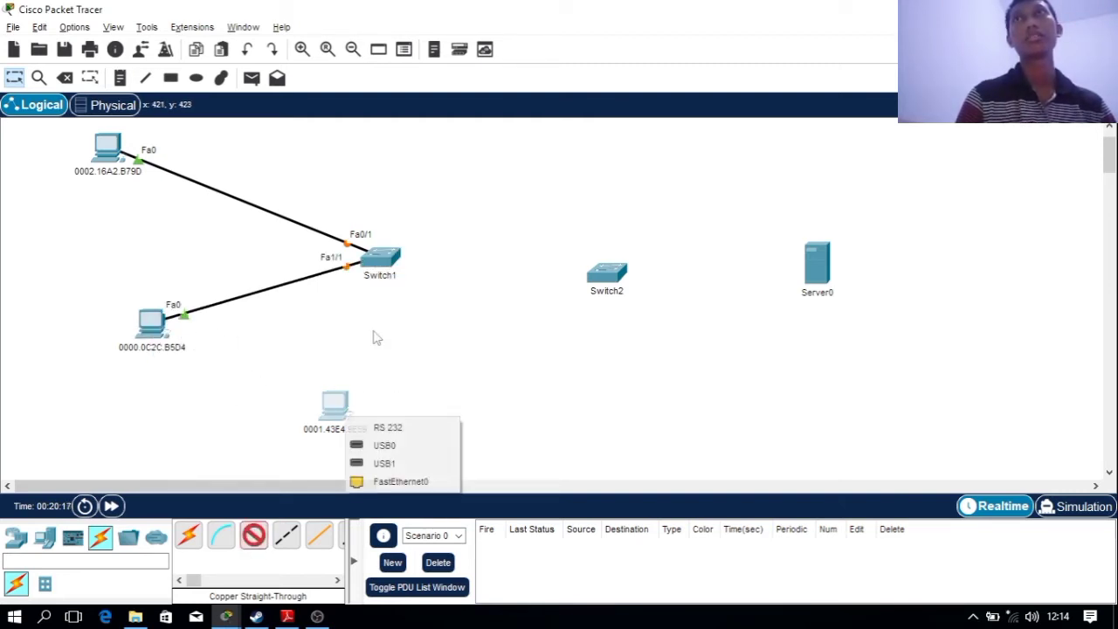
click(400, 479)
click(395, 261)
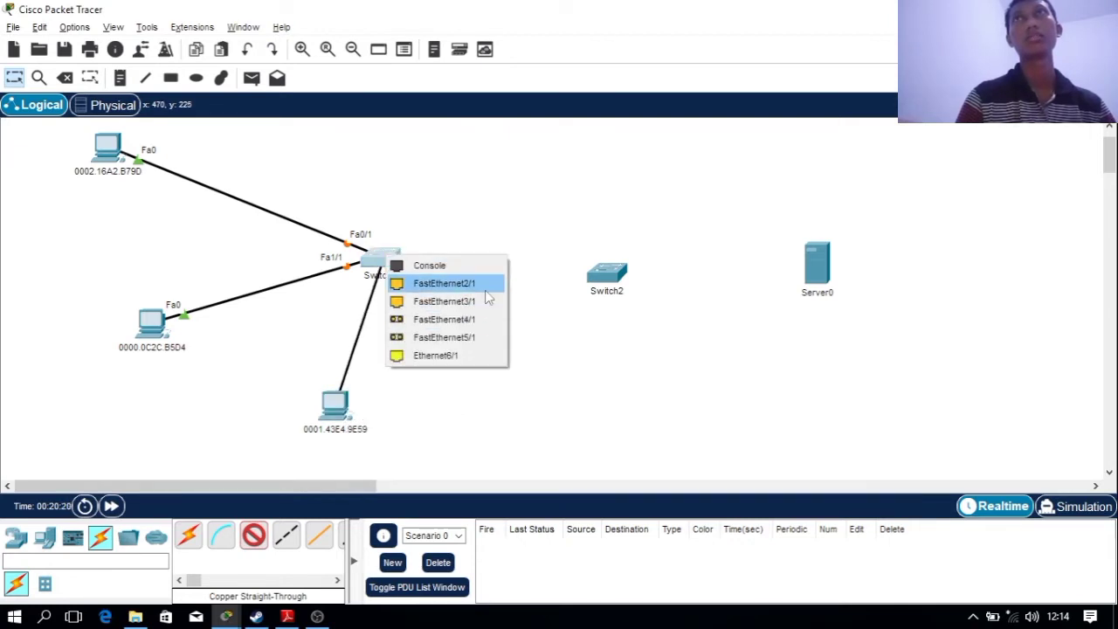
click(479, 317)
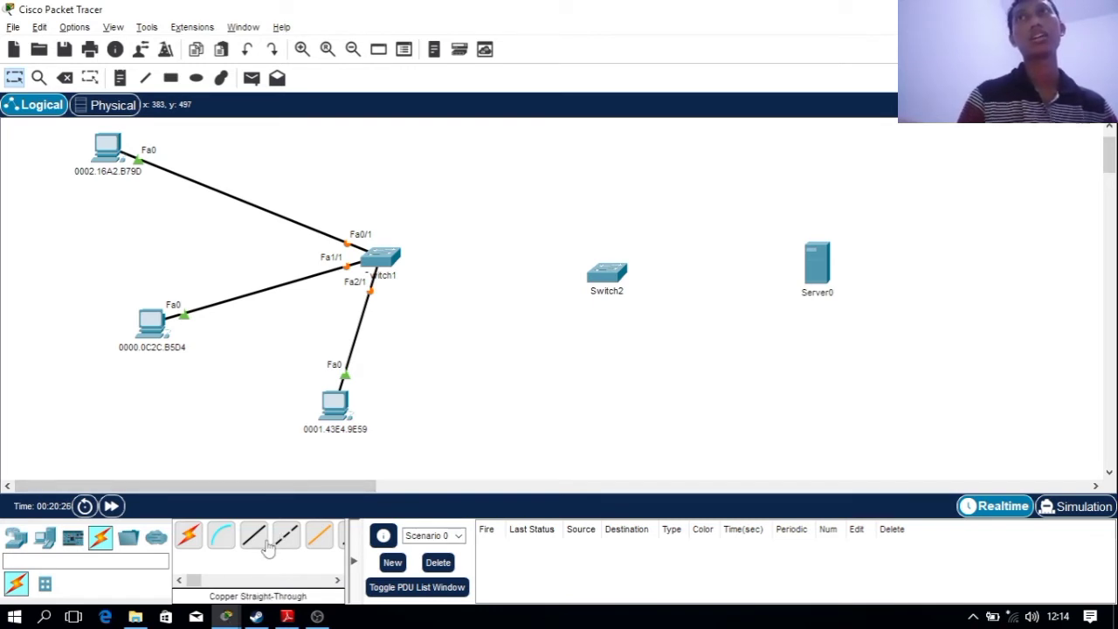
Link Switch1 Fa3/1 to Switch2 Fa0/1 with a copper cross-over cable
click(285, 538)
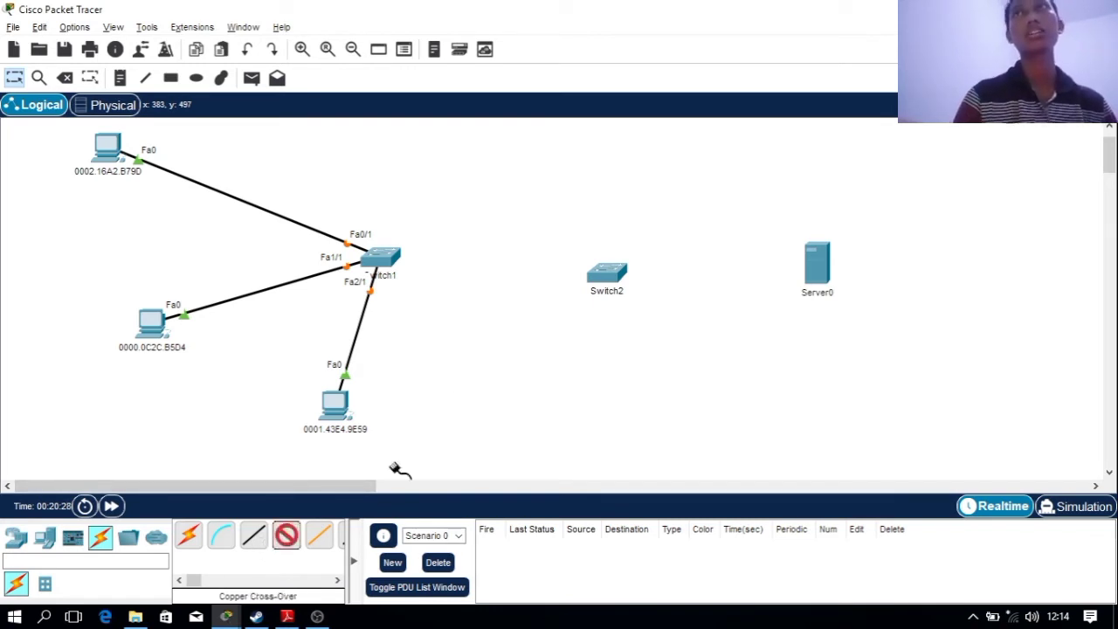
click(391, 260)
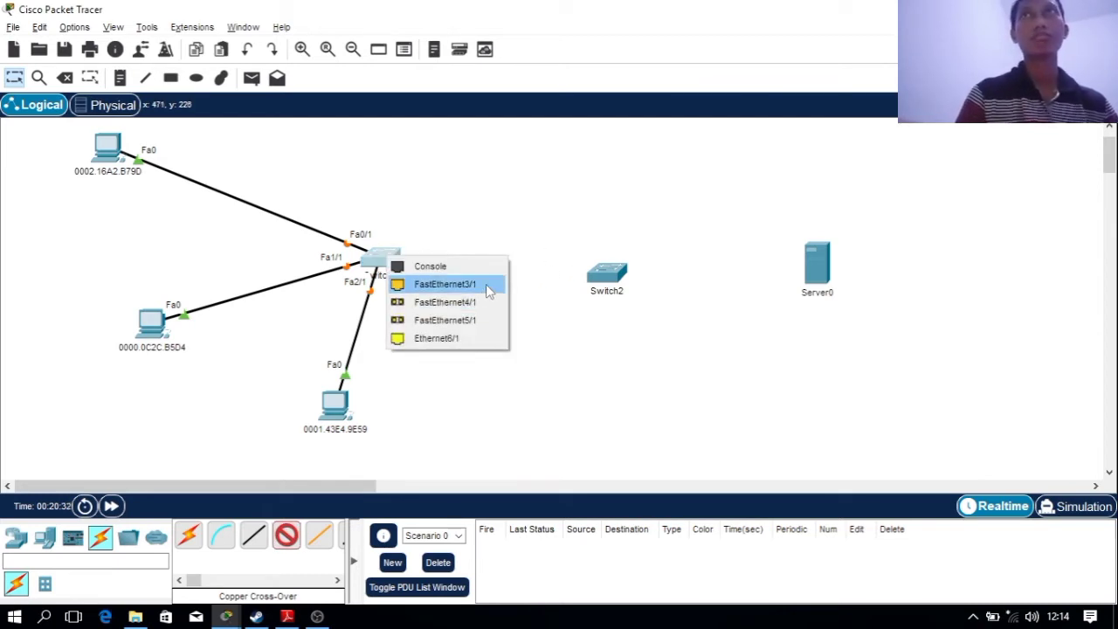
click(488, 285)
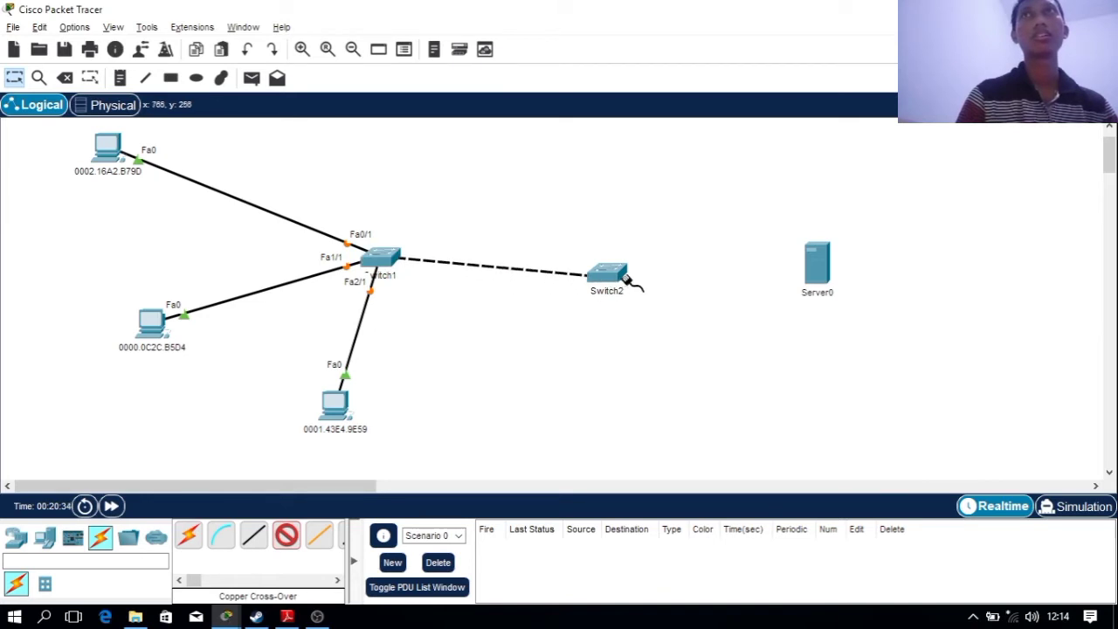
click(611, 276)
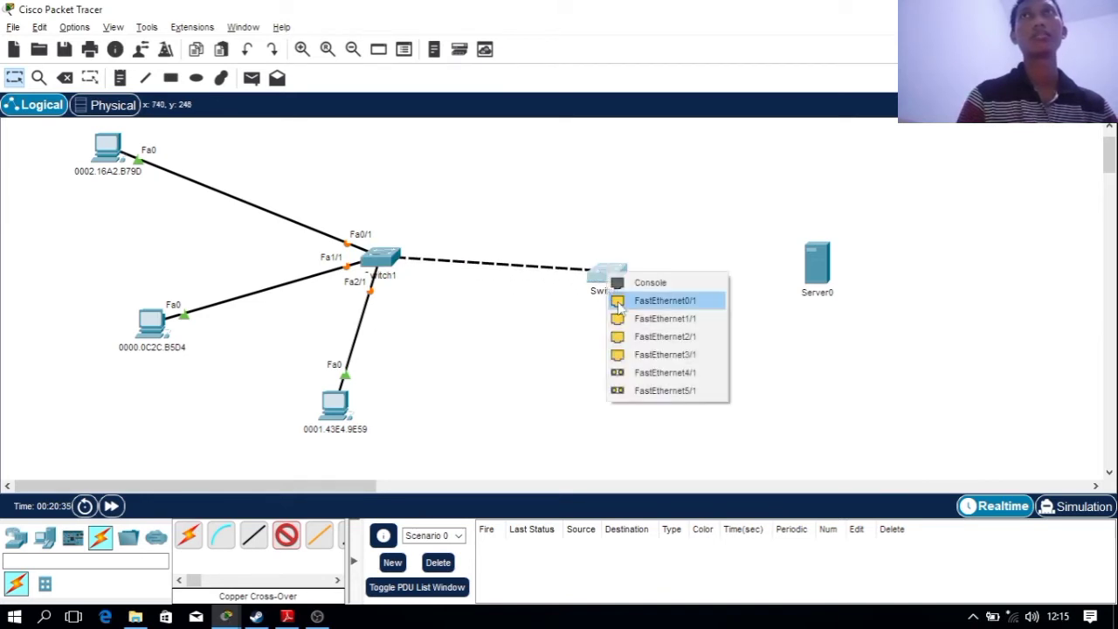
click(706, 302)
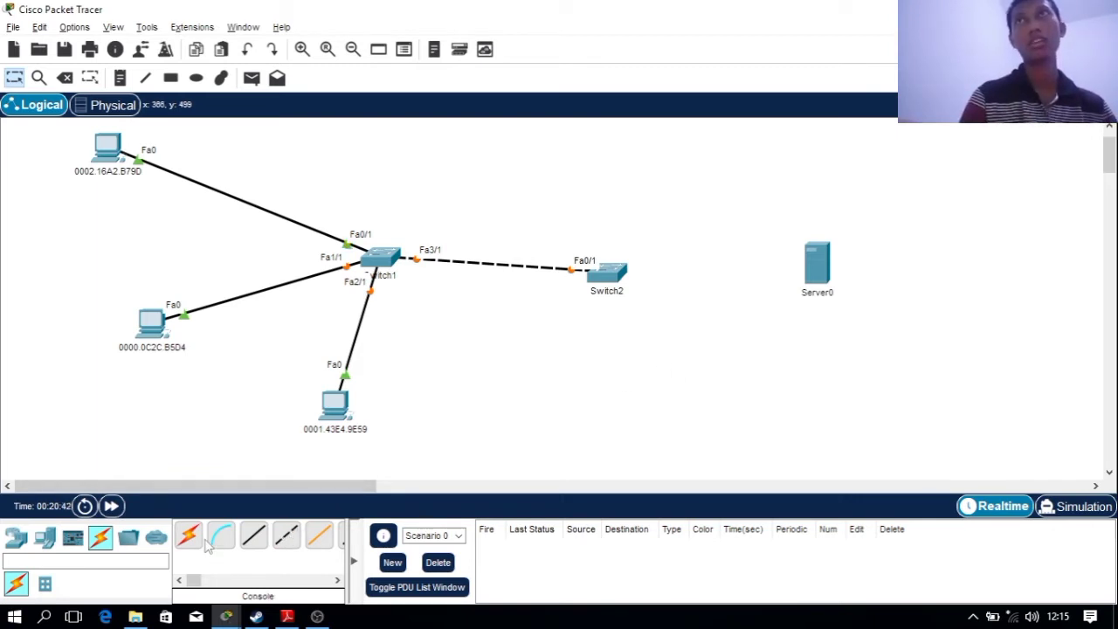
Connect Switch2 Fa1/1 to Server0's FastEthernet0 with a copper straight-through cable
click(253, 537)
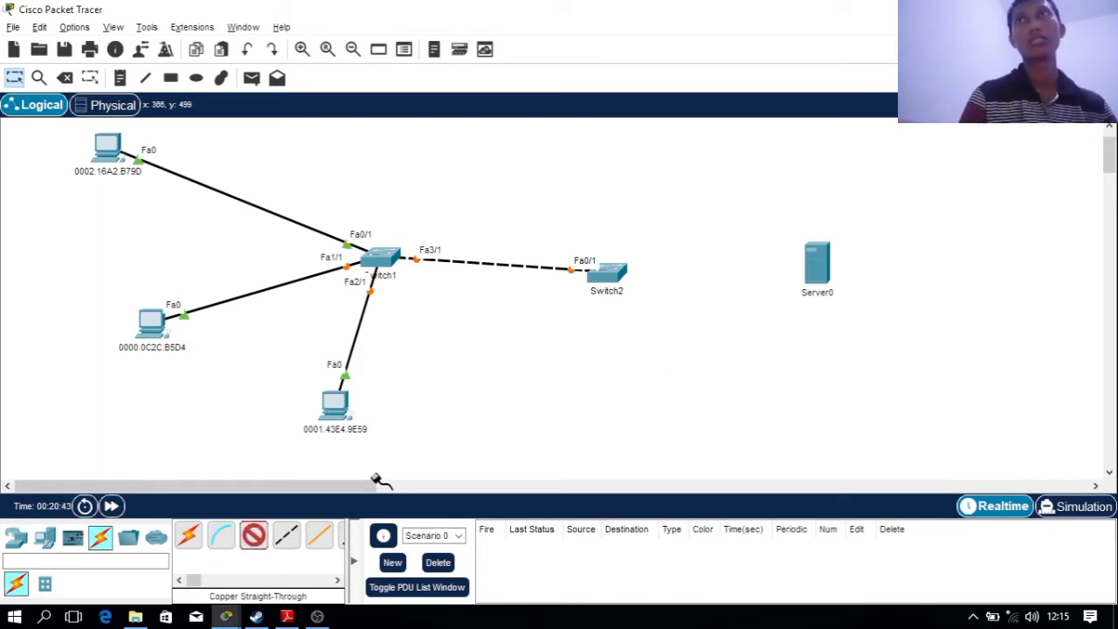
click(606, 274)
click(655, 303)
click(839, 279)
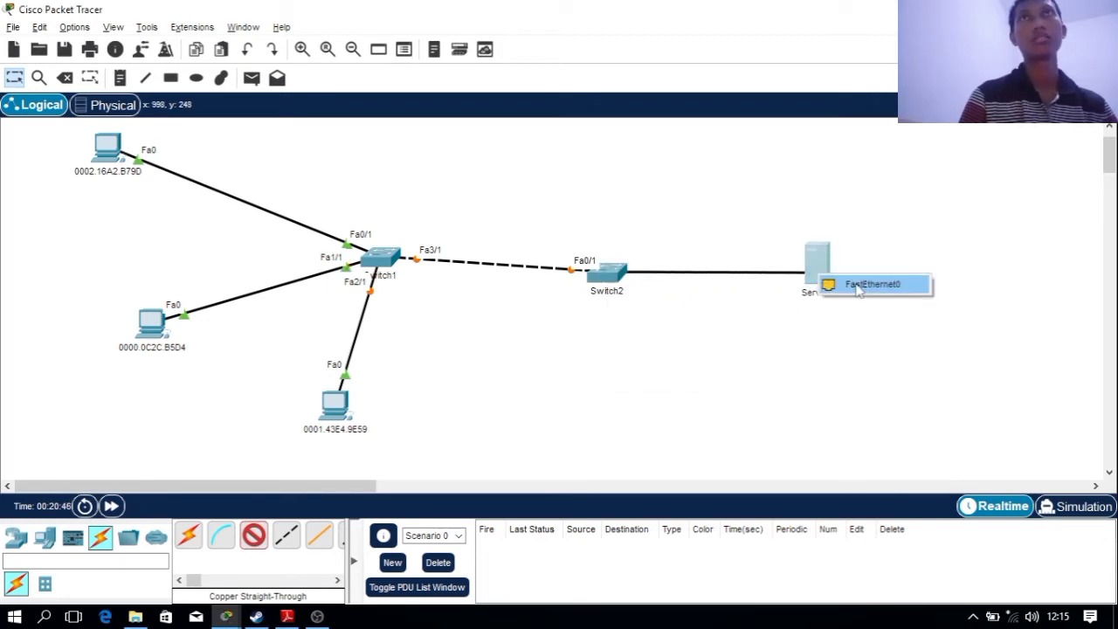
click(873, 289)
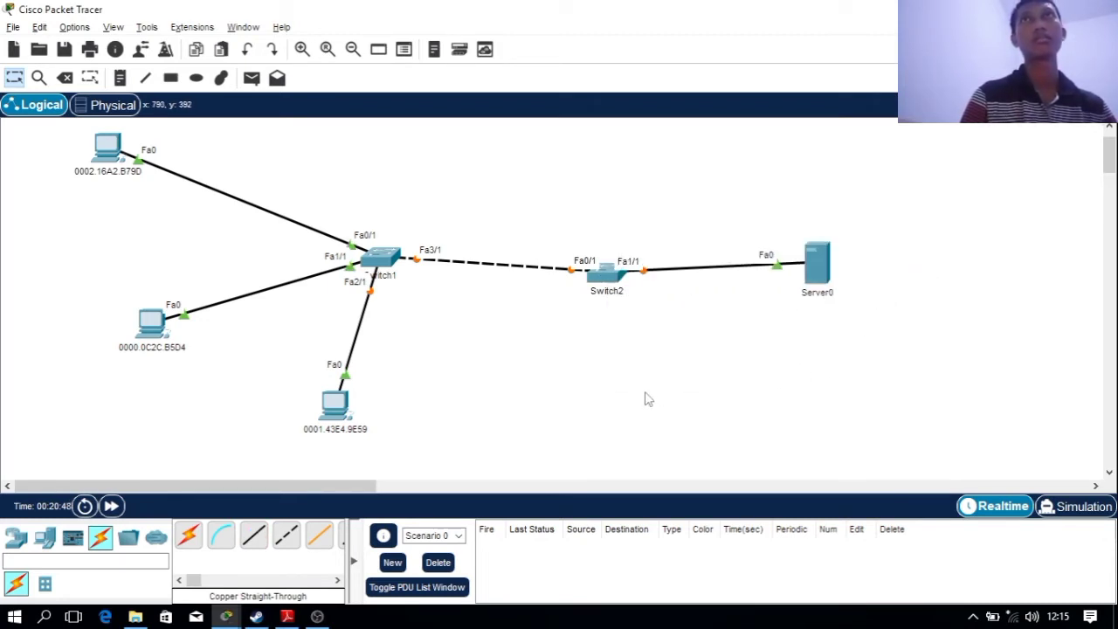
click(287, 617)
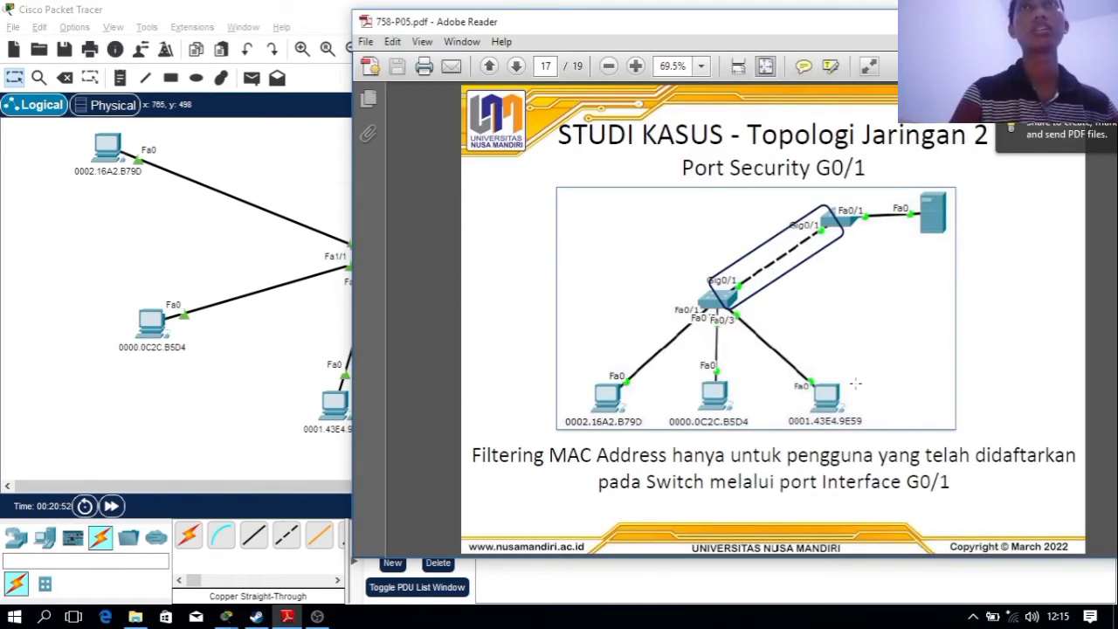
click(295, 433)
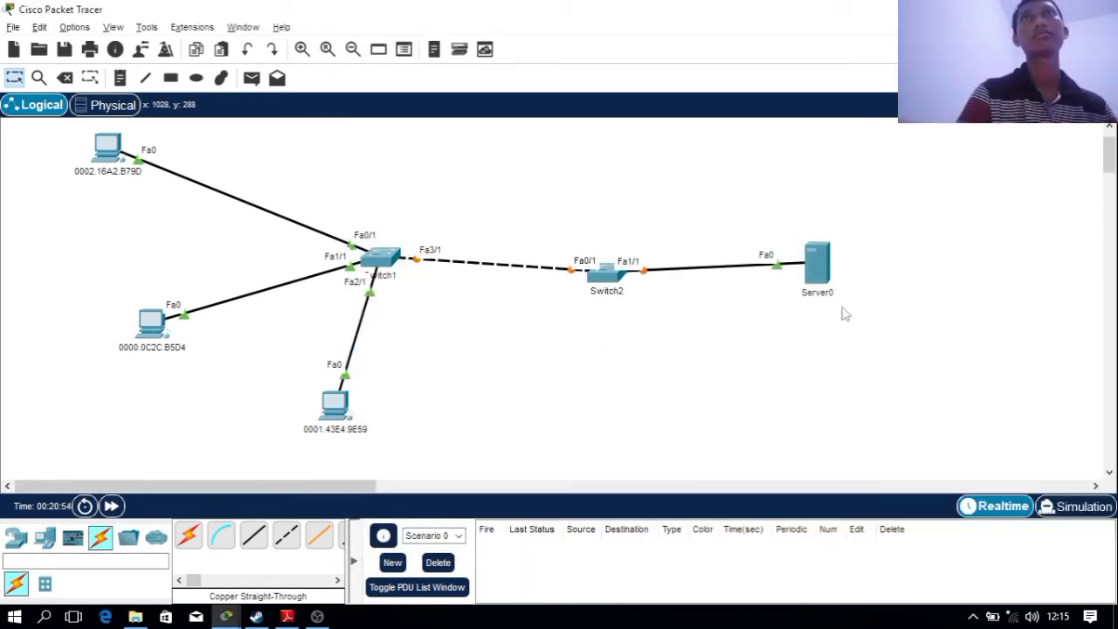
Replace Switch1's hostname in the Config tab with the student's name and ID, then save
click(378, 262)
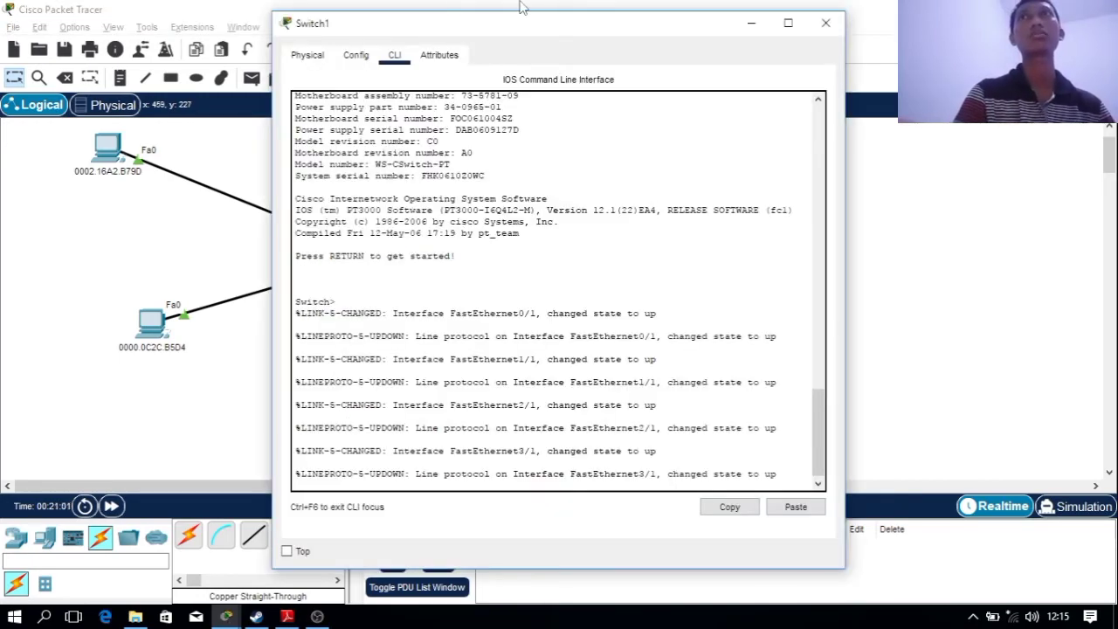
drag(496, 33, 246, 40)
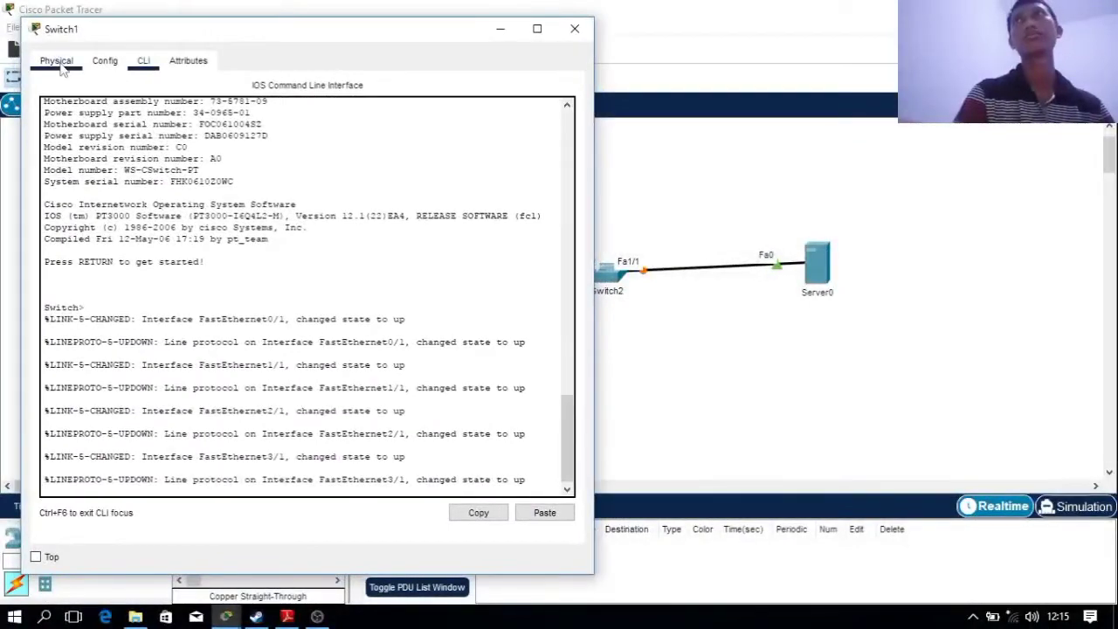
click(62, 71)
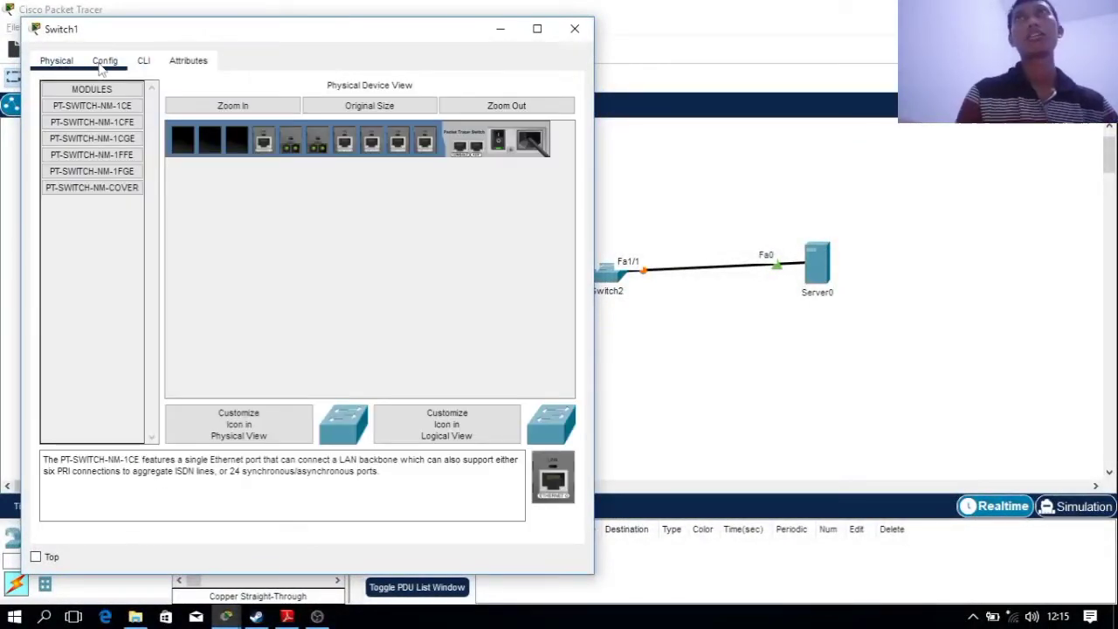
click(106, 63)
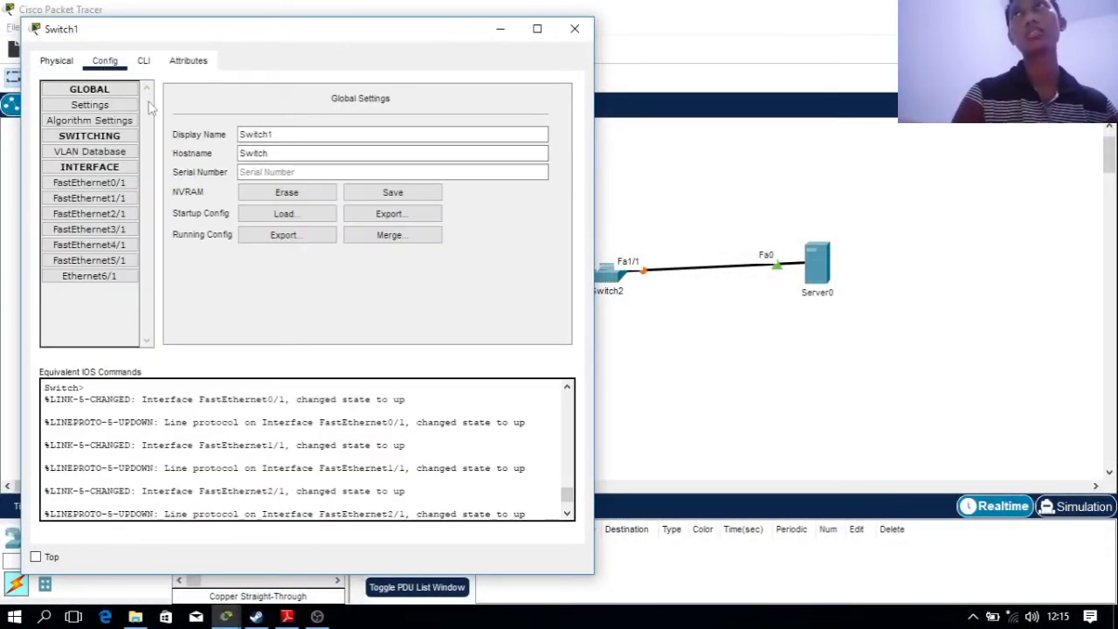
double_click(318, 156)
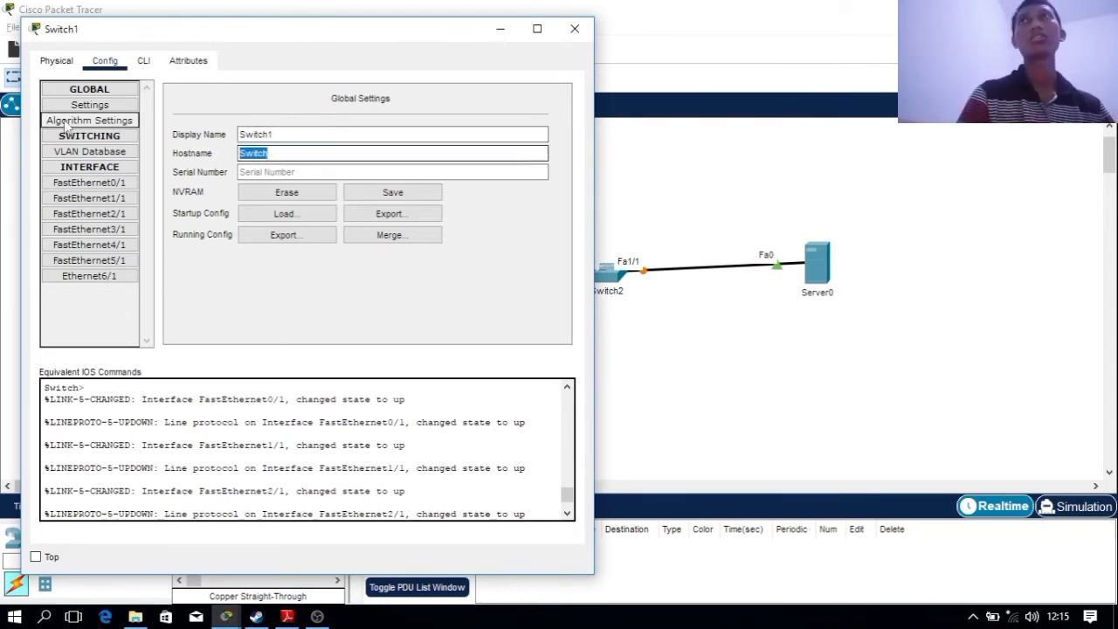
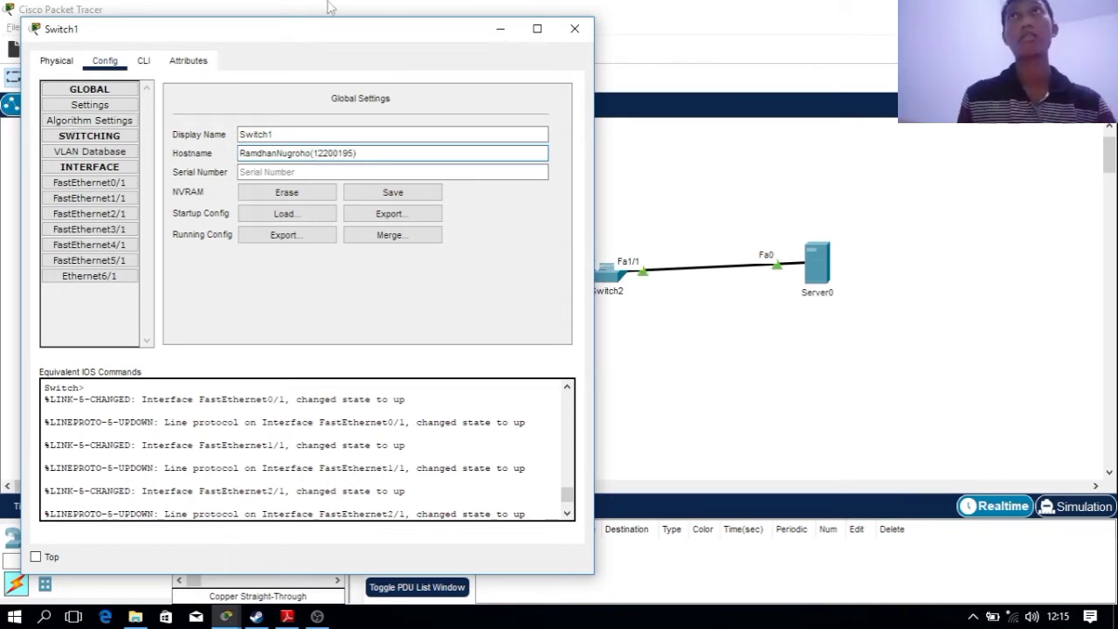
click(410, 190)
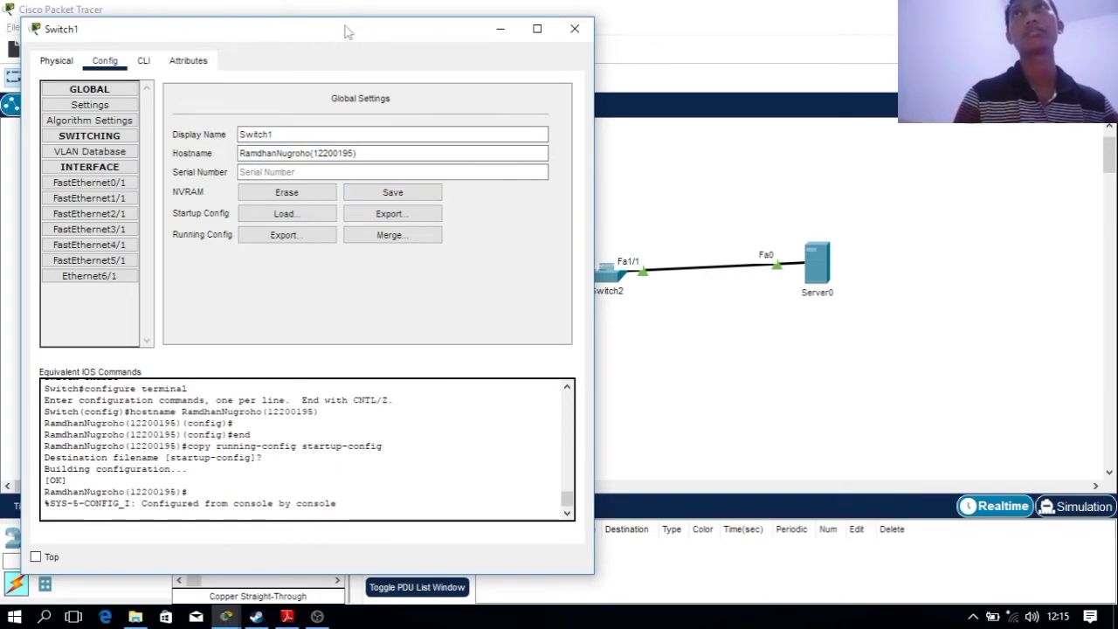
drag(347, 30, 249, 74)
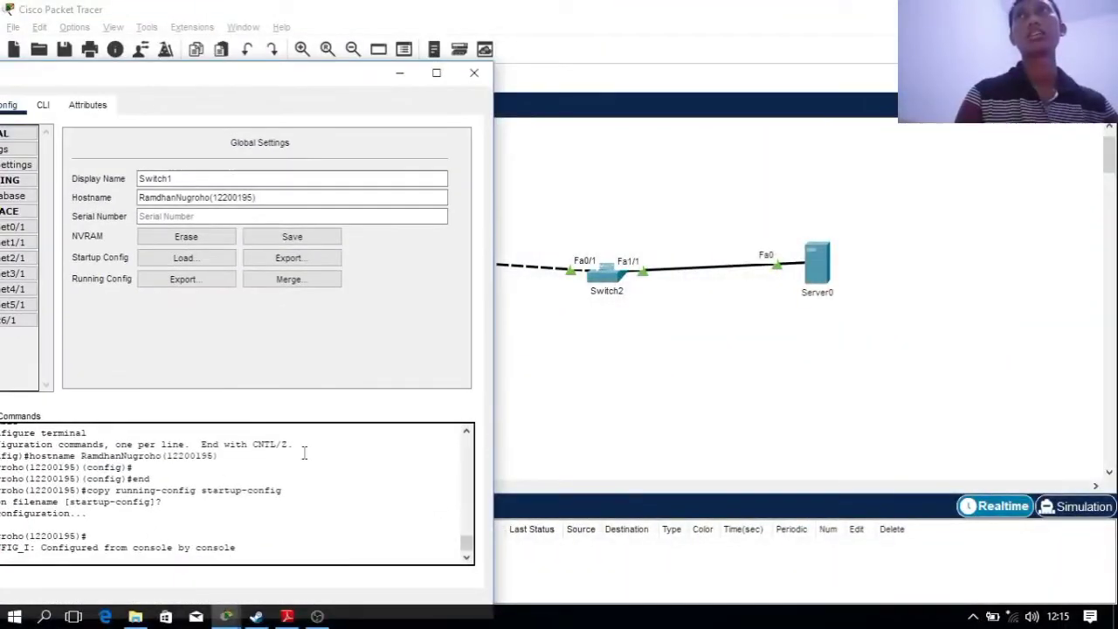
Scroll the case-study PDF to the page 18 port-security commands, then reopen Switch1
click(286, 616)
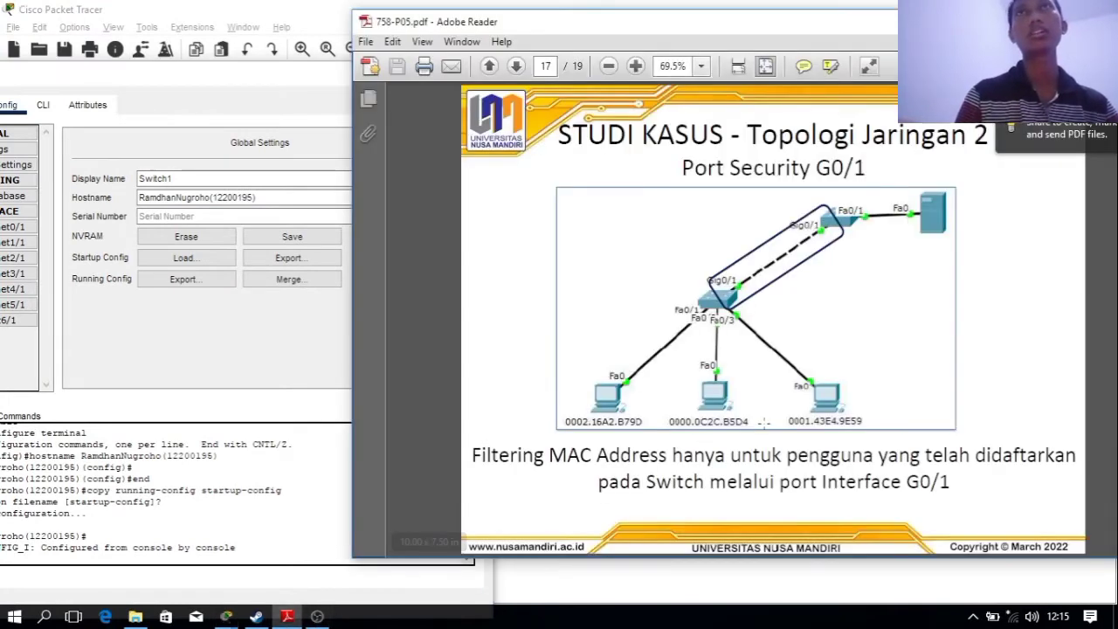
scroll(861, 417, down, 1)
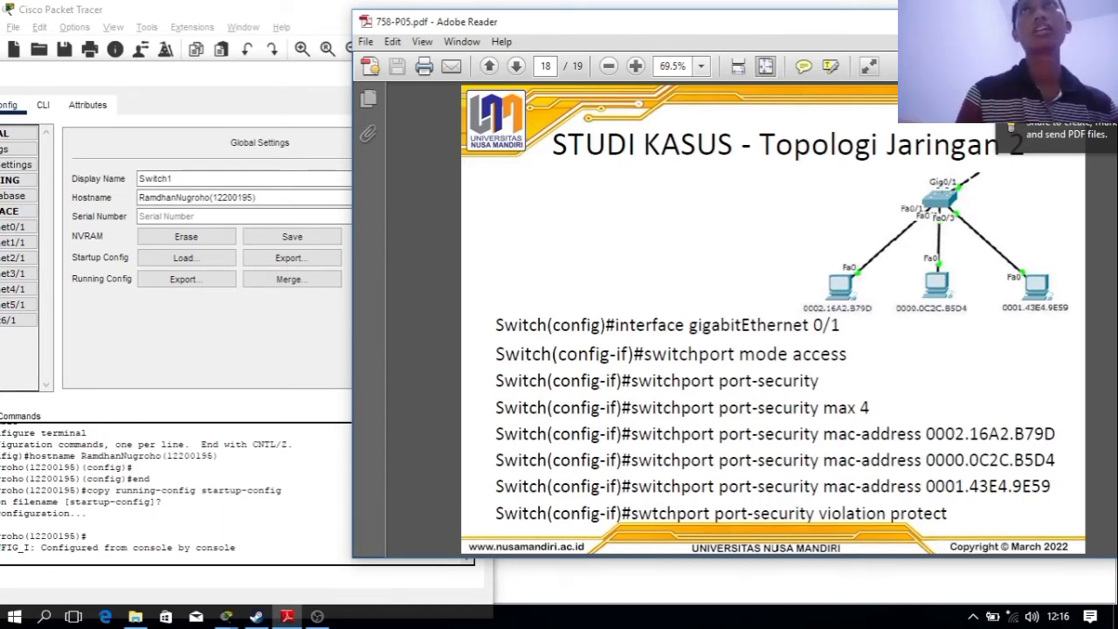
click(775, 5)
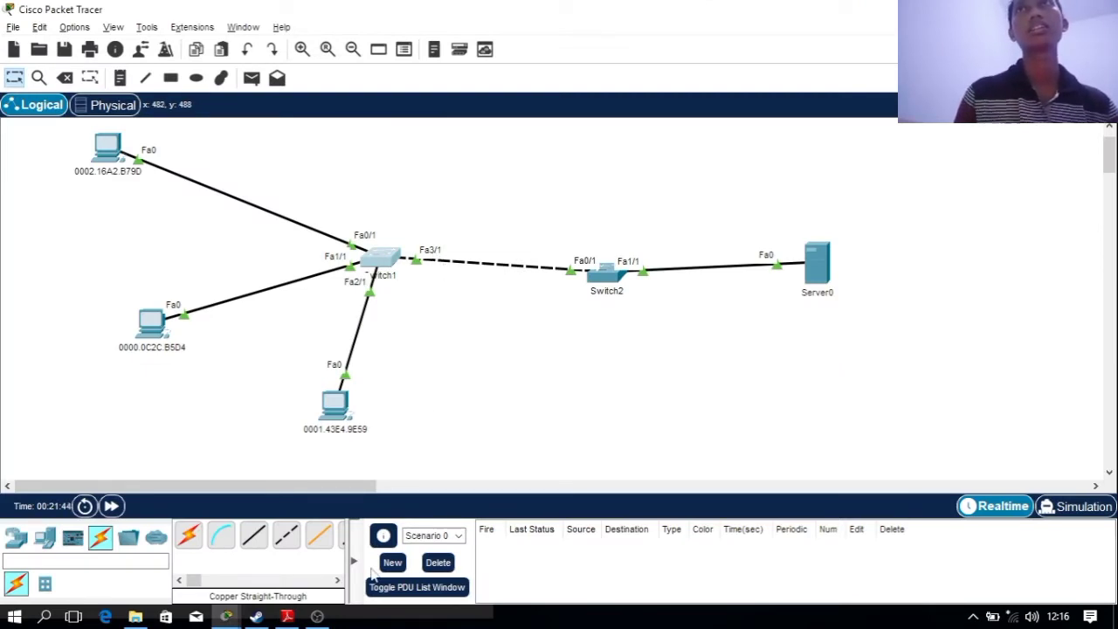
click(288, 616)
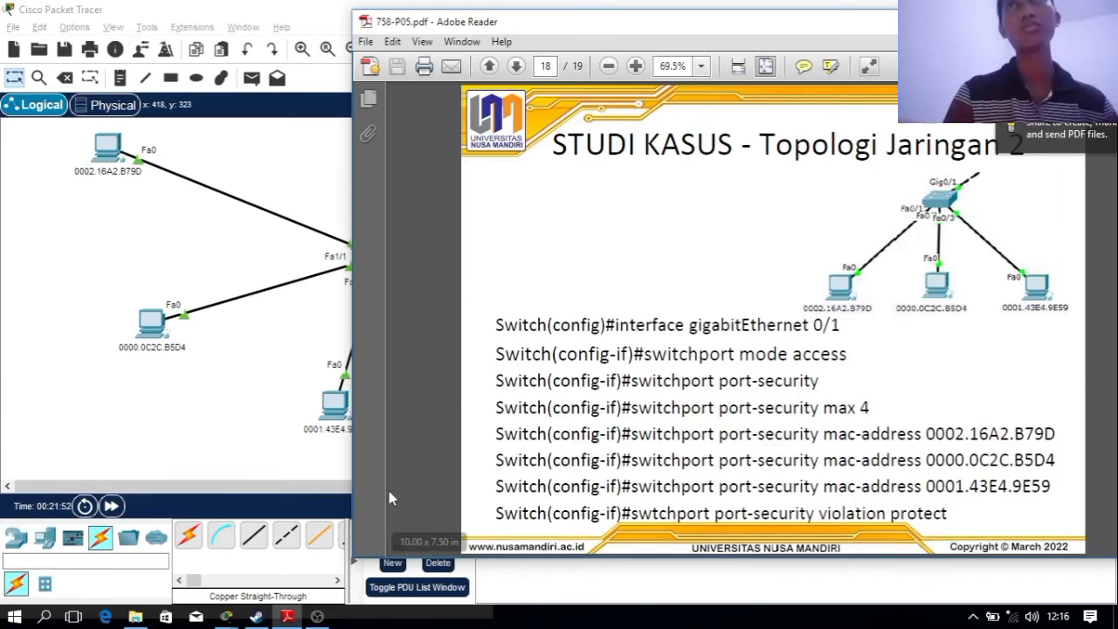
mouse_move(235, 617)
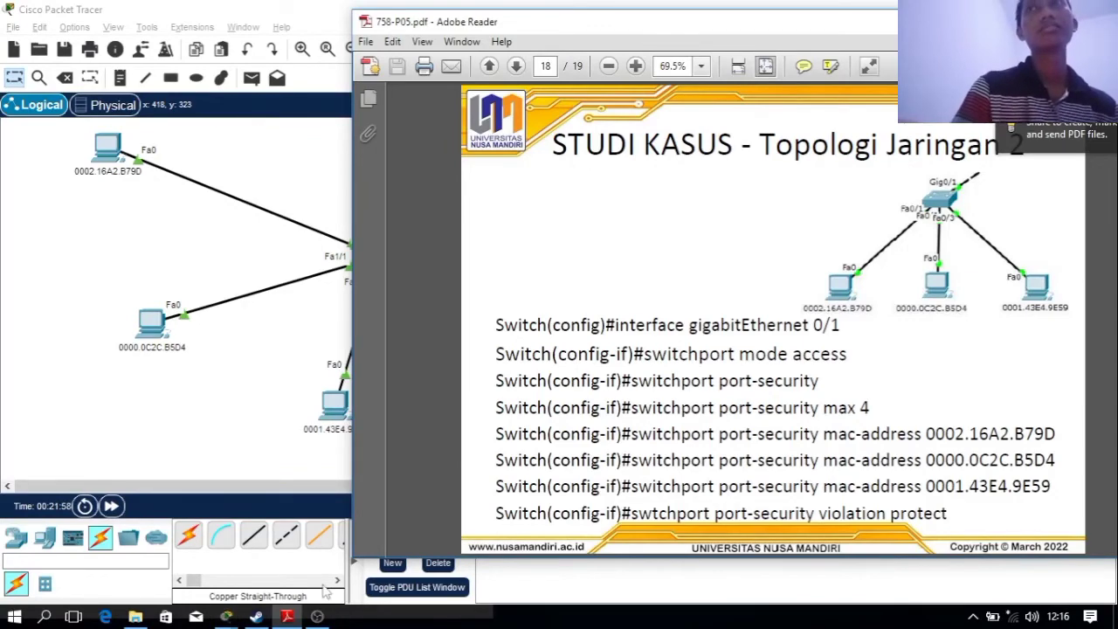
click(275, 359)
click(389, 264)
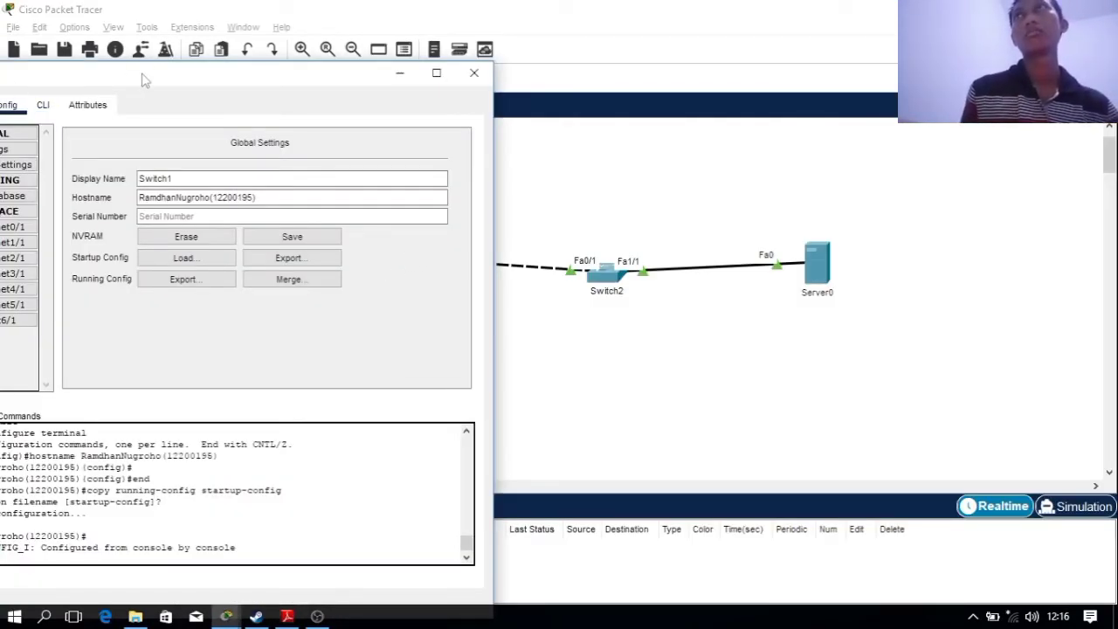
Select FastEthernet3/1 in Switch1's Config tab and switch to its CLI
drag(144, 75, 218, 67)
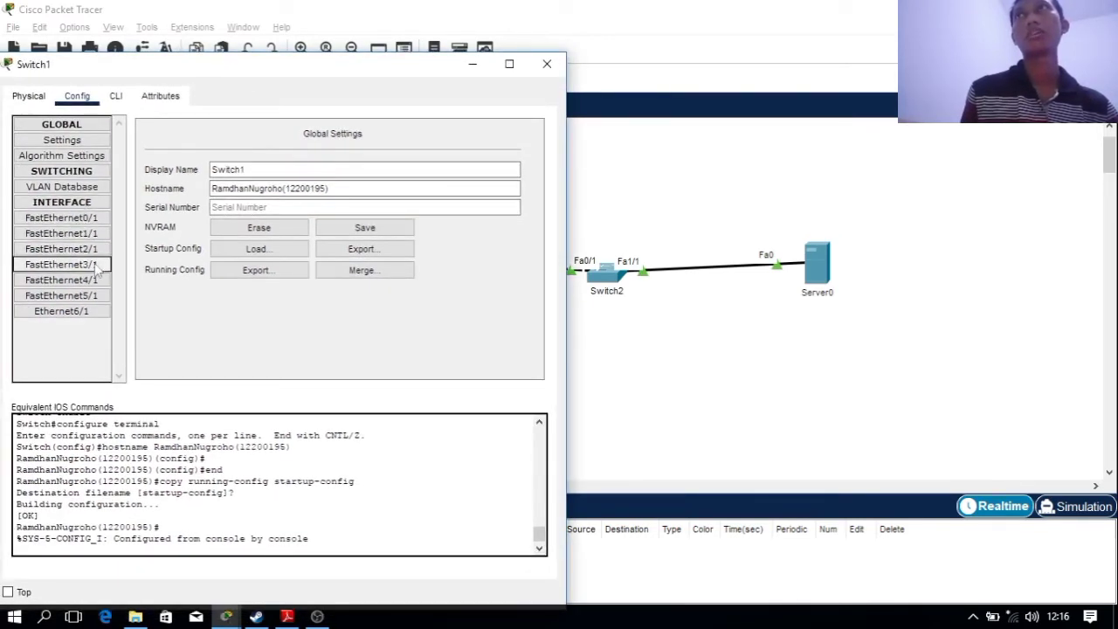
click(97, 265)
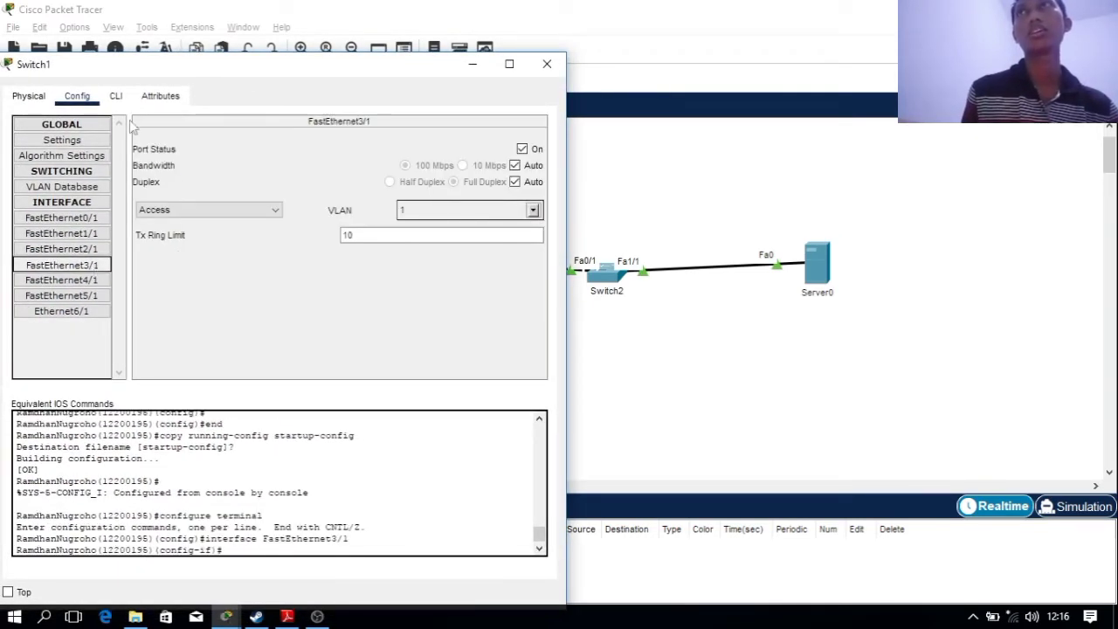
click(115, 98)
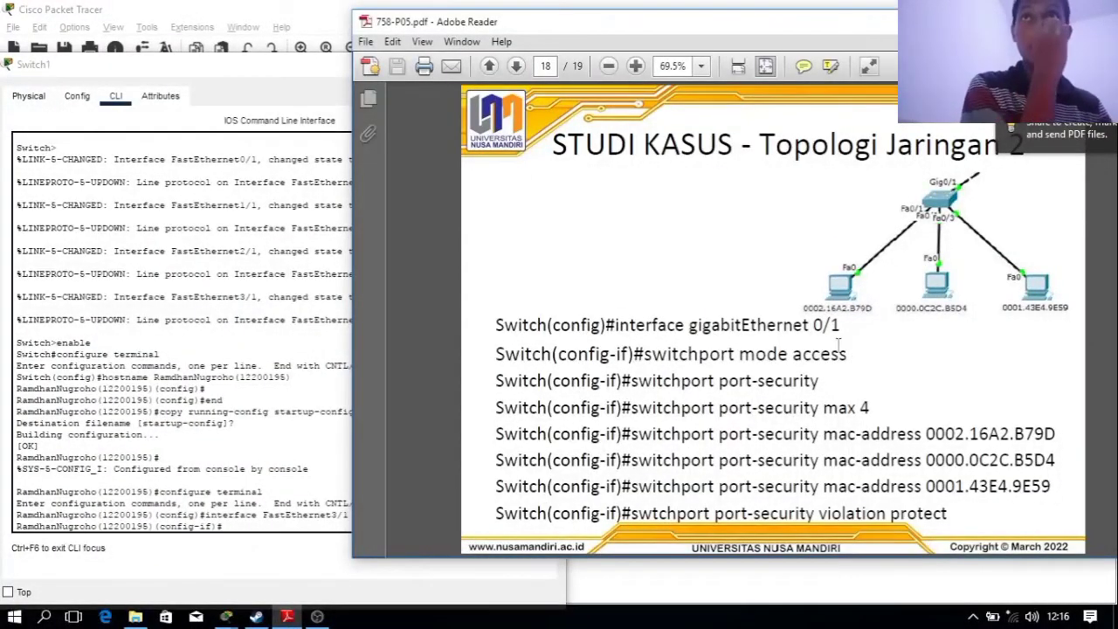
Set Fa3/1 to access mode, enable port-security with maximum 4, and begin a mac-address command
click(230, 529)
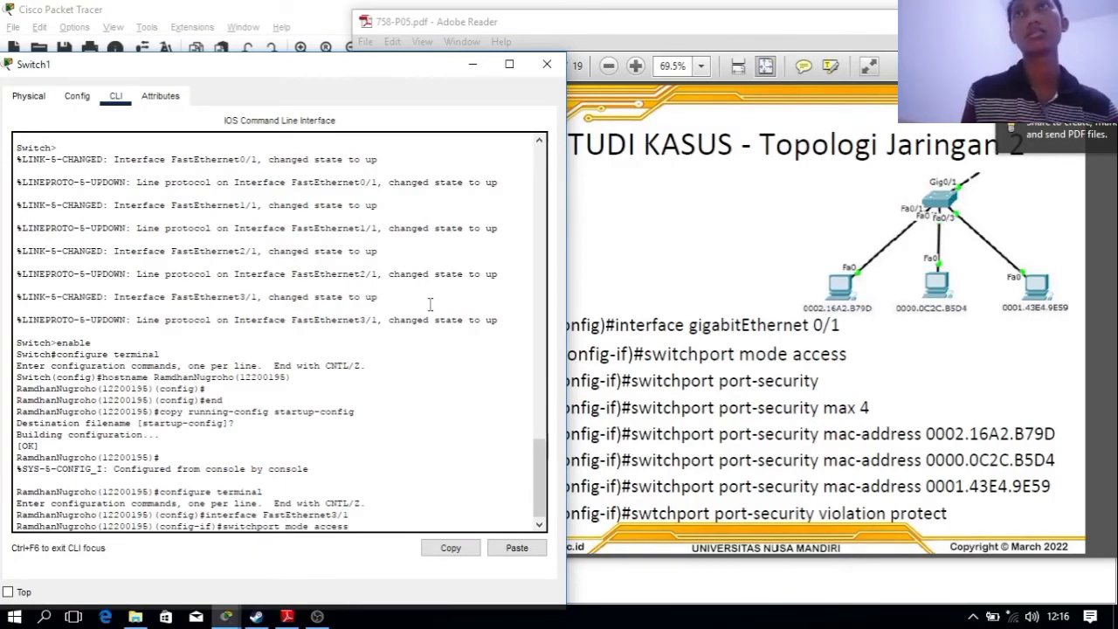
key(Return)
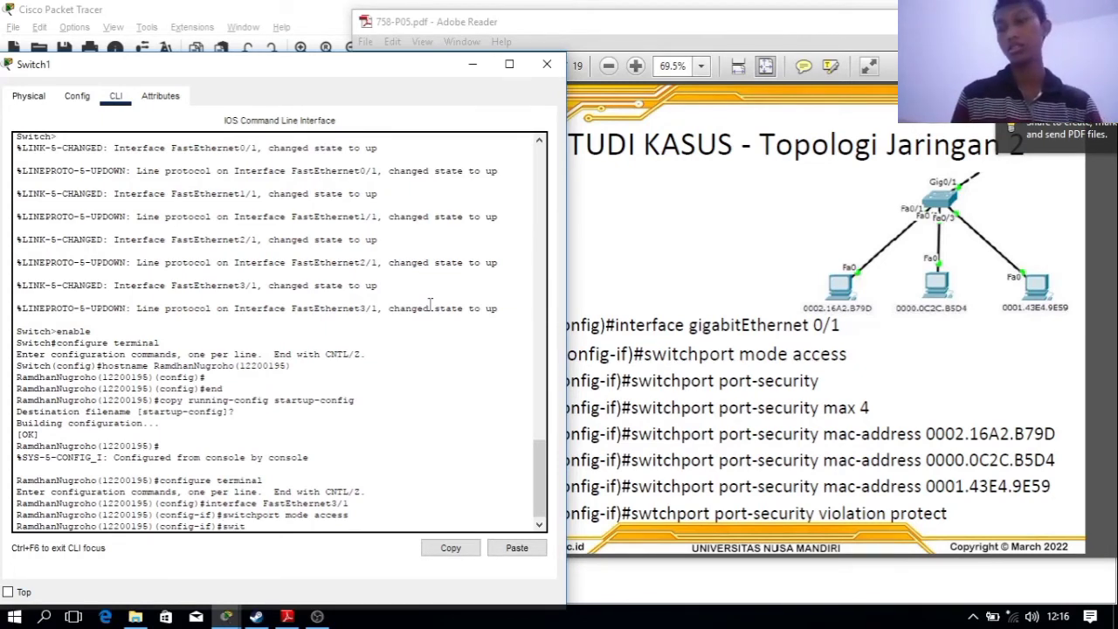
text(chport port-security)
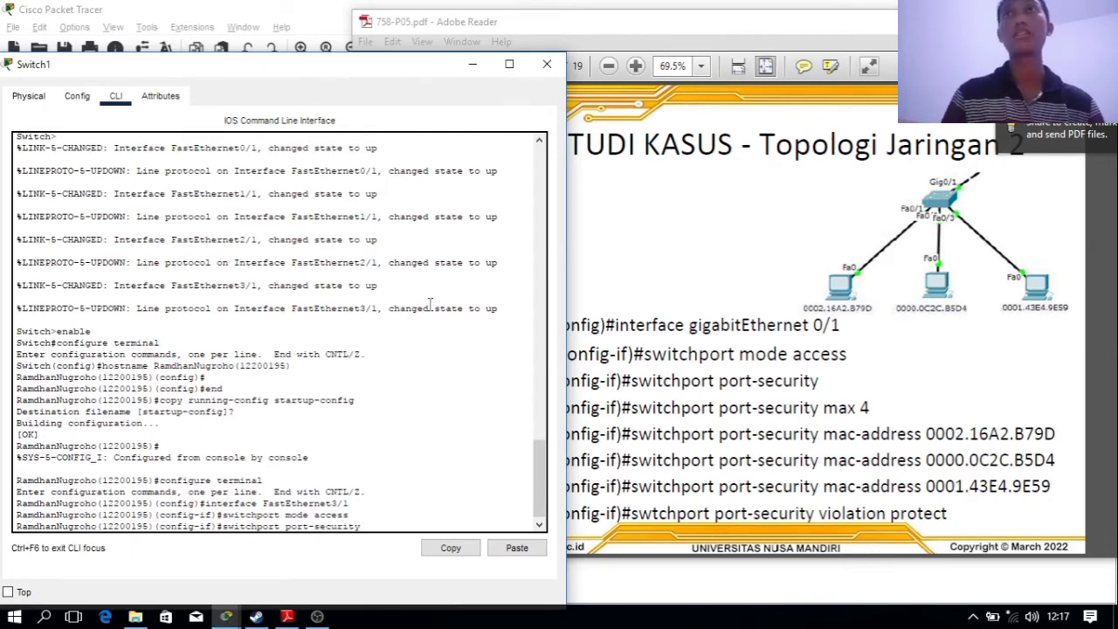
key(Return)
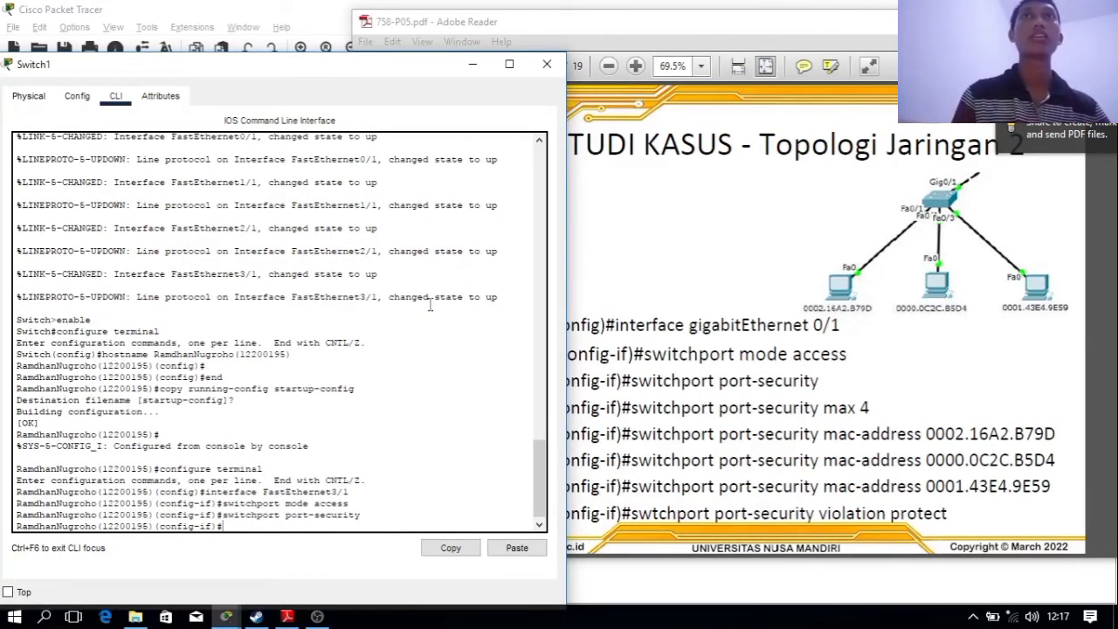
key(Up)
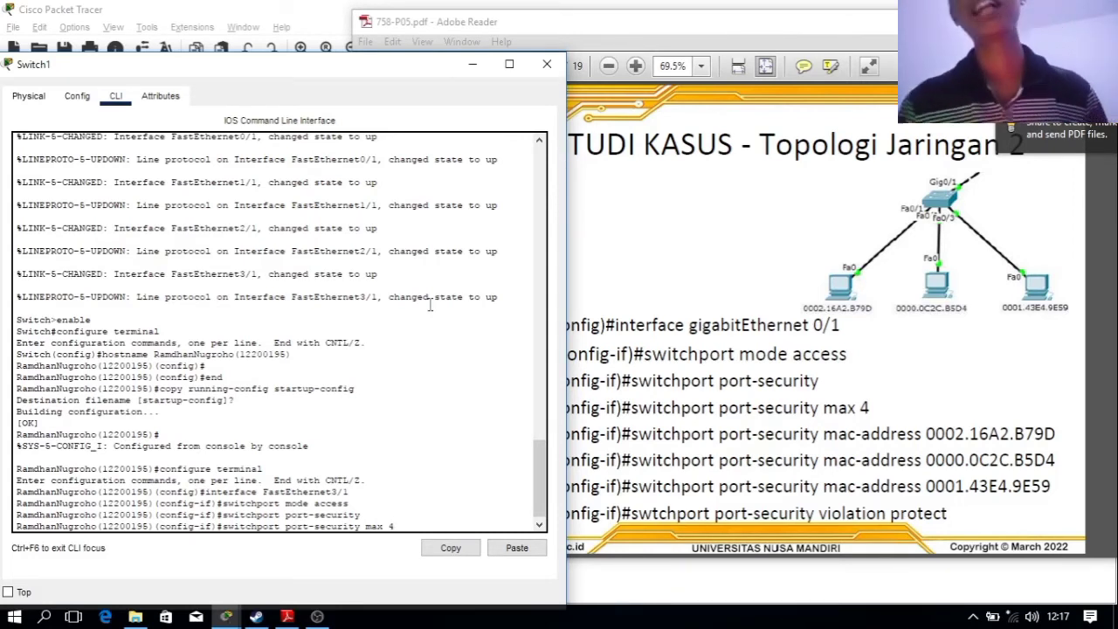
key(Return)
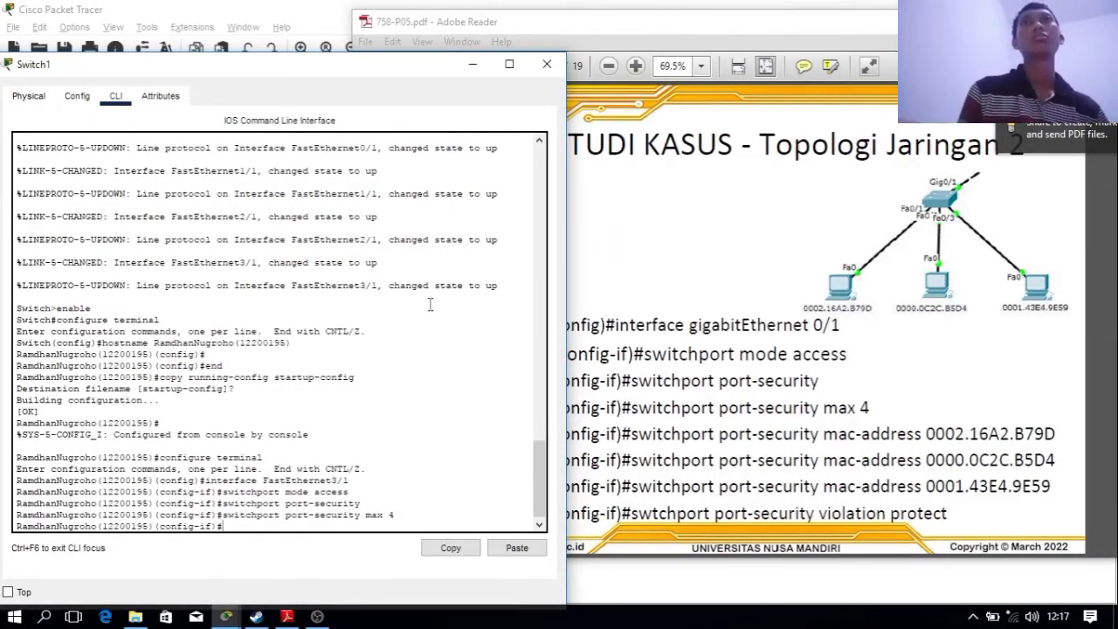
key(Up)
key(Up)
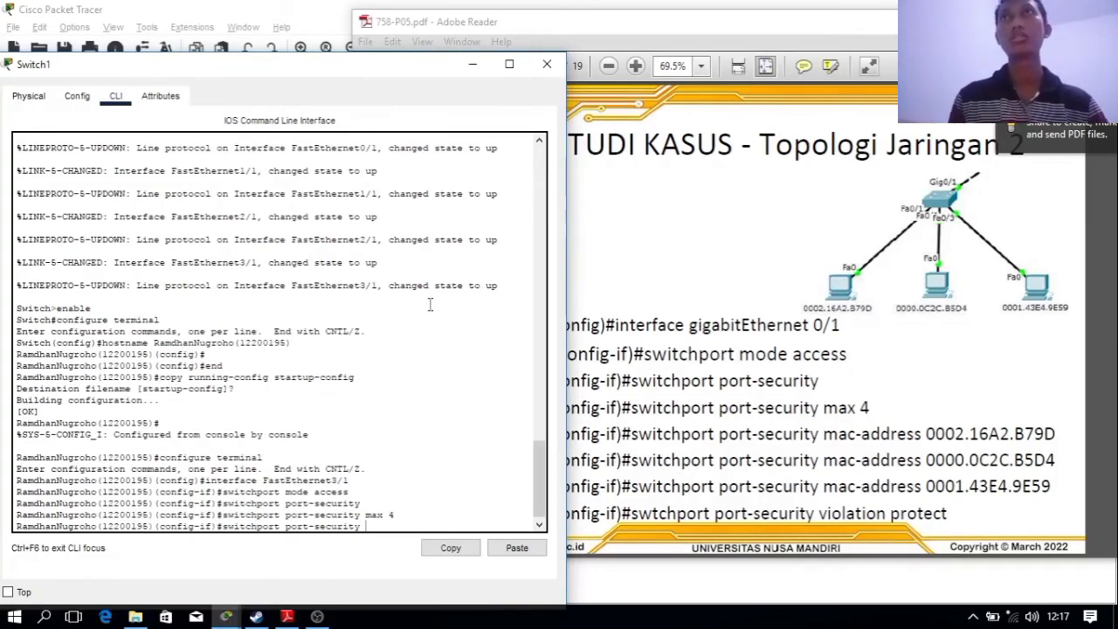
text(mac)
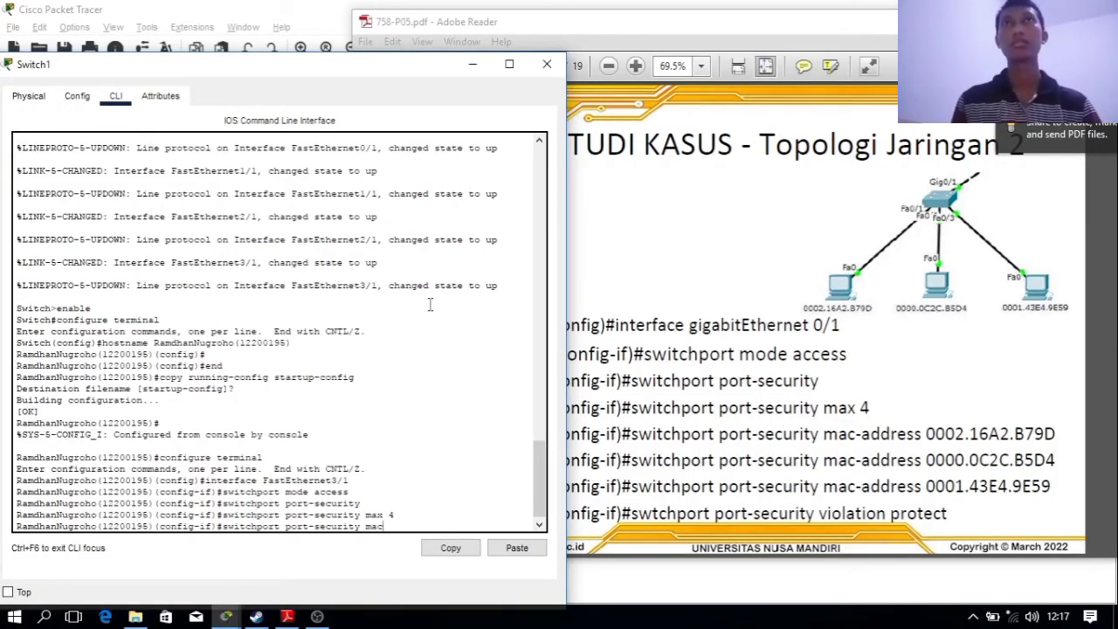
text(-addre)
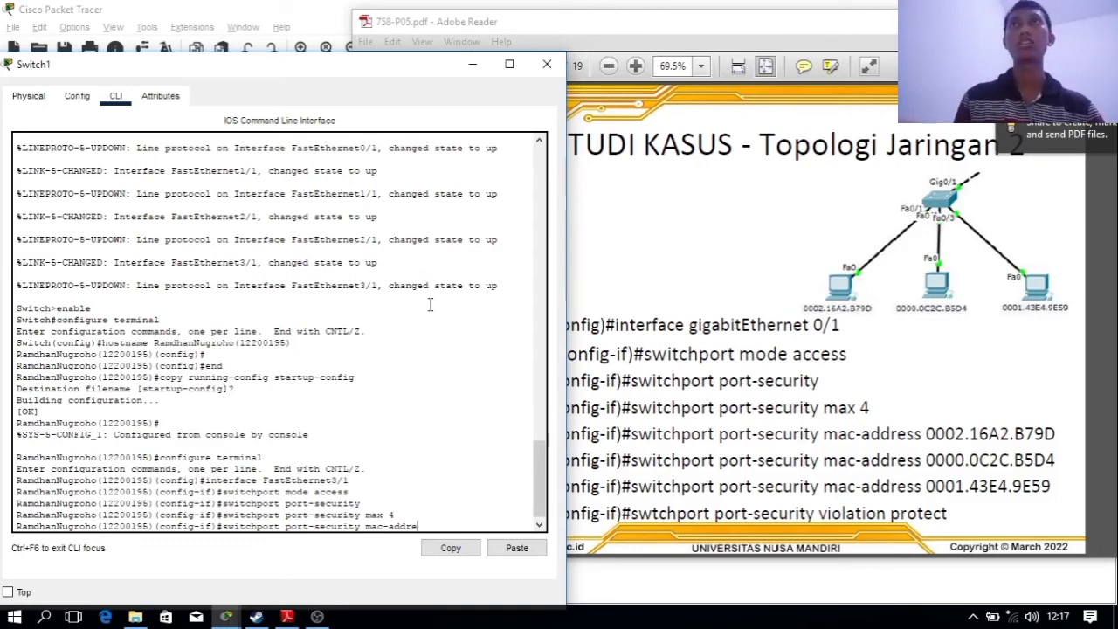
text(ss)
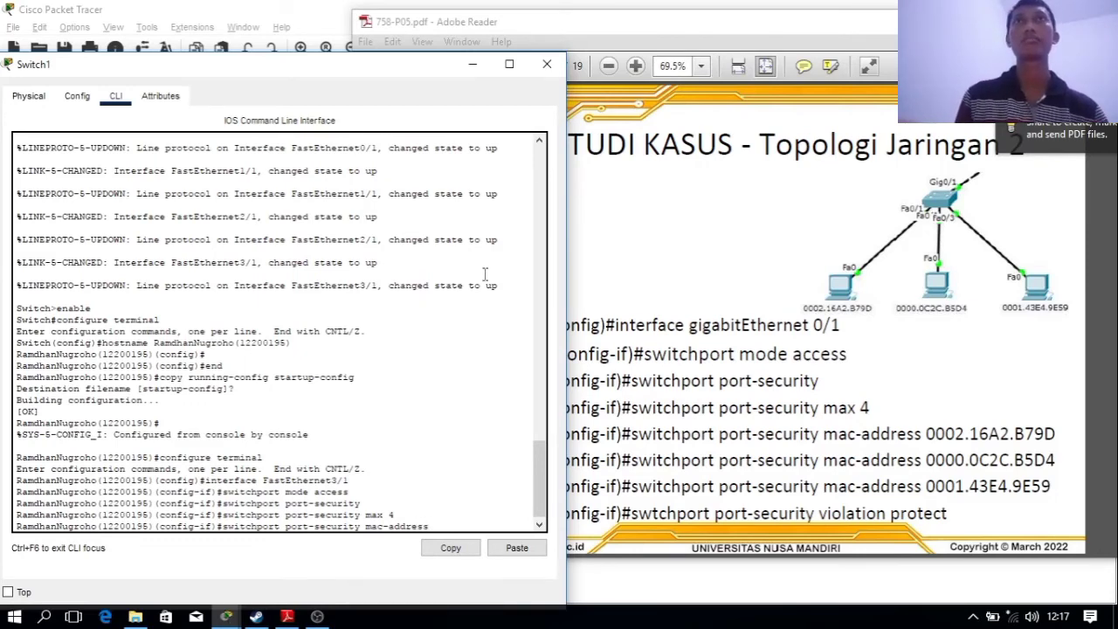
Copy 0002.16A2.B79D from the first PC's label and register it as a secure MAC
click(216, 8)
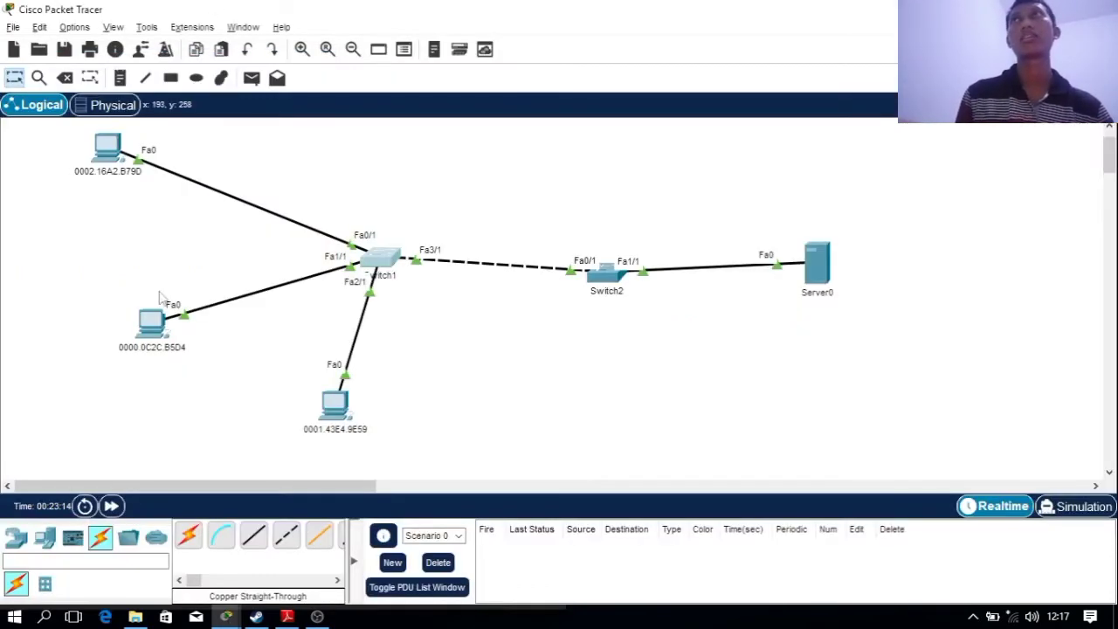
click(126, 172)
double_click(124, 173)
triple_click(166, 172)
key(ctrl+c)
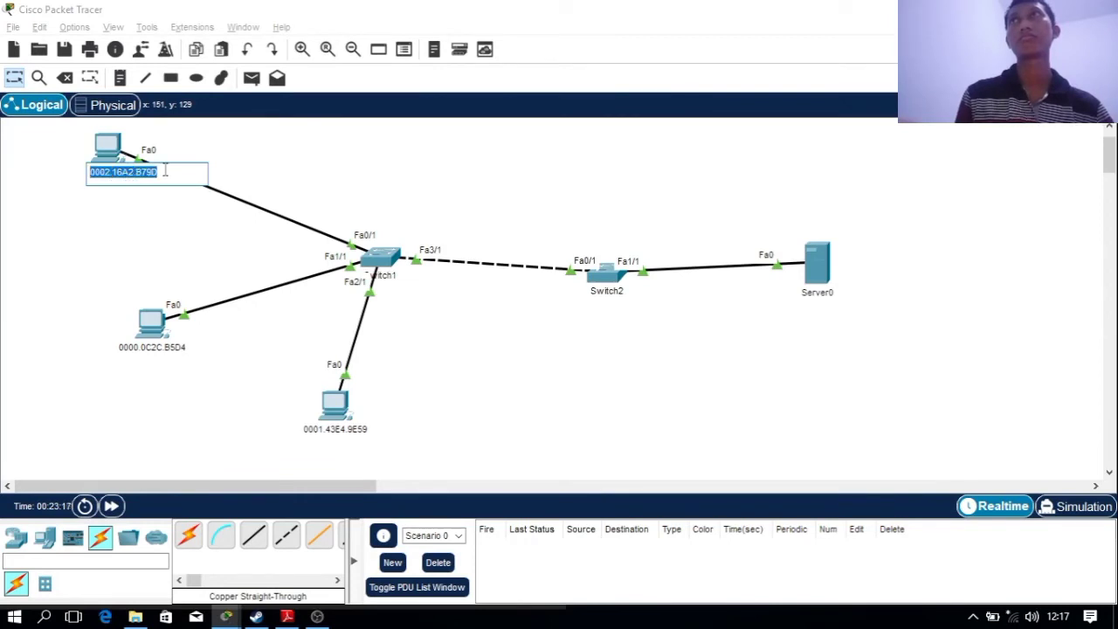
click(381, 258)
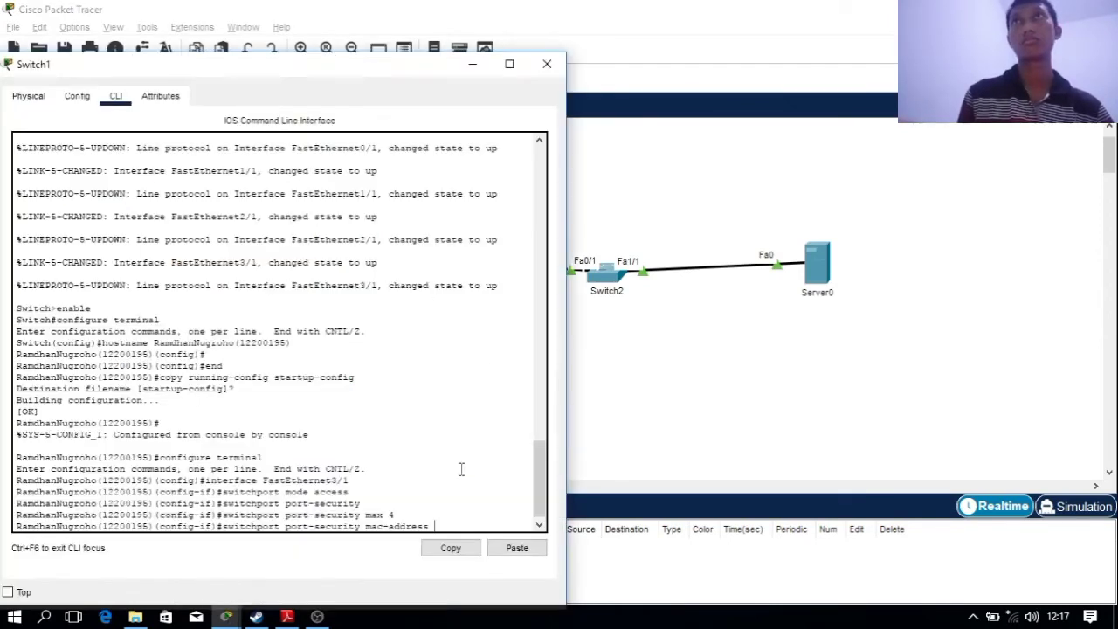
click(518, 548)
key(Return)
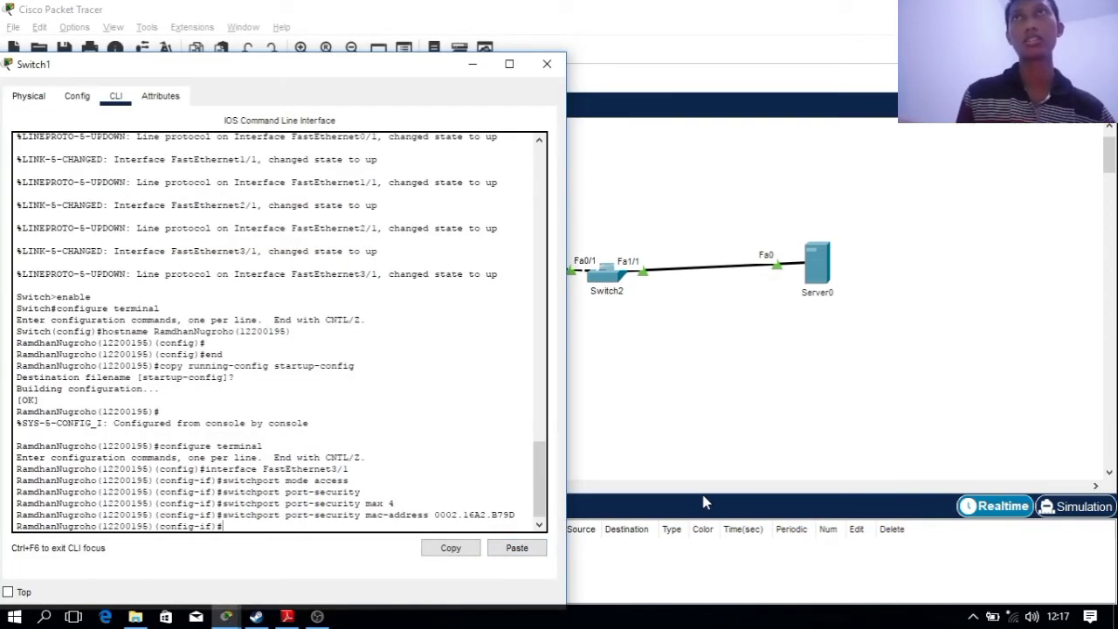
Register 0000.0C2C.B5D4, copied from the second PC's name, as a secure MAC address
key(Up)
key(BackSpace)
key(BackSpace)
key(BackSpace)
key(BackSpace)
key(BackSpace)
key(BackSpace)
key(BackSpace)
key(BackSpace)
key(BackSpace)
key(BackSpace)
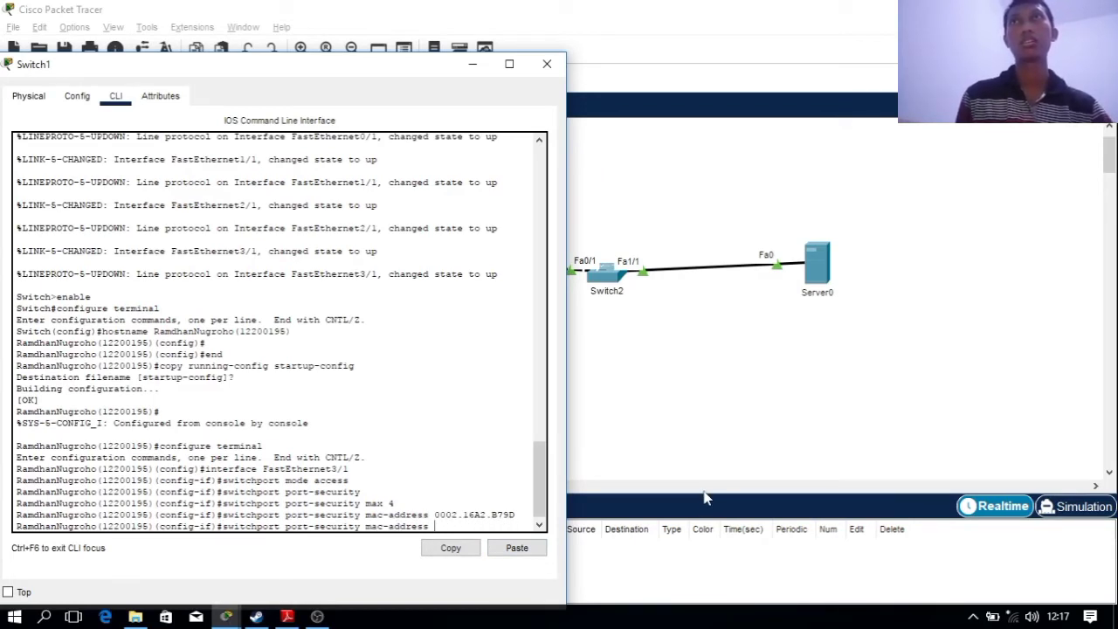
click(739, 457)
click(149, 325)
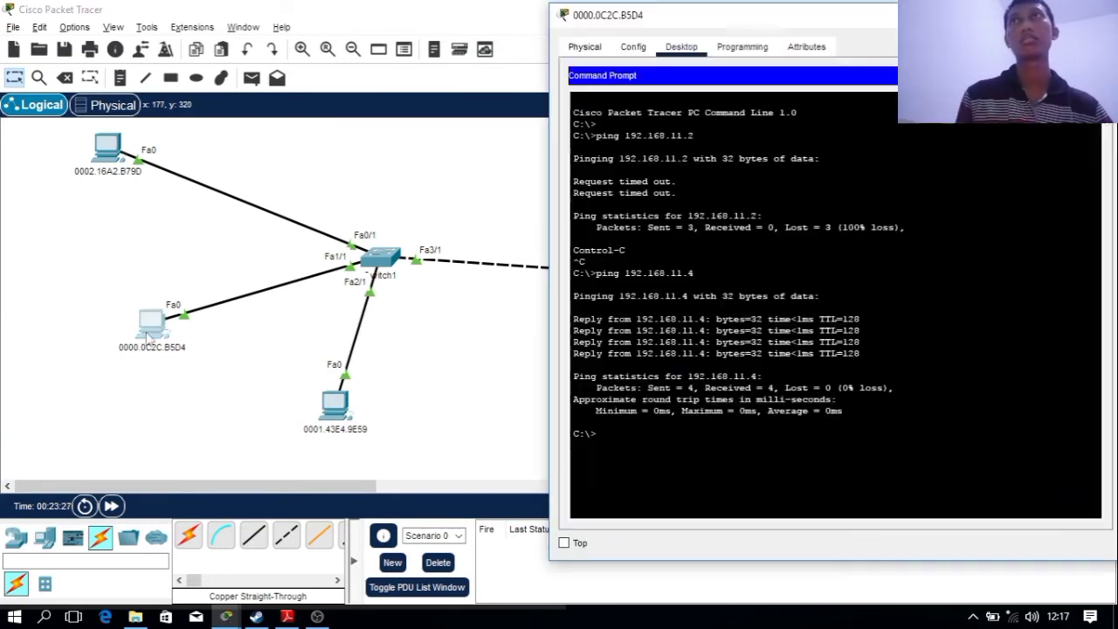
click(501, 367)
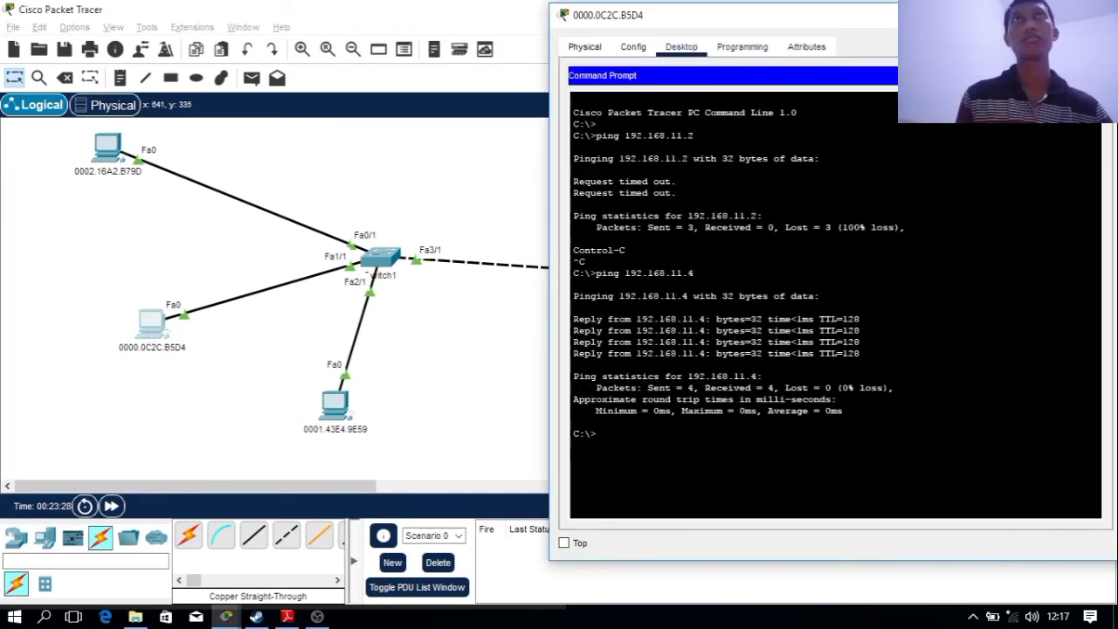
click(165, 348)
drag(230, 351, 126, 352)
key(ctrl+c)
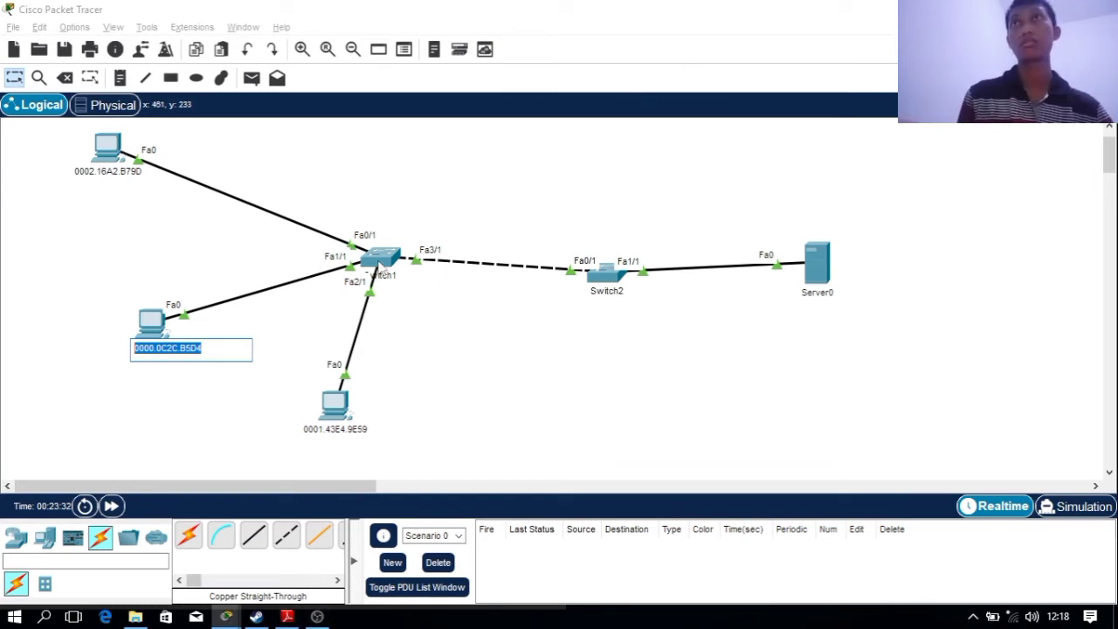
click(382, 257)
click(517, 549)
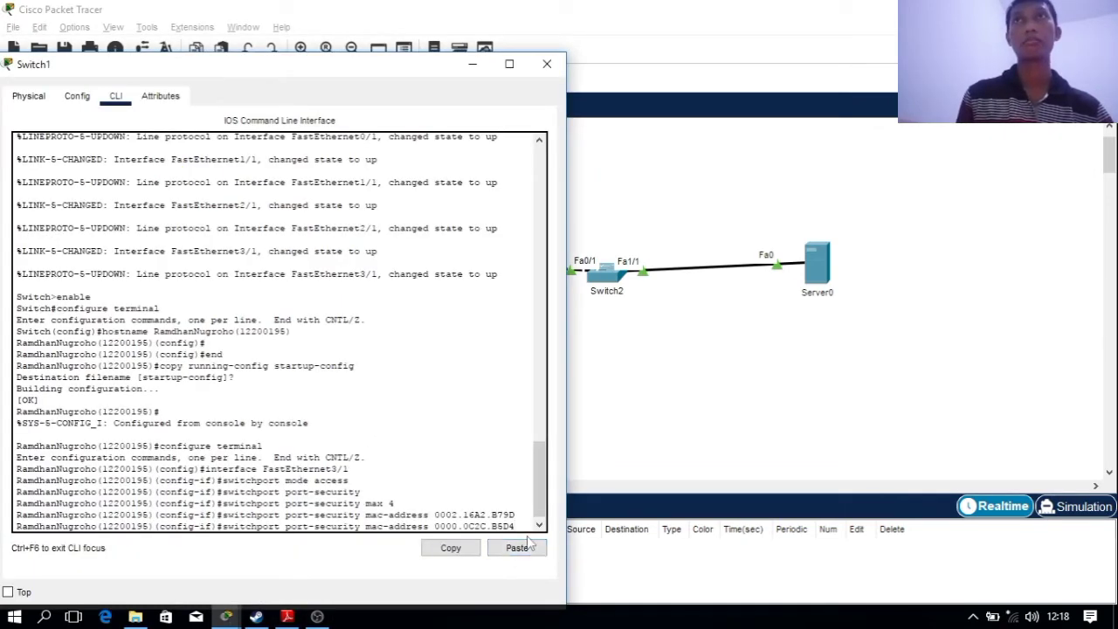
key(Return)
Register 0001.43E4.9E59, copied from the third PC's display name, as a secure MAC address
click(740, 409)
click(337, 415)
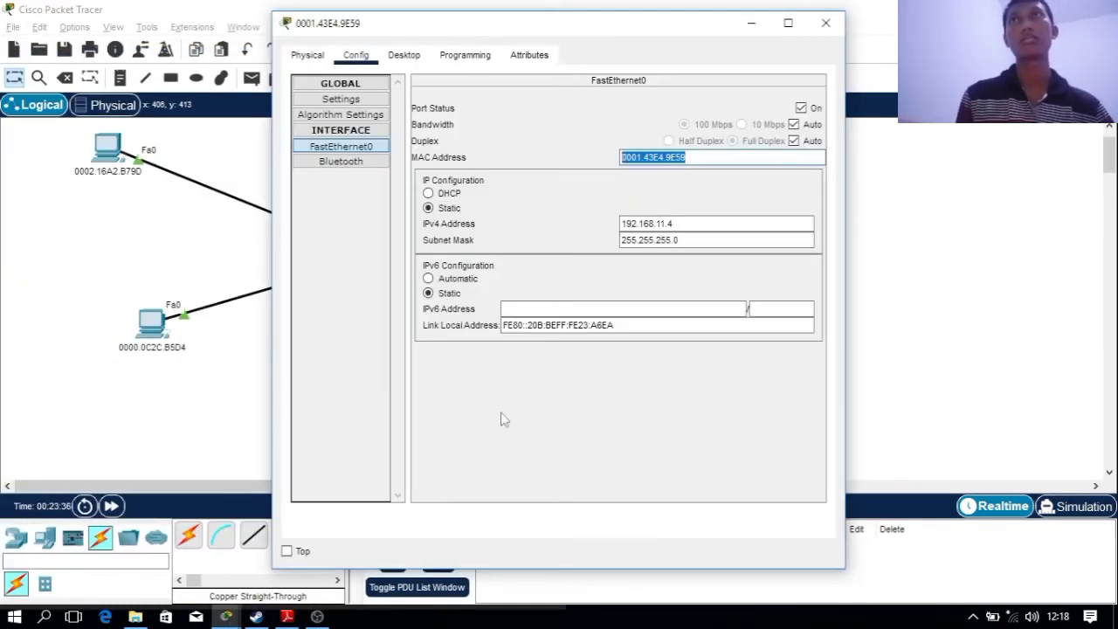
click(848, 13)
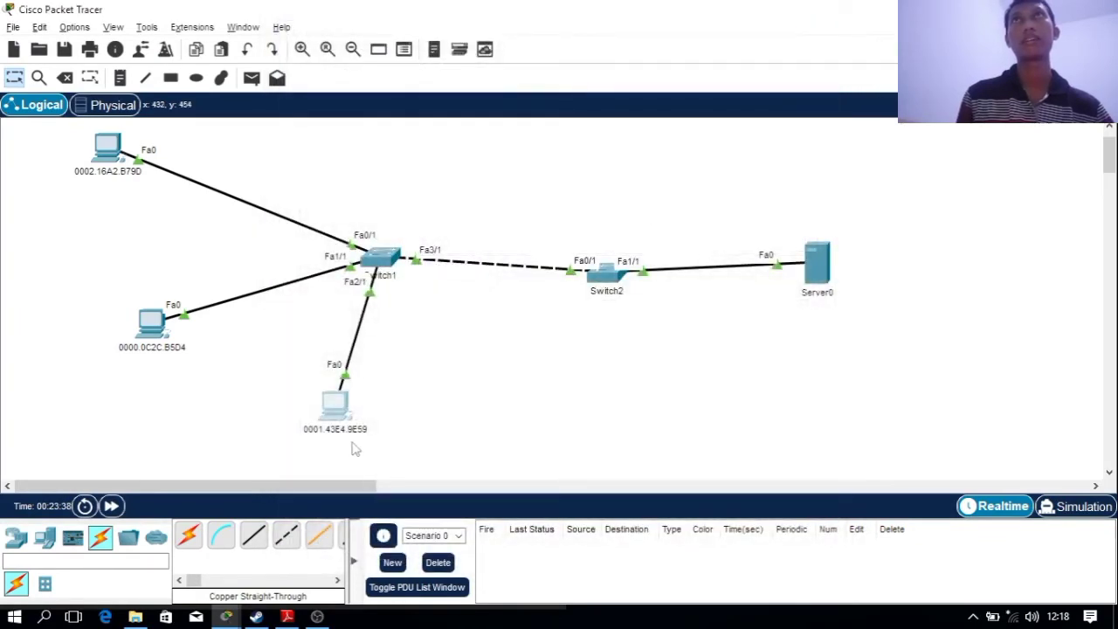
click(338, 410)
click(577, 133)
double_click(576, 137)
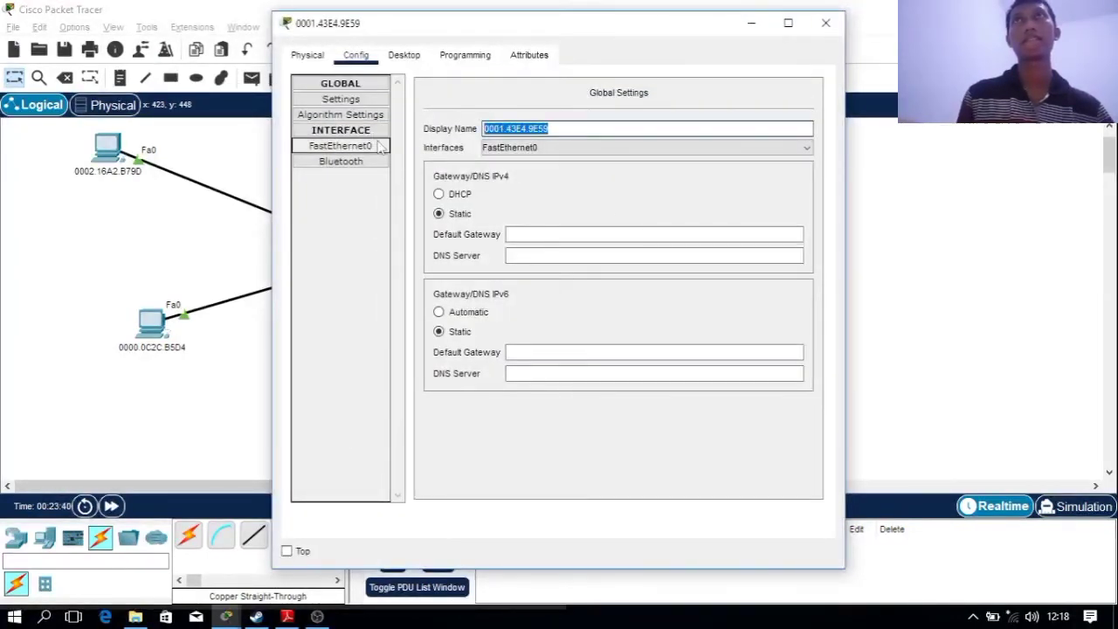
click(959, 382)
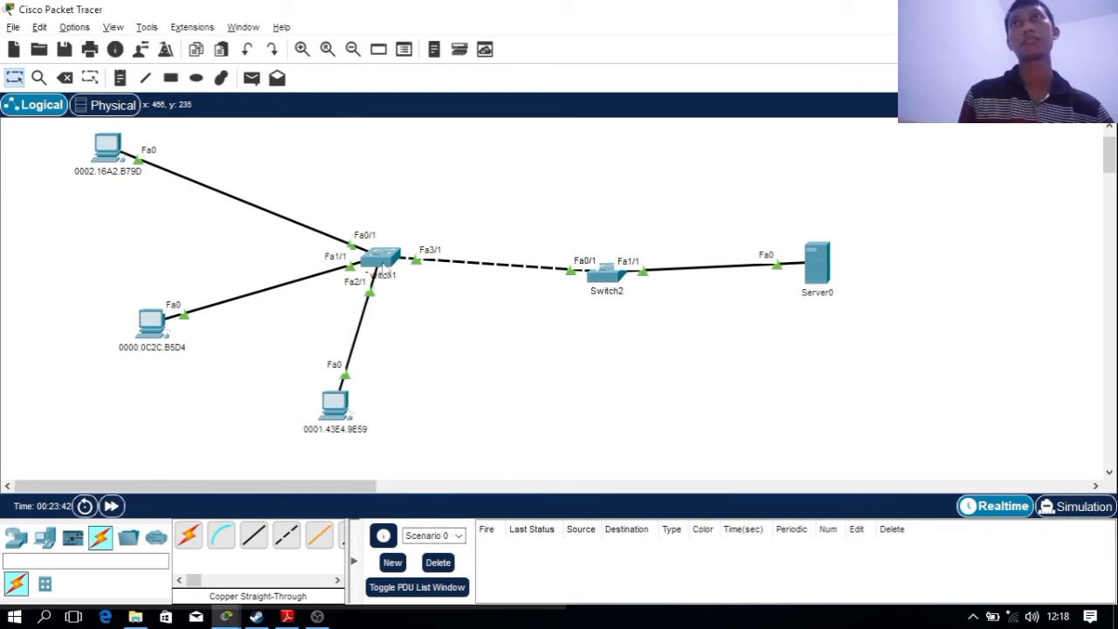
click(383, 262)
key(Up)
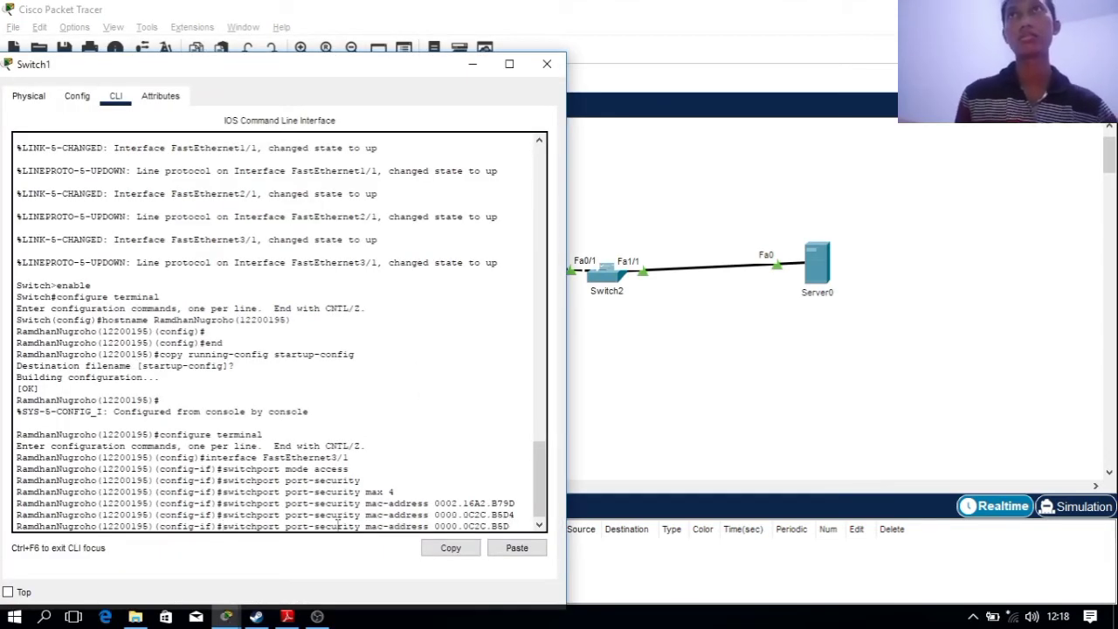
key(BackSpace)
key(BackSpace)
key(BackSpace)
key(BackSpace)
key(BackSpace)
key(BackSpace)
key(BackSpace)
key(BackSpace)
key(BackSpace)
key(BackSpace)
key(BackSpace)
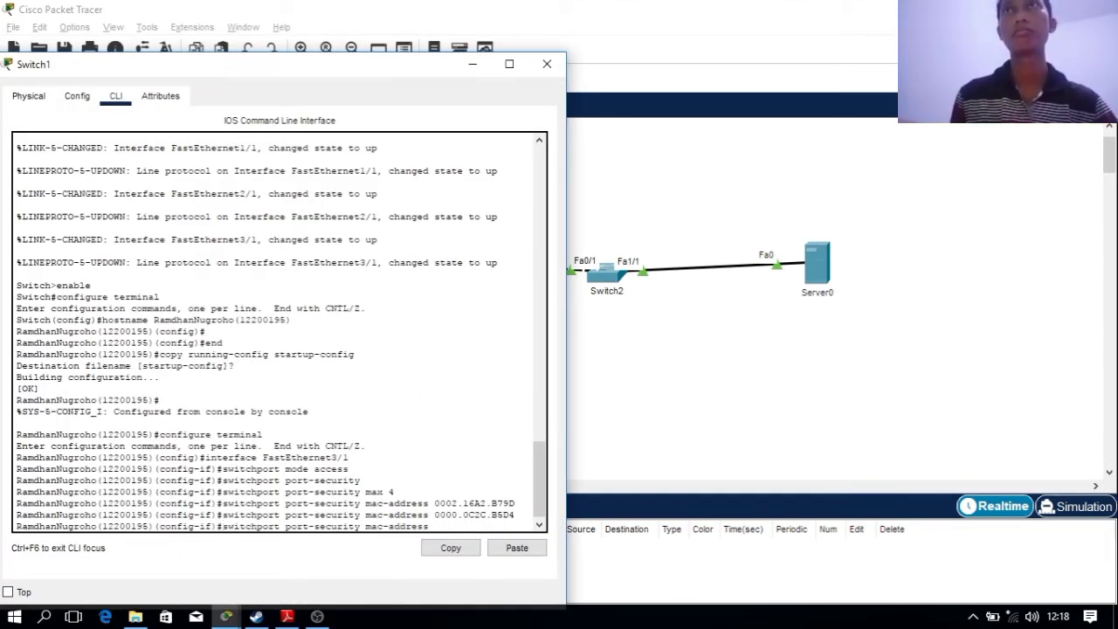
click(516, 548)
key(Return)
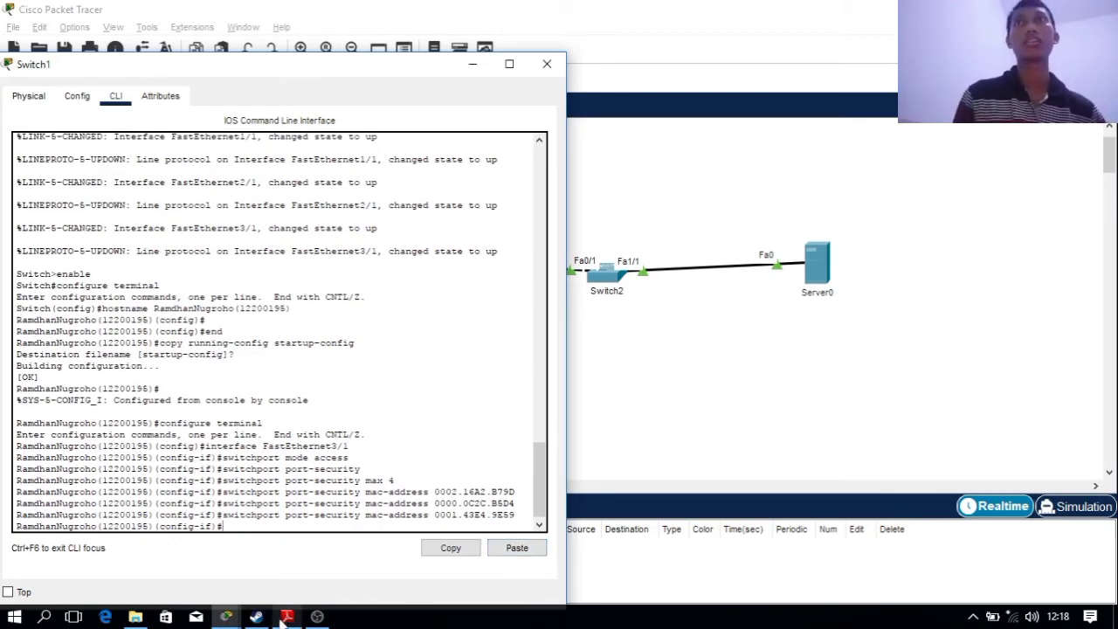
Apply switchport port-security violation protect on Fa3/1 after checking the PDF
click(286, 616)
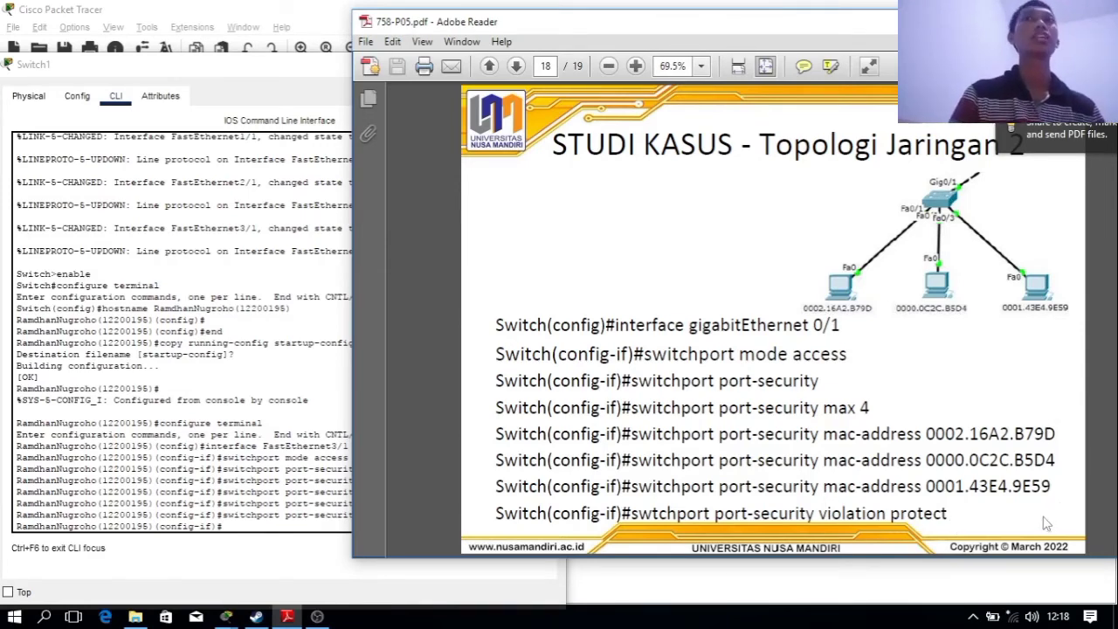
click(320, 514)
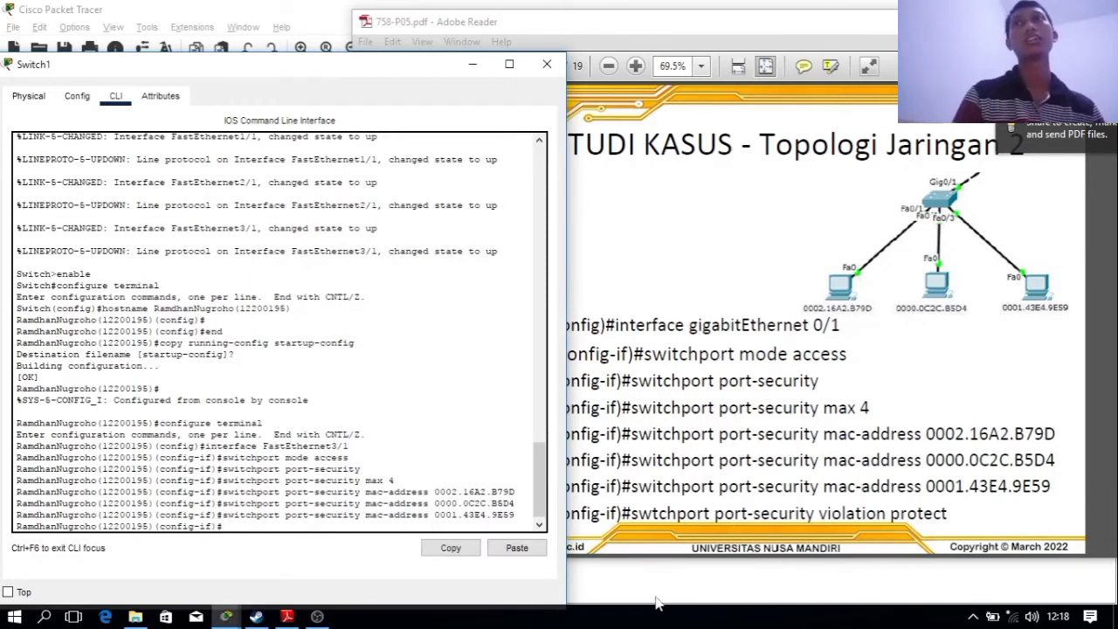
key(Up)
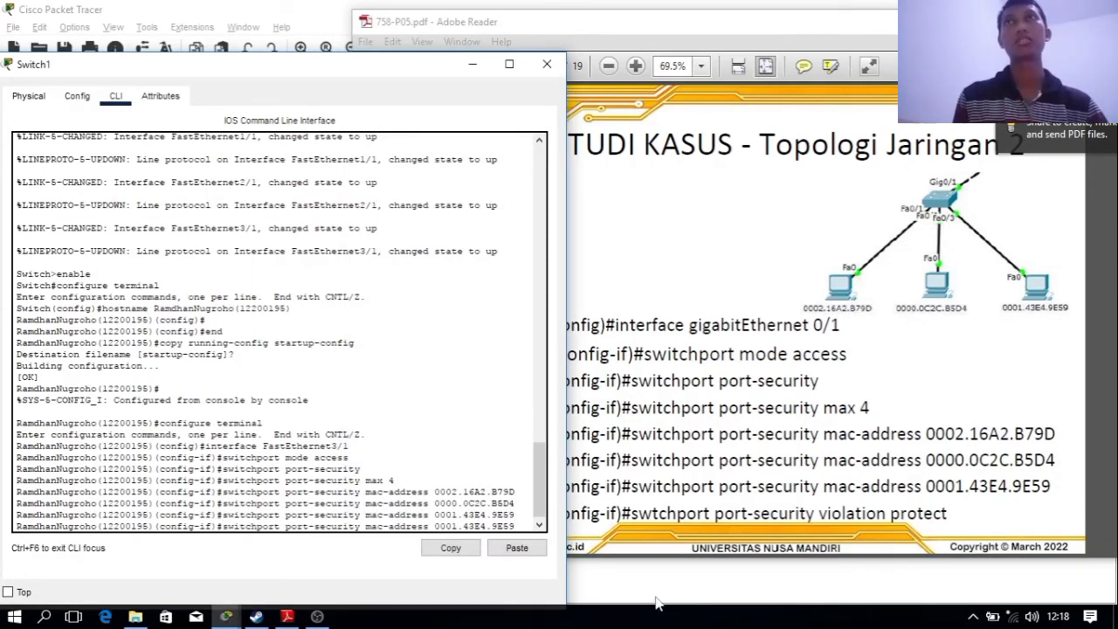
key(Up)
key(Up)
key(Up)
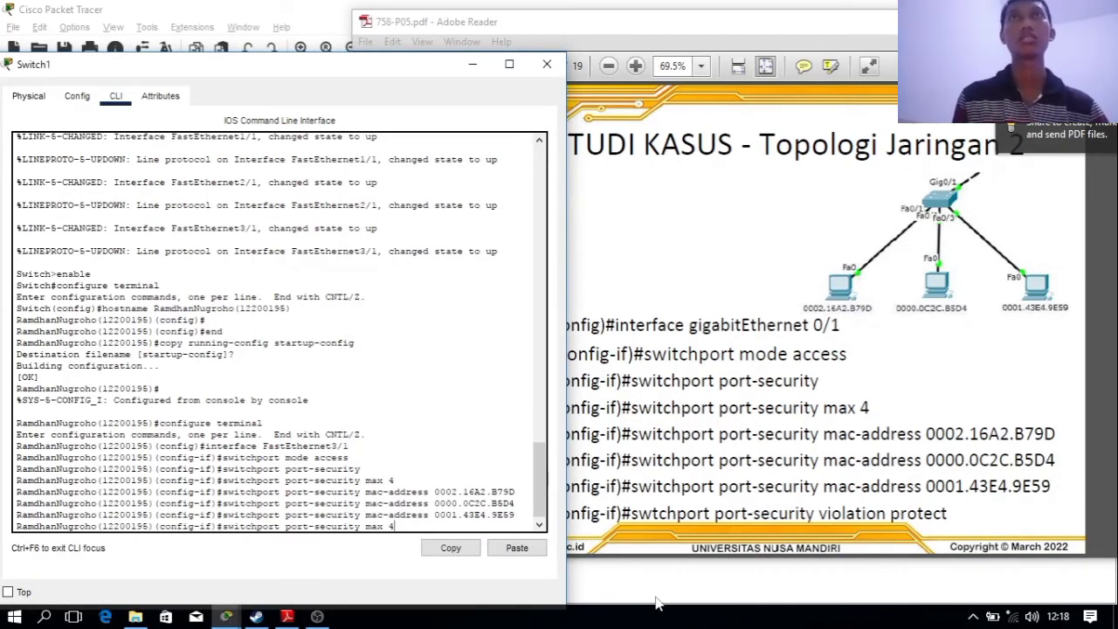
key(Up)
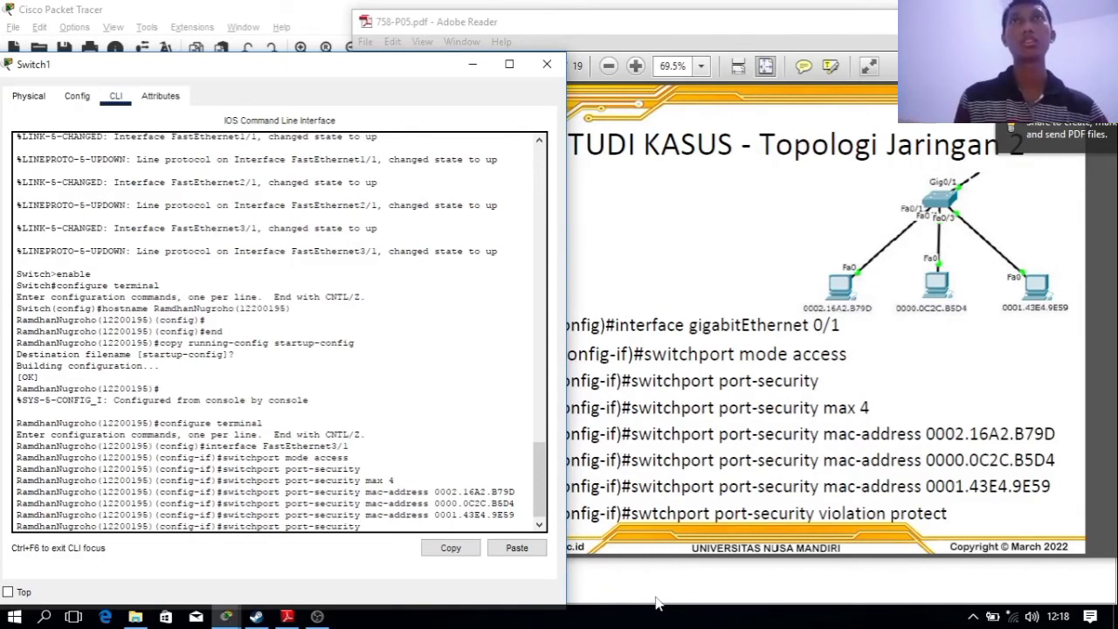
text(viol)
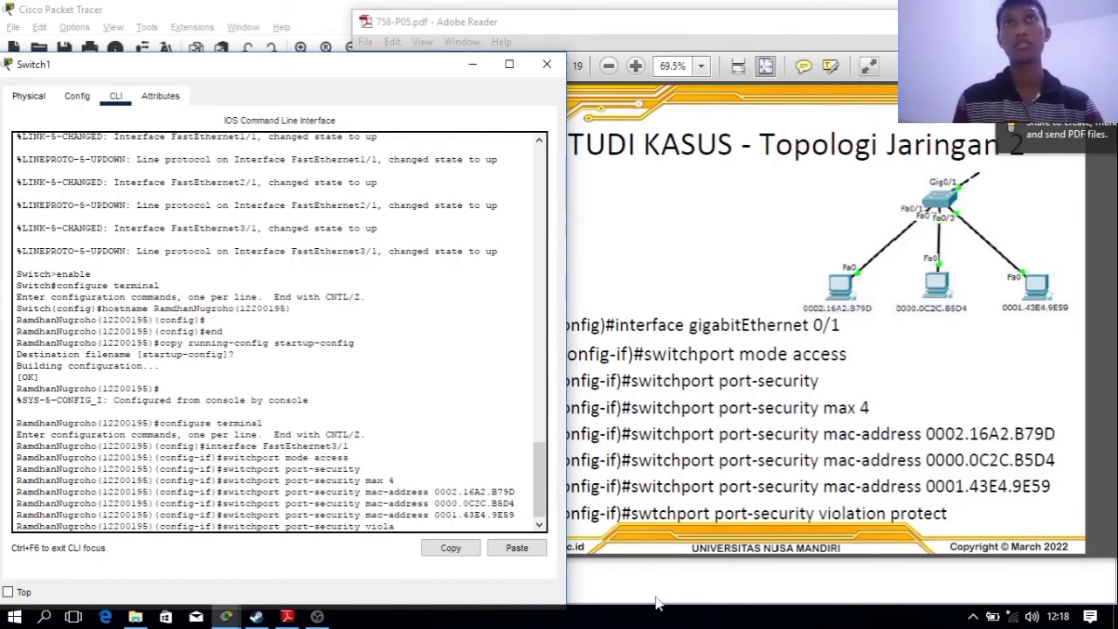
text(ation)
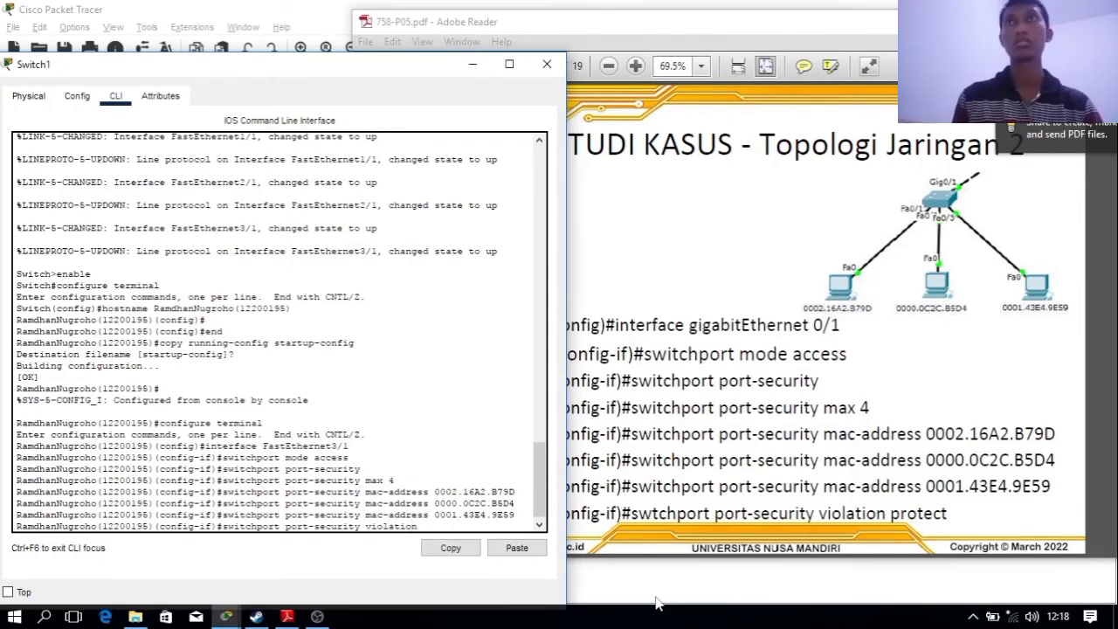
text( protect)
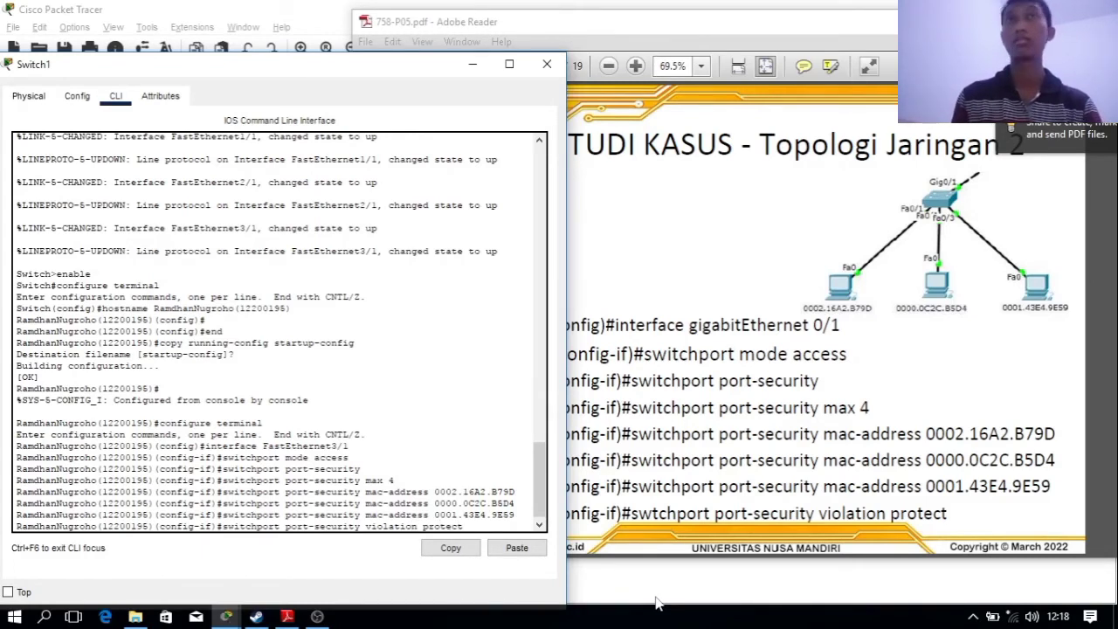
key(Return)
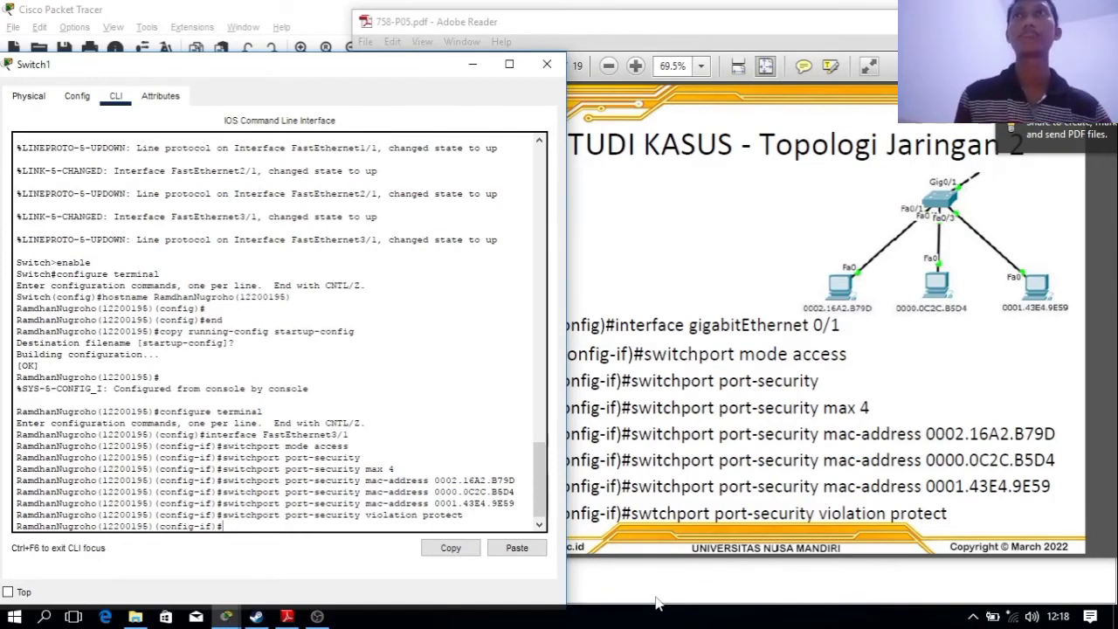
Leave config mode and run sh mac-address-table on Switch1, showing four Fa3/1 entries
click(830, 483)
scroll(813, 472, down, 2)
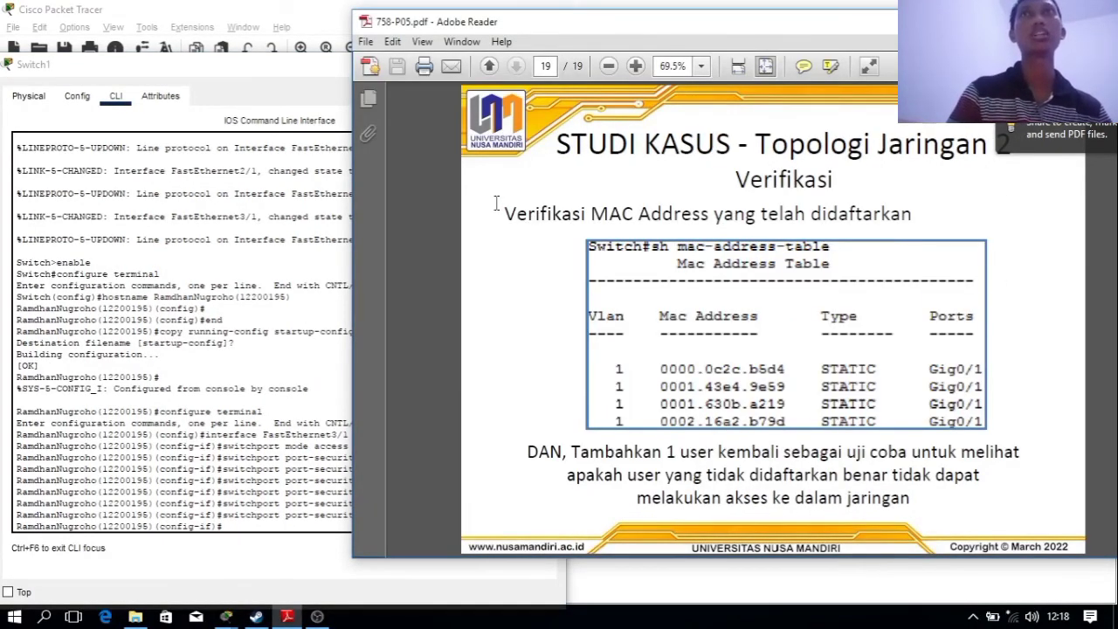
click(972, 417)
click(924, 418)
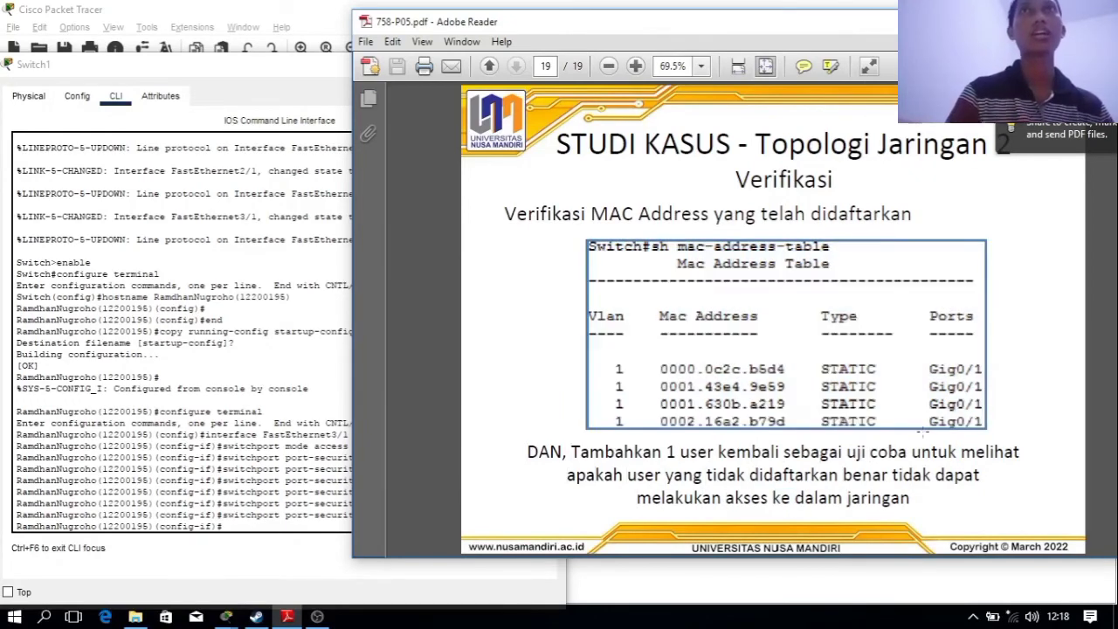
click(247, 524)
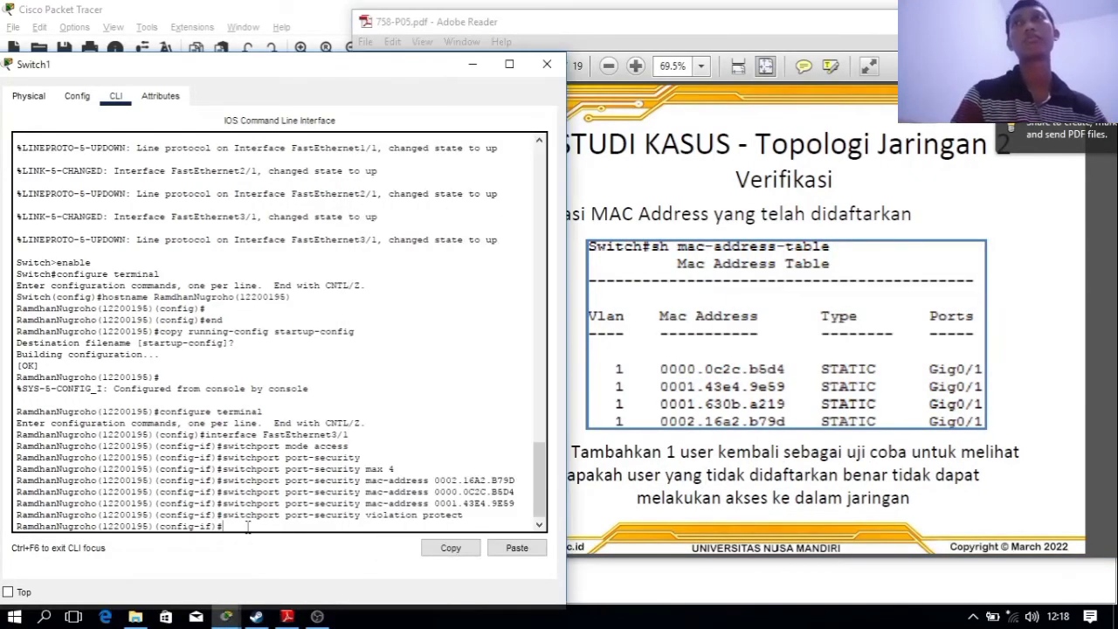
key(Return)
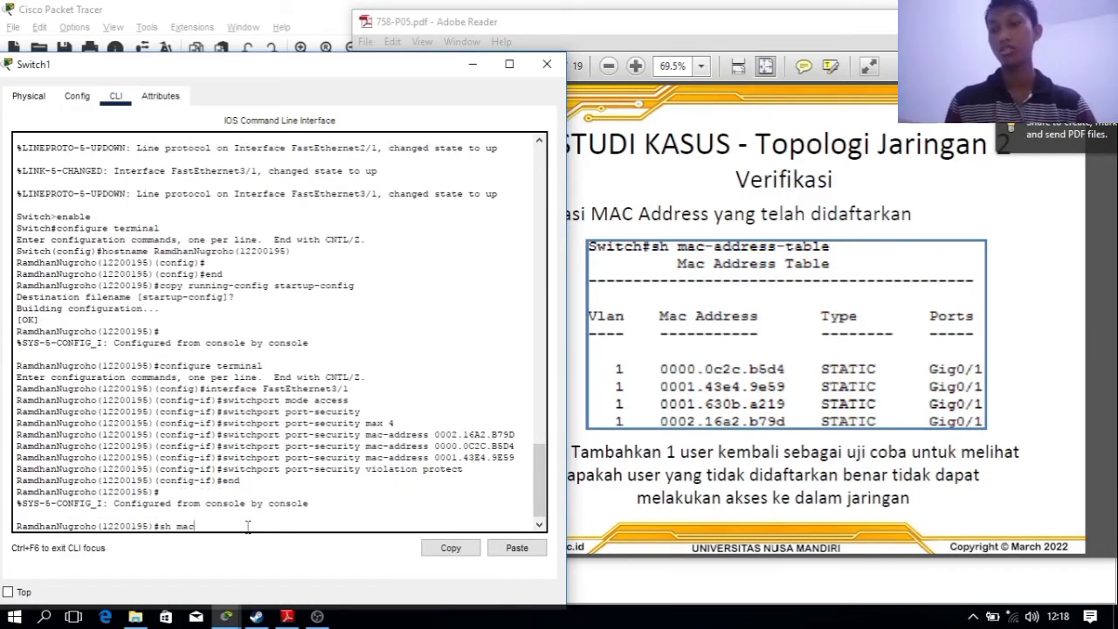
text(sh mac-add)
key(Tab)
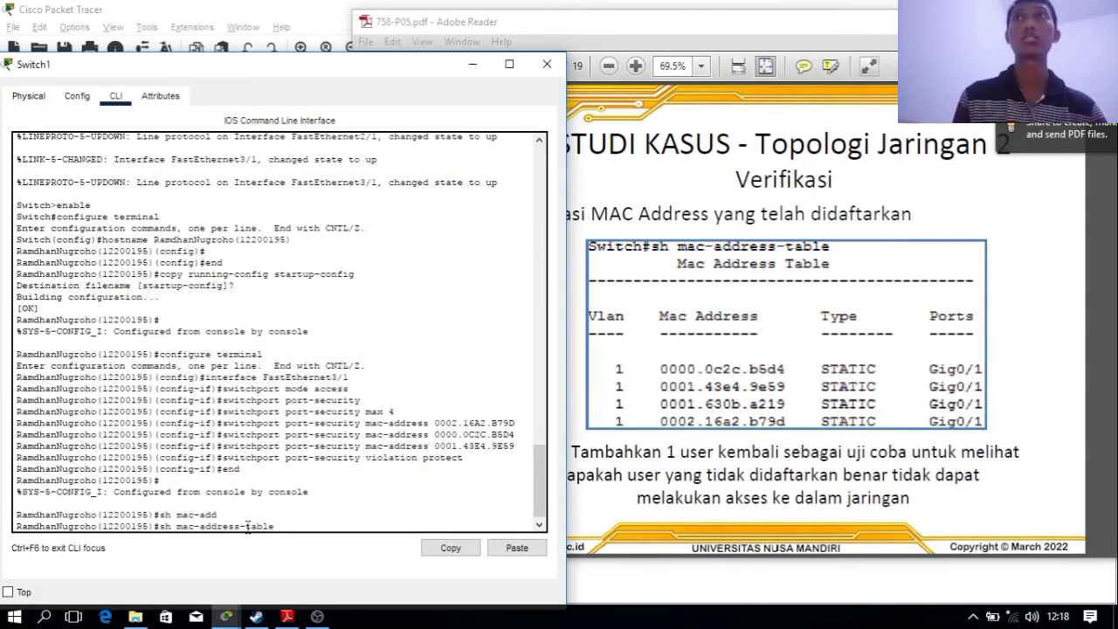
key(Return)
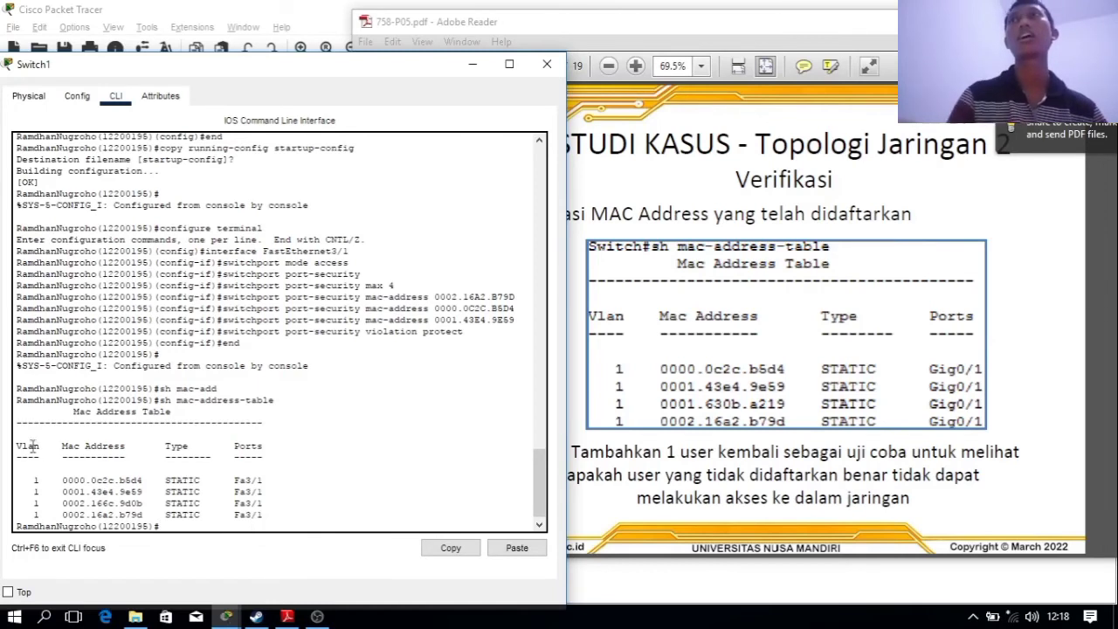
drag(17, 478, 283, 515)
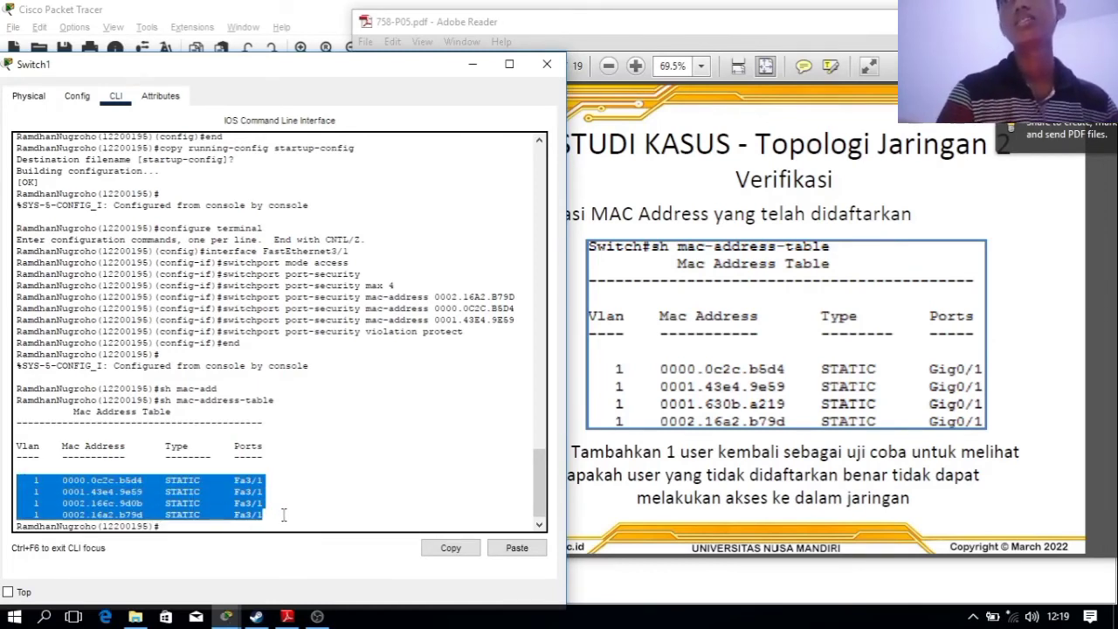
click(255, 474)
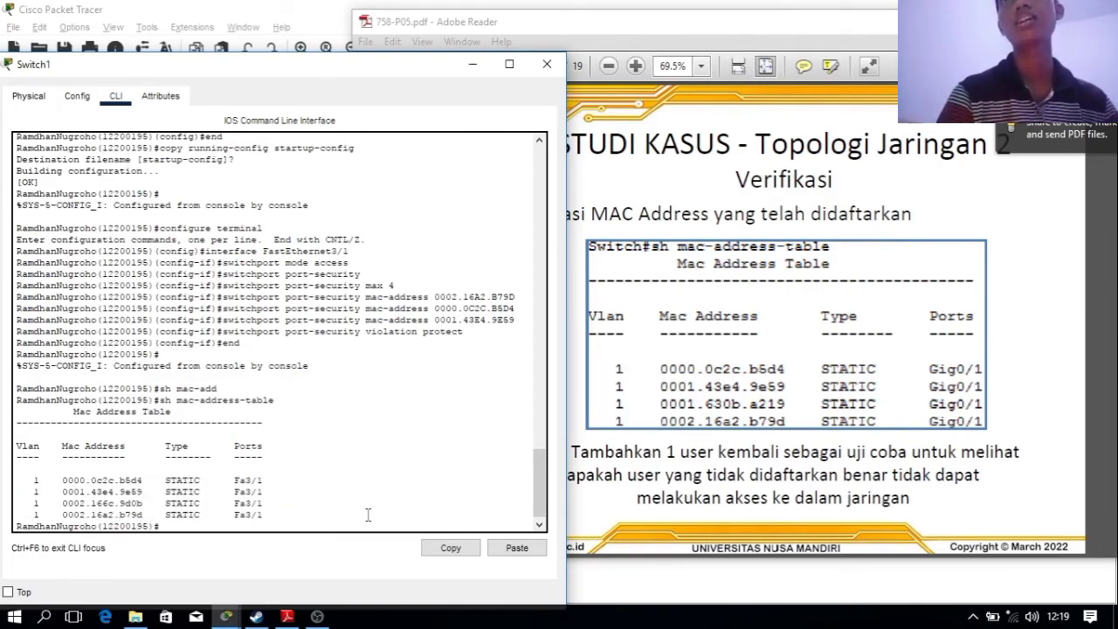
Compare the four STATIC Fa3/1 entries in Switch1's MAC table against the PDF slide
click(982, 401)
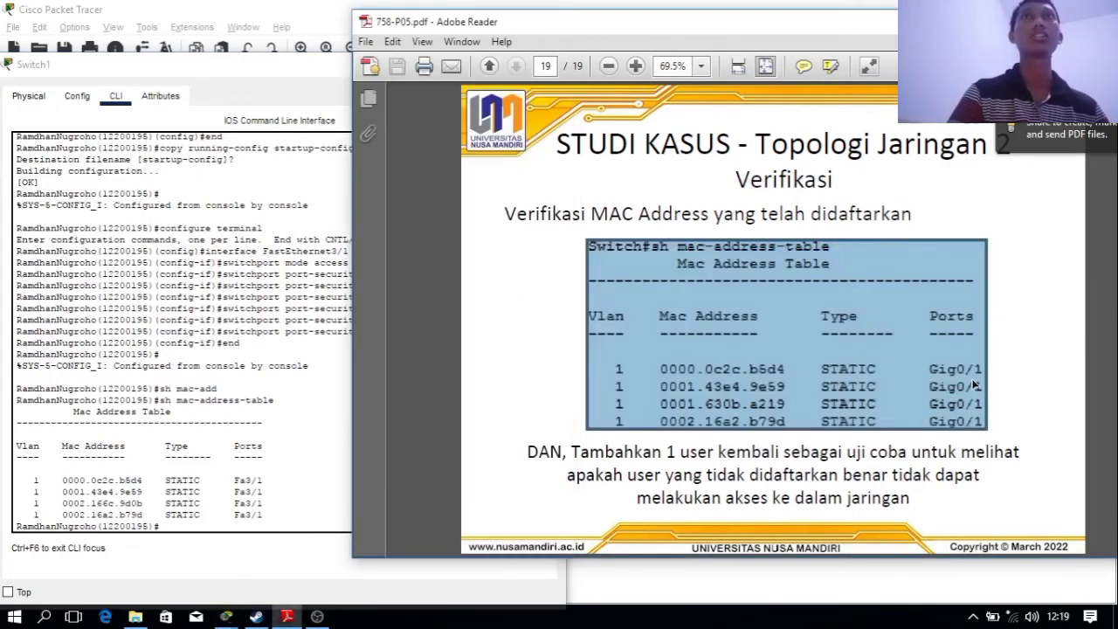
click(1005, 391)
scroll(1005, 392, up, 3)
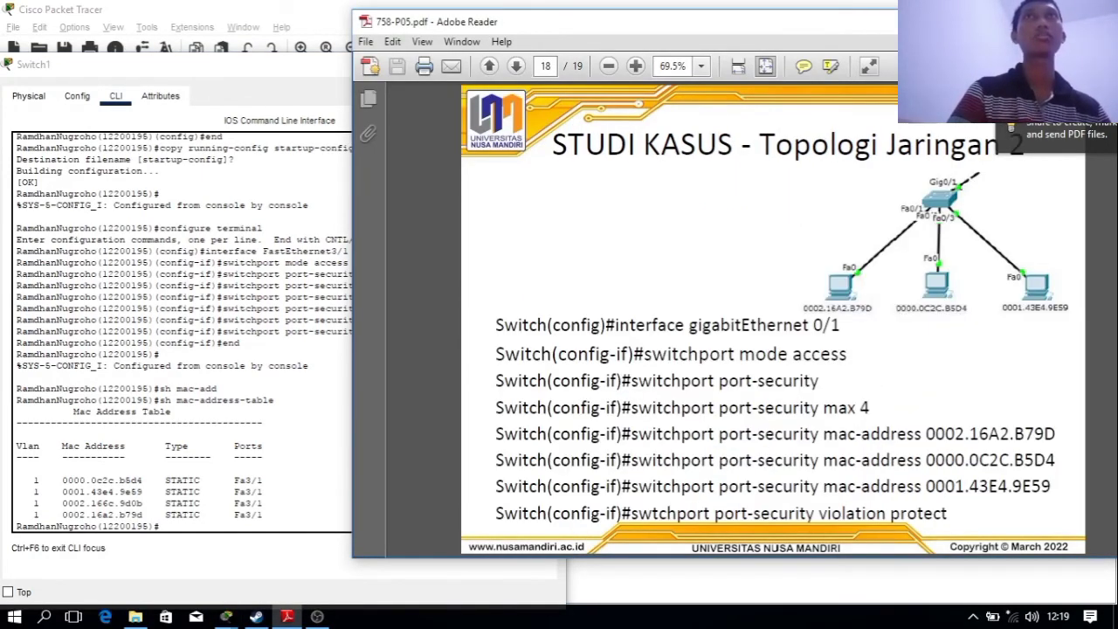
scroll(832, 268, up, 3)
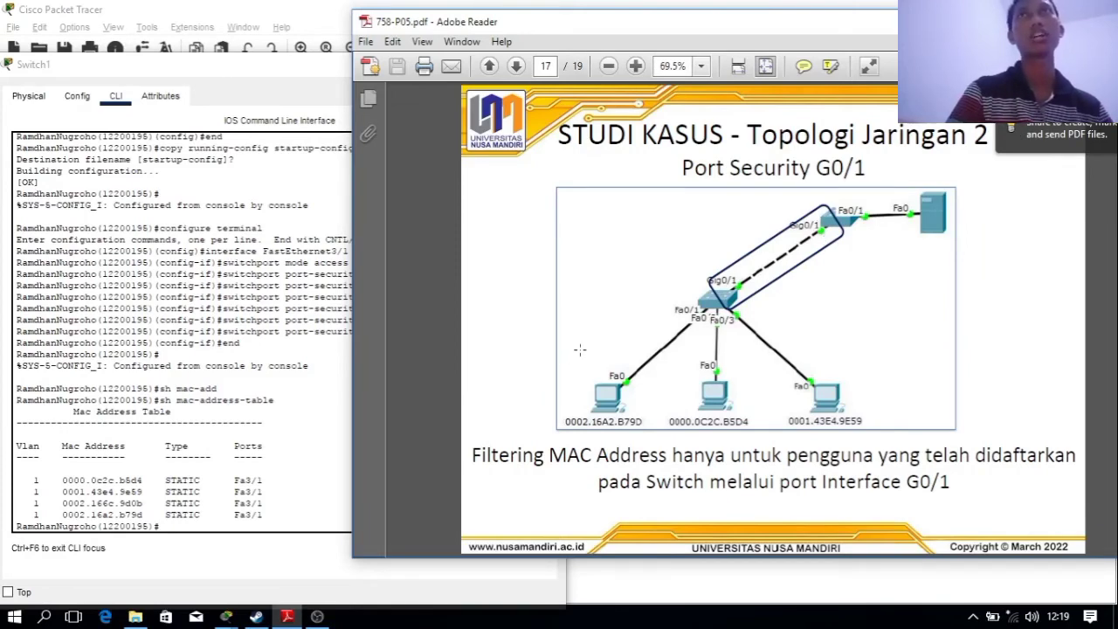
click(186, 8)
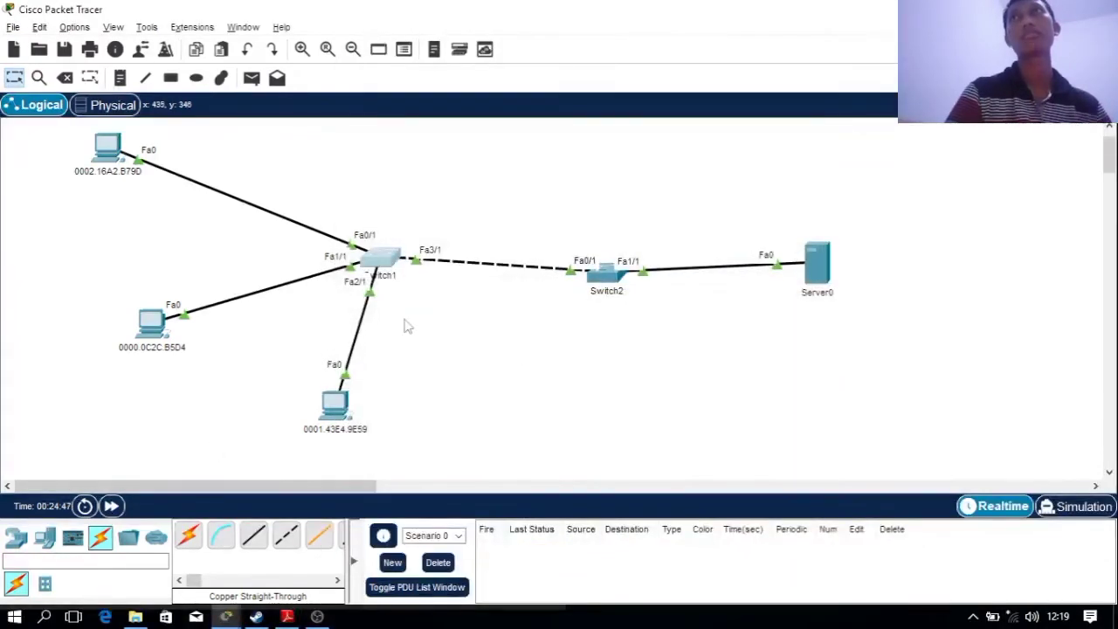
click(382, 258)
mouse_move(223, 476)
mouse_down()
mouse_move(242, 475)
mouse_move(276, 516)
mouse_move(231, 479)
mouse_up()
click(271, 527)
click(234, 479)
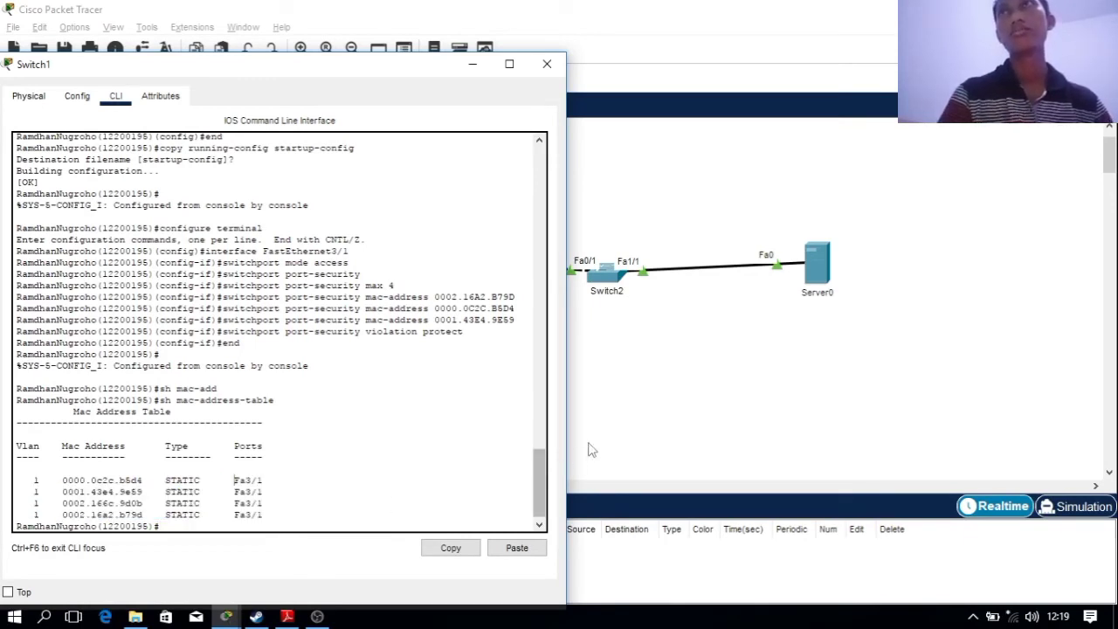
click(678, 422)
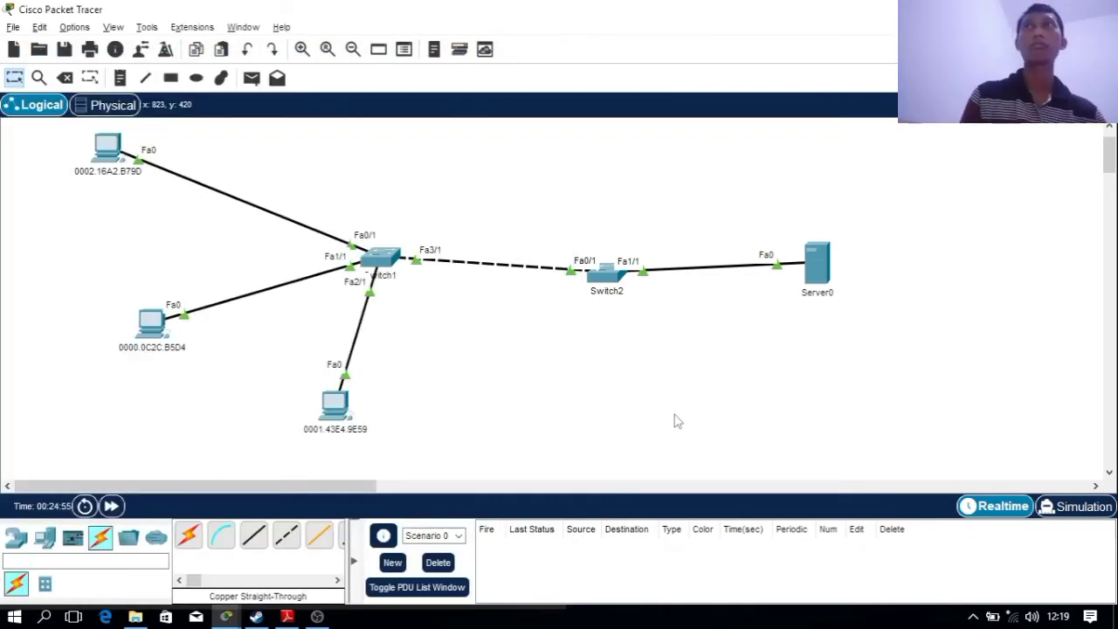
click(385, 281)
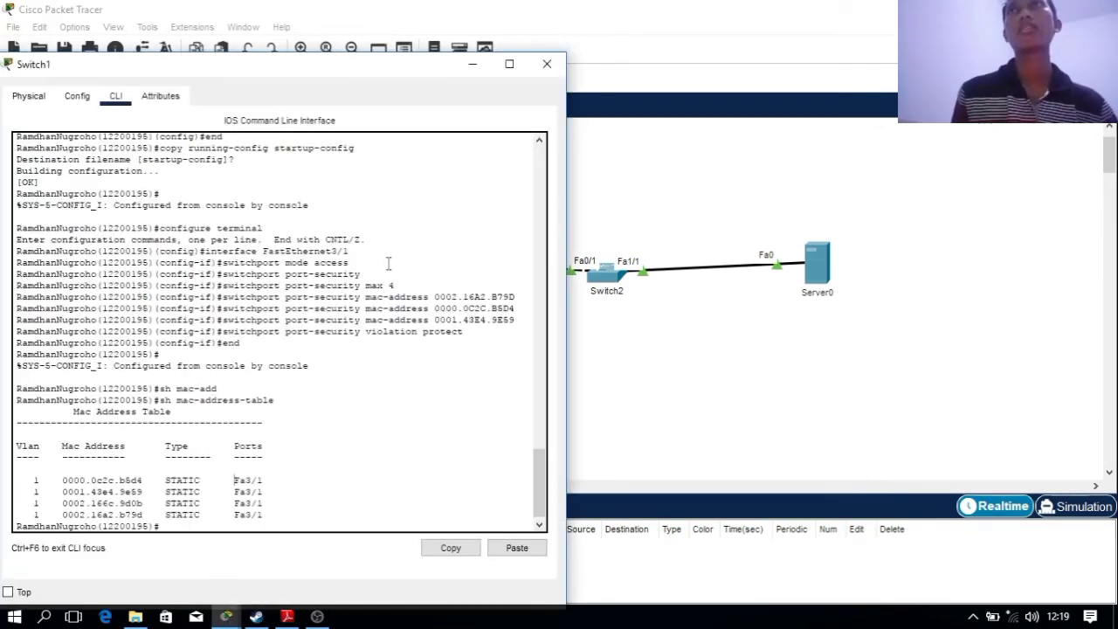
Scroll the PDF to slide 19's verification page and highlight words in its instruction
key(alt+Tab)
key(alt+Tab)
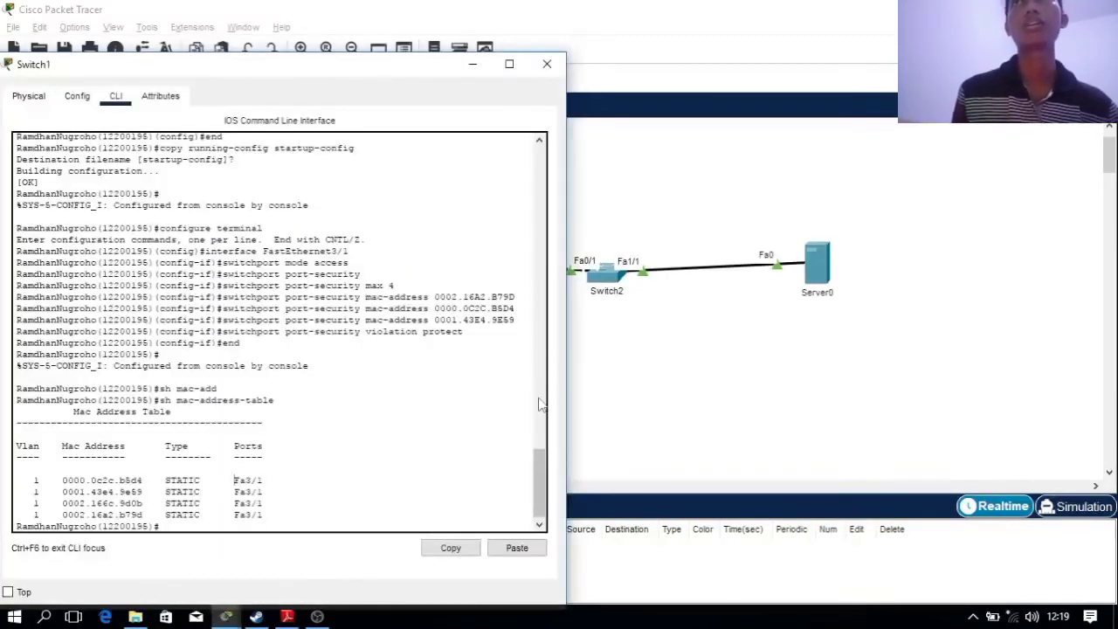
key(alt+Tab)
key(Tab)
scroll(661, 398, down, 1)
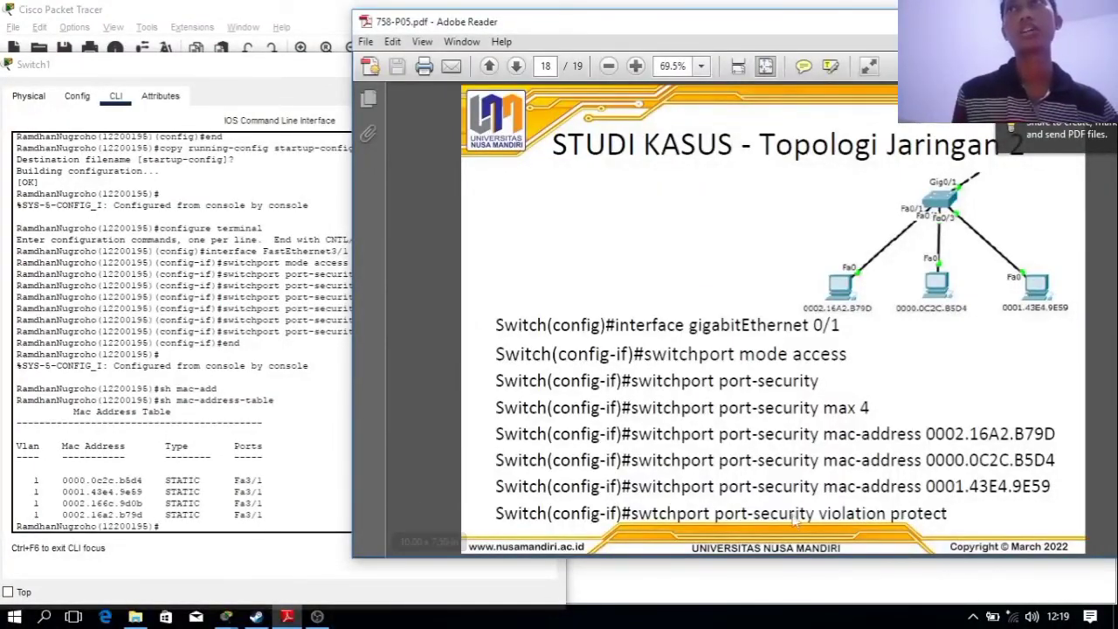
scroll(949, 332, down, 1)
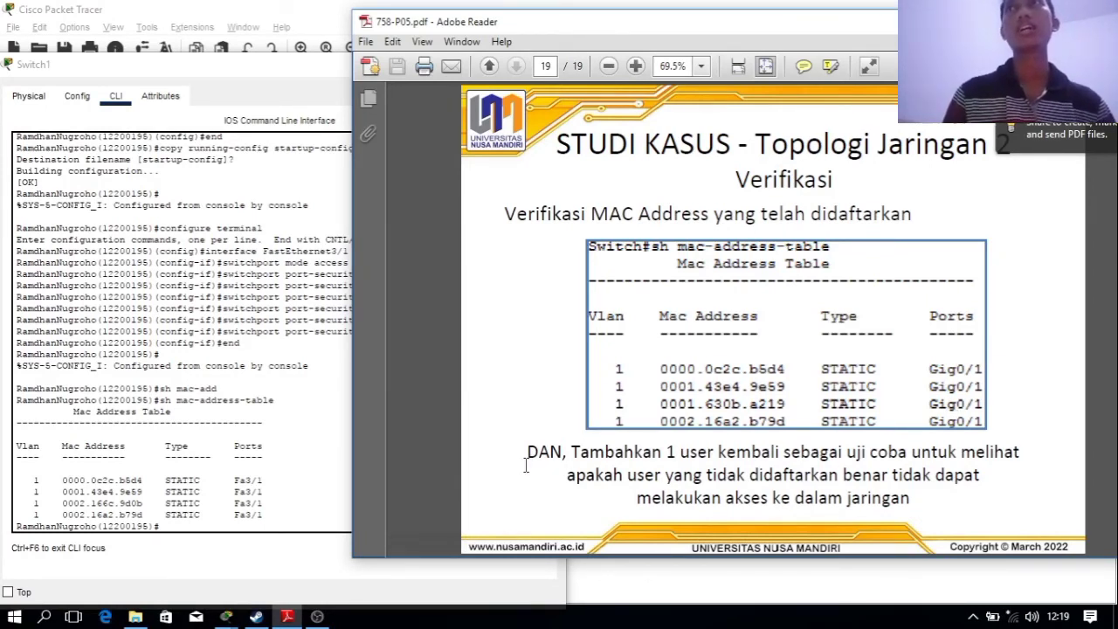
drag(595, 476, 624, 455)
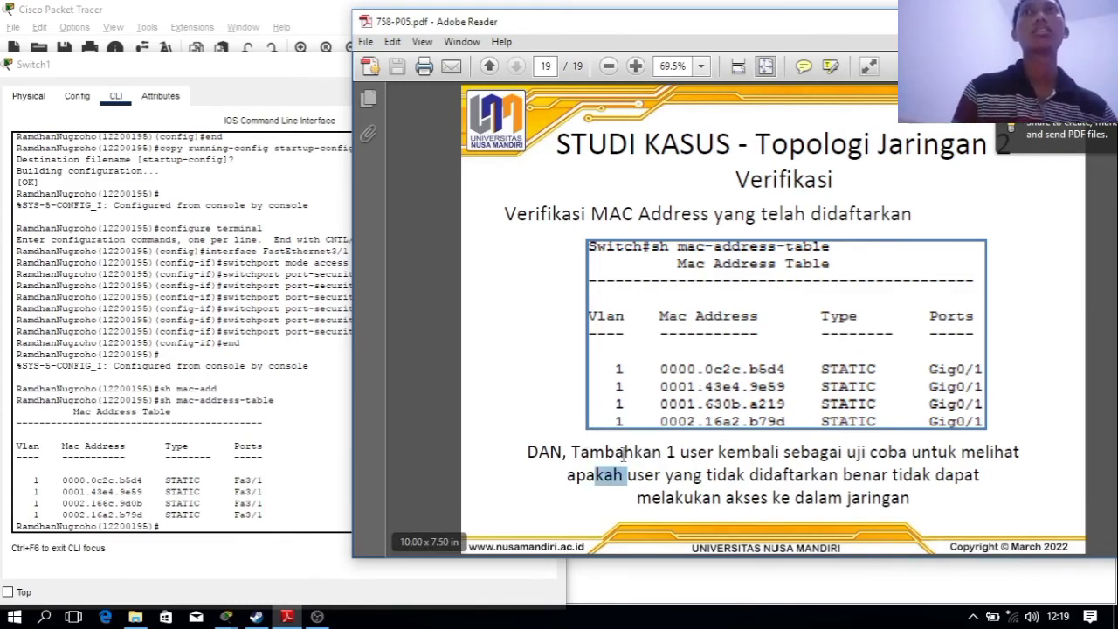
drag(706, 476, 750, 472)
click(753, 458)
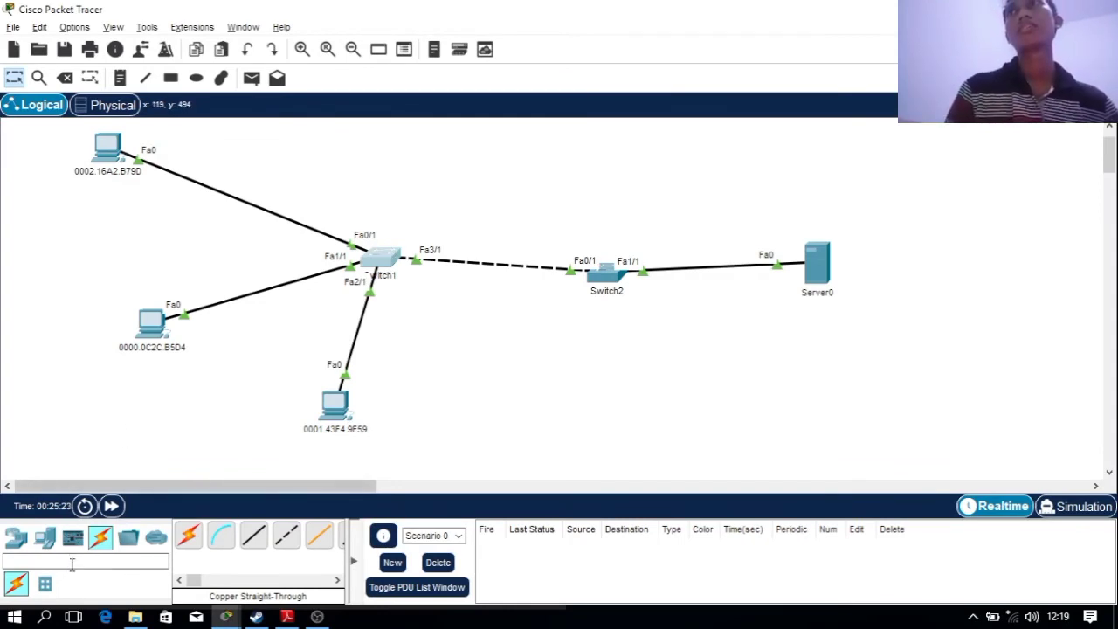
Place a new PC3 from a 'pc' search and auto-cable it to Switch1's Eth6/1
click(73, 565)
text(pc)
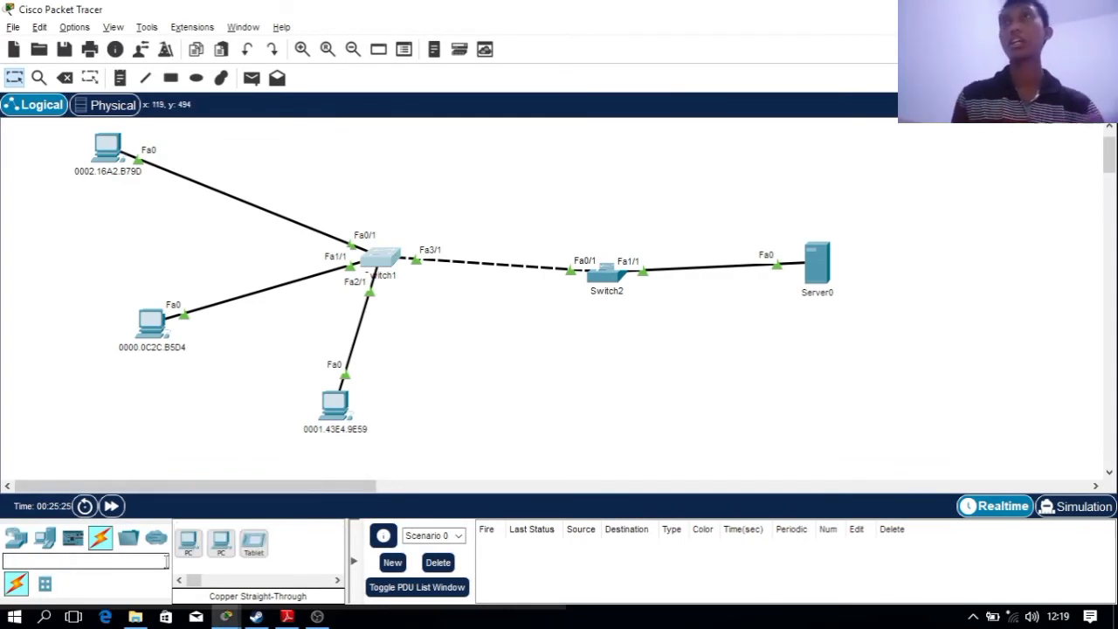
drag(187, 542, 457, 401)
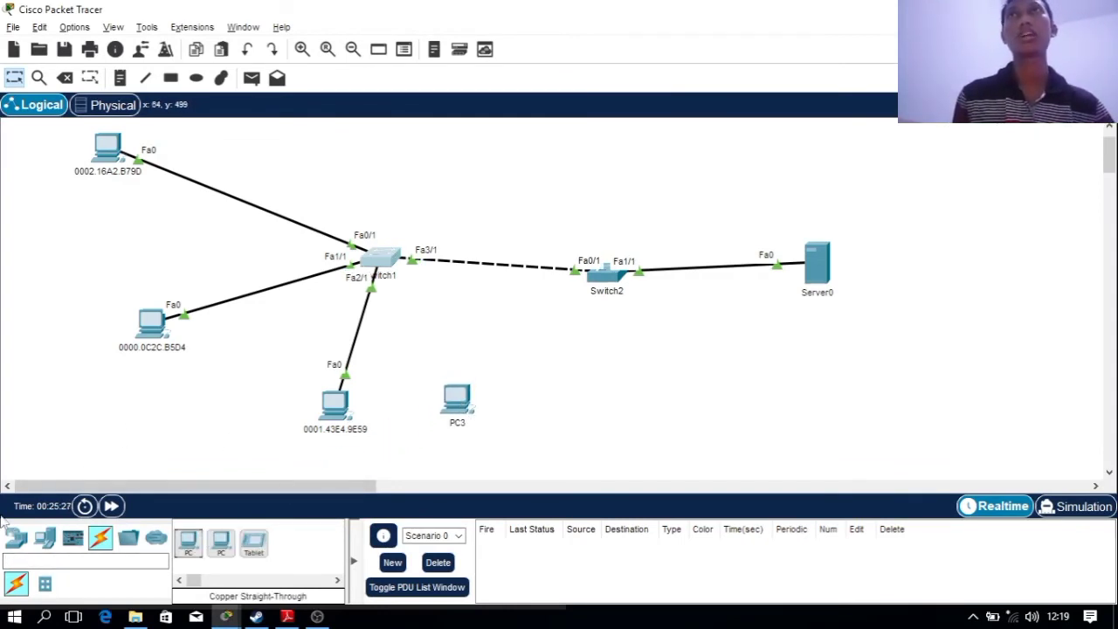
click(102, 542)
click(189, 535)
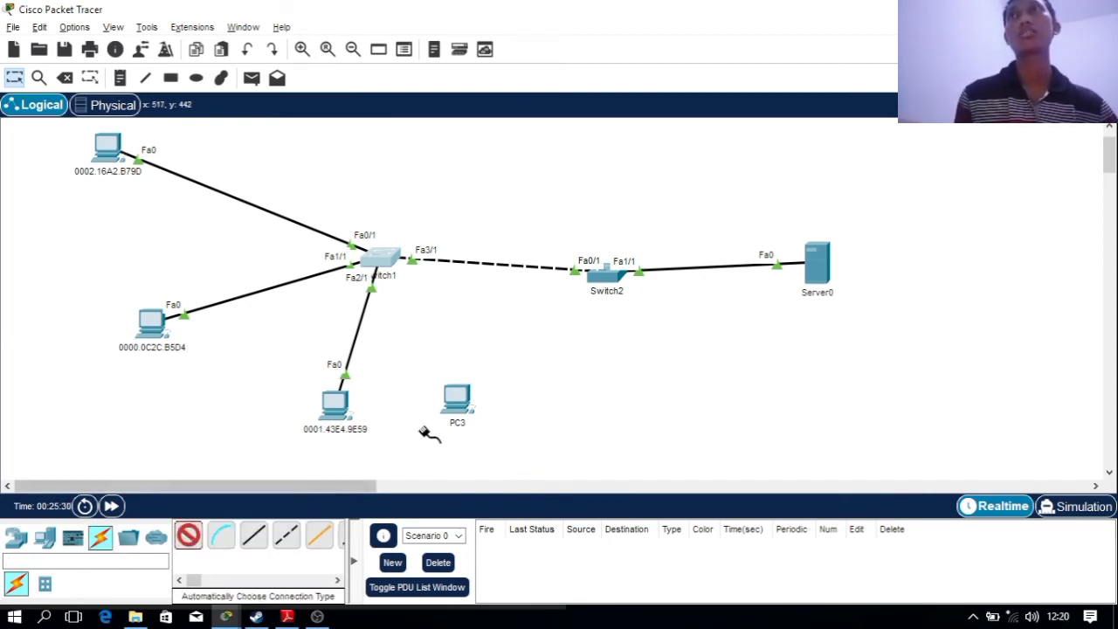
click(461, 398)
click(389, 259)
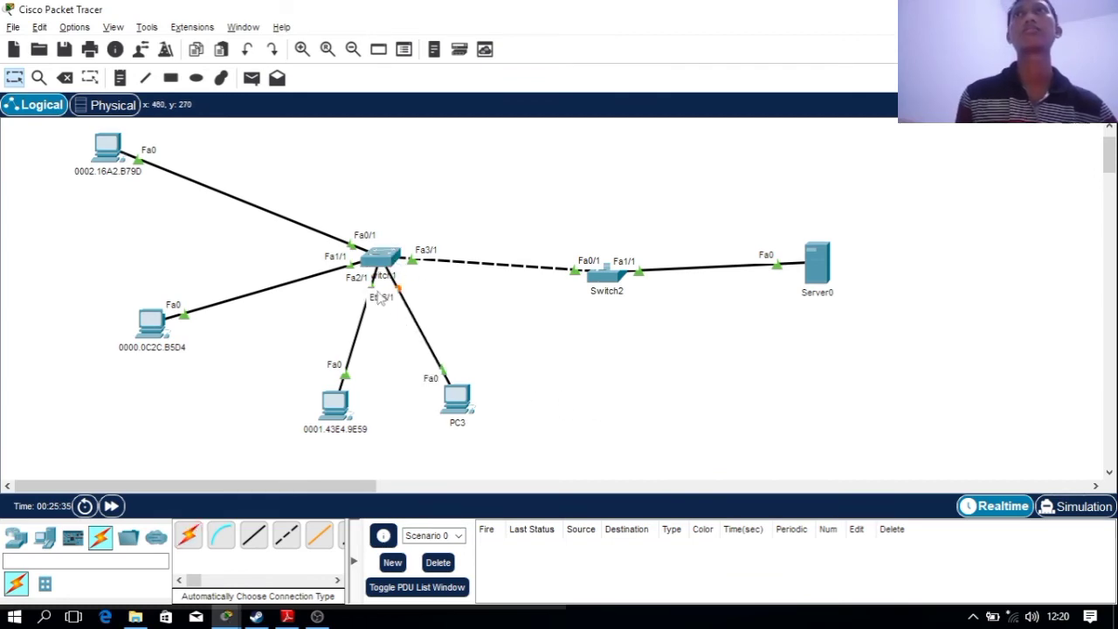
click(458, 395)
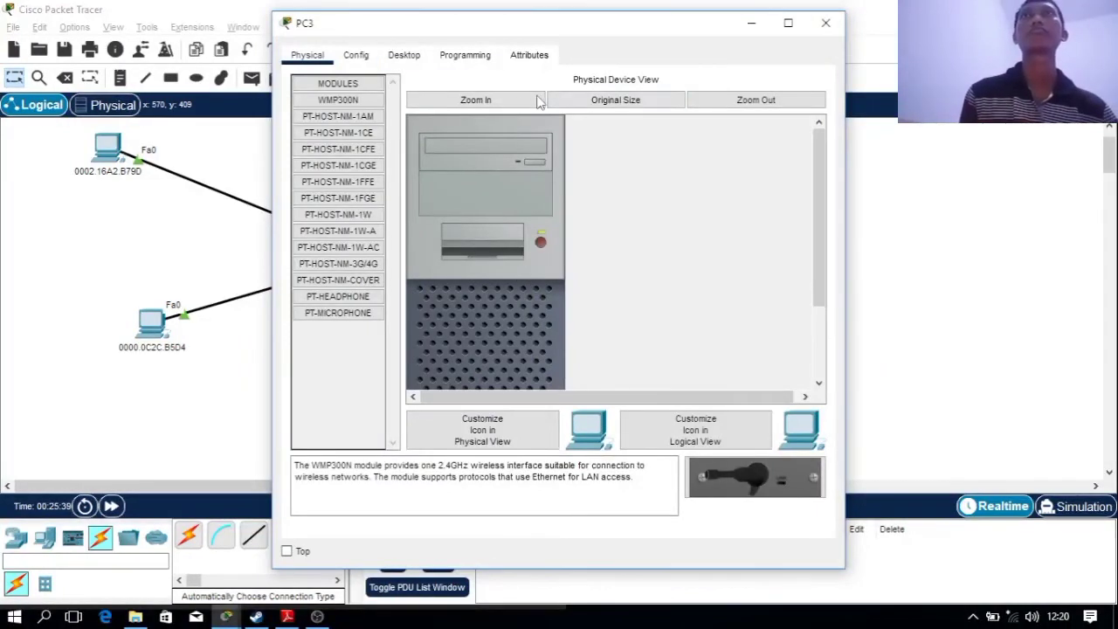
Set PC3's static IPv4 to 192.168.11.5 with mask 255.255.255.0, then reopen PC3's Desktop
click(365, 70)
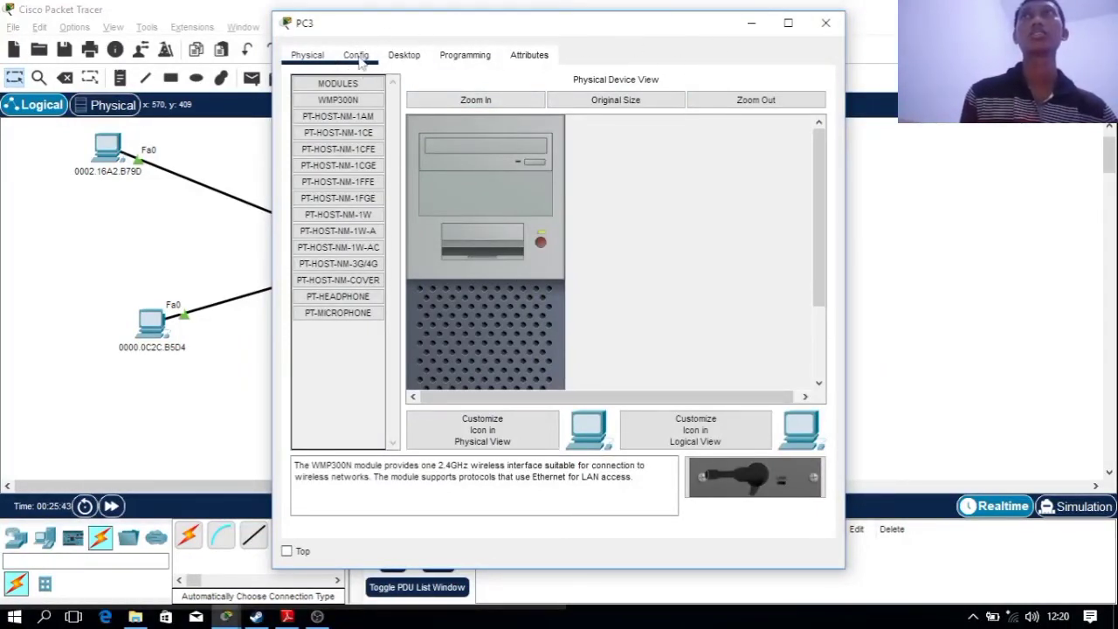
click(403, 57)
click(343, 123)
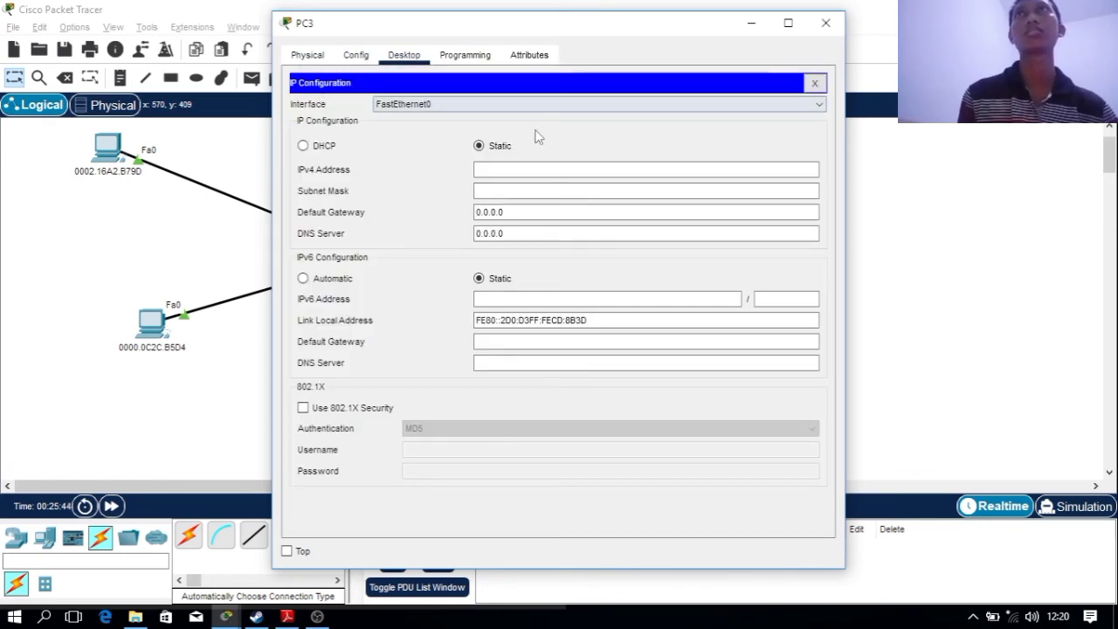
click(524, 169)
text(192.)
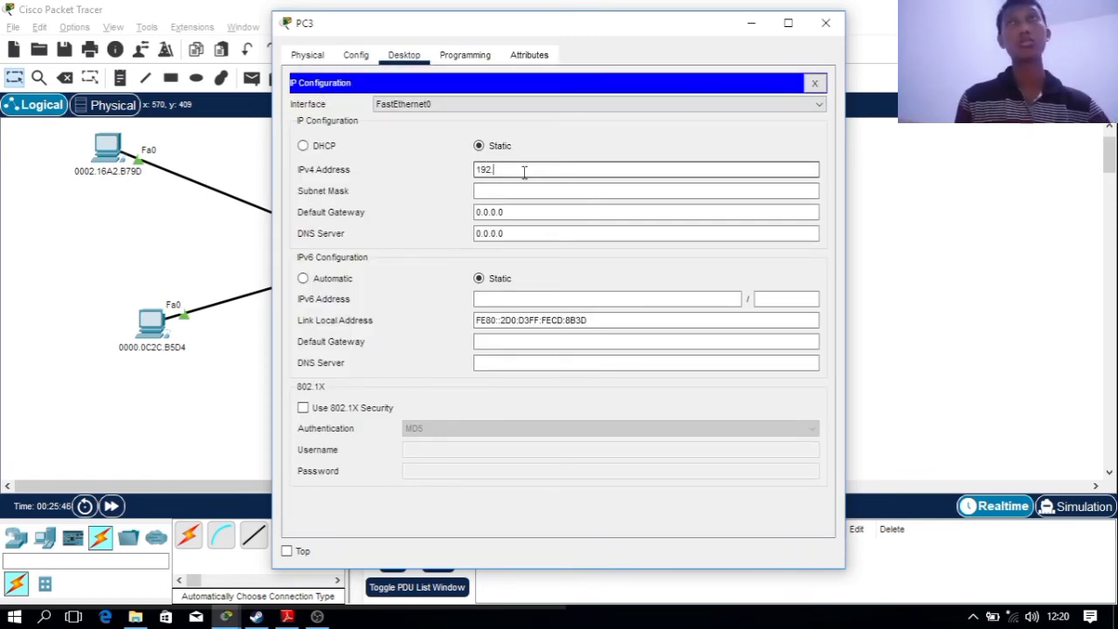
text(168.11.)
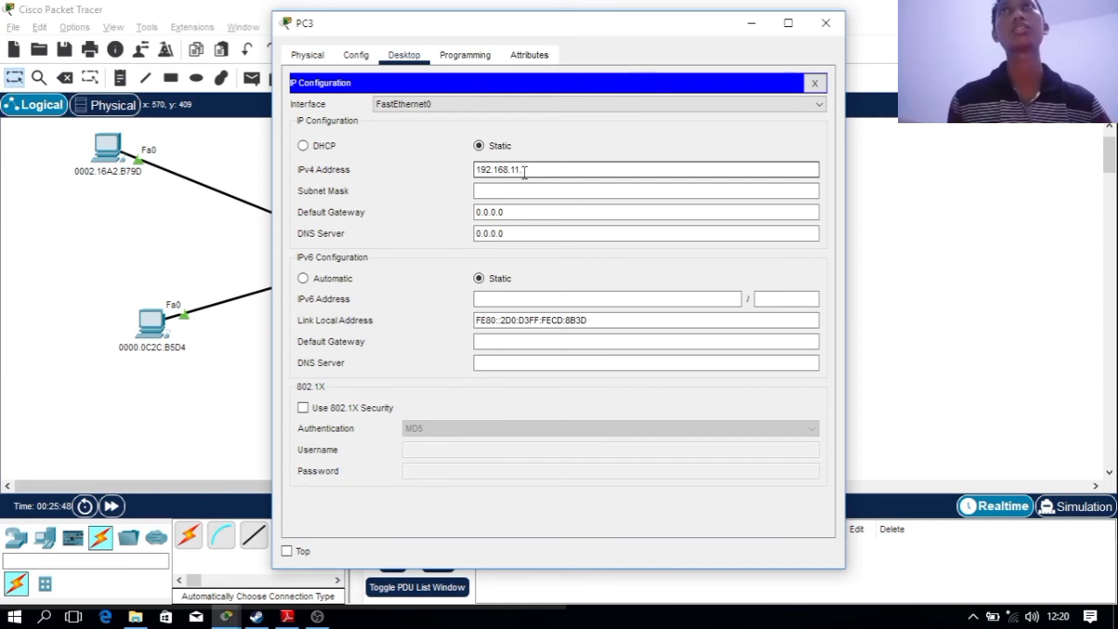
text(5)
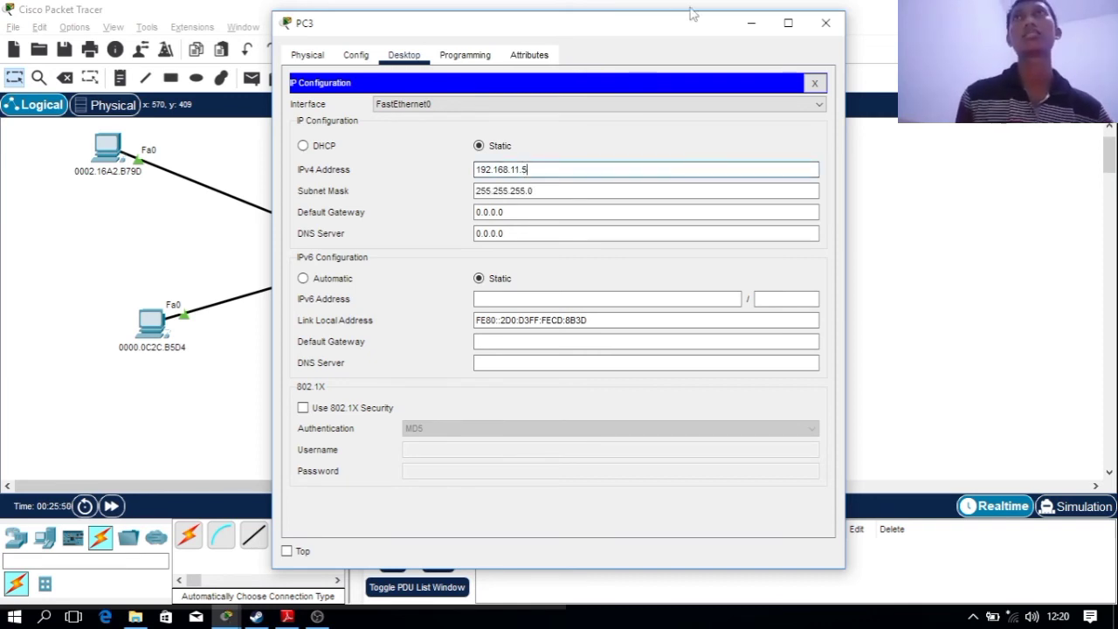
click(825, 25)
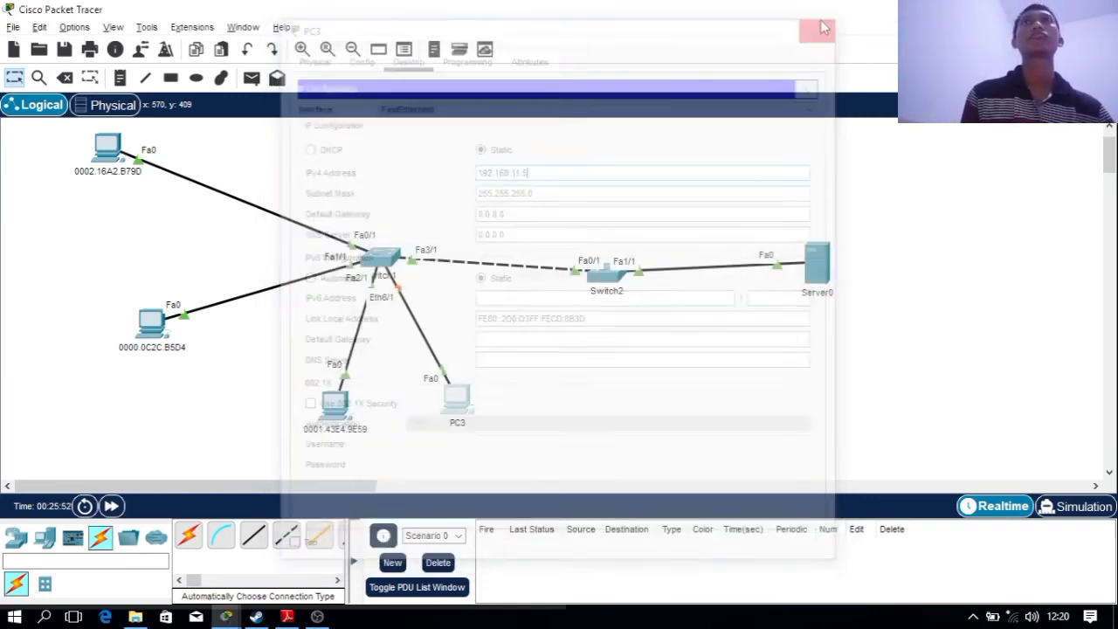
double_click(456, 400)
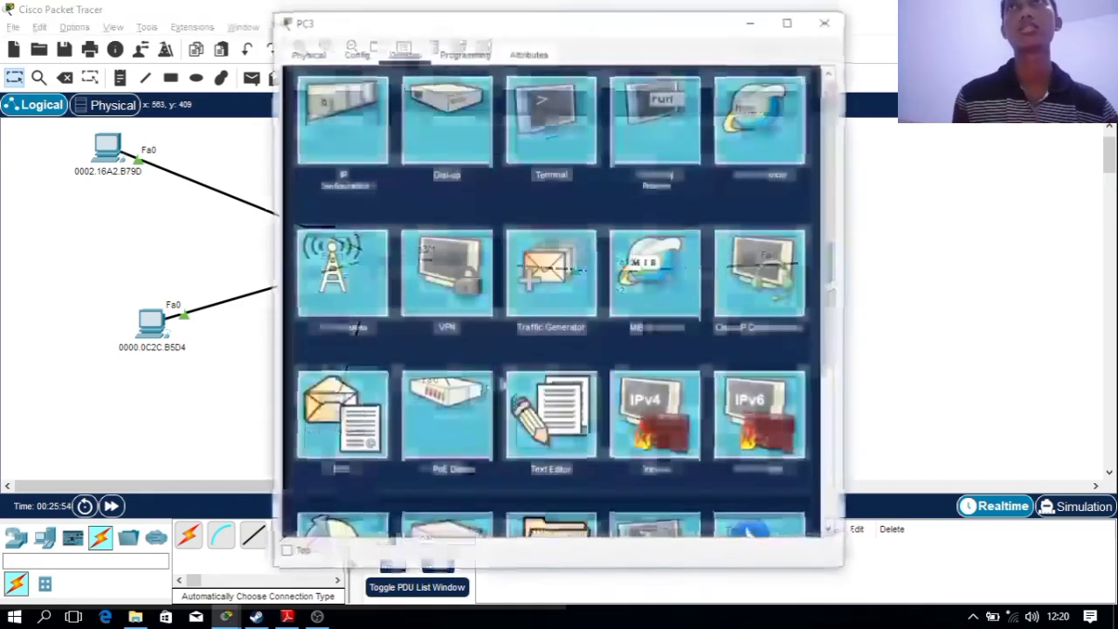
From PC3's Command Prompt, ping 192.168.11.2, .3 and .4, stopping each with Ctrl+C, then close PC3
click(666, 118)
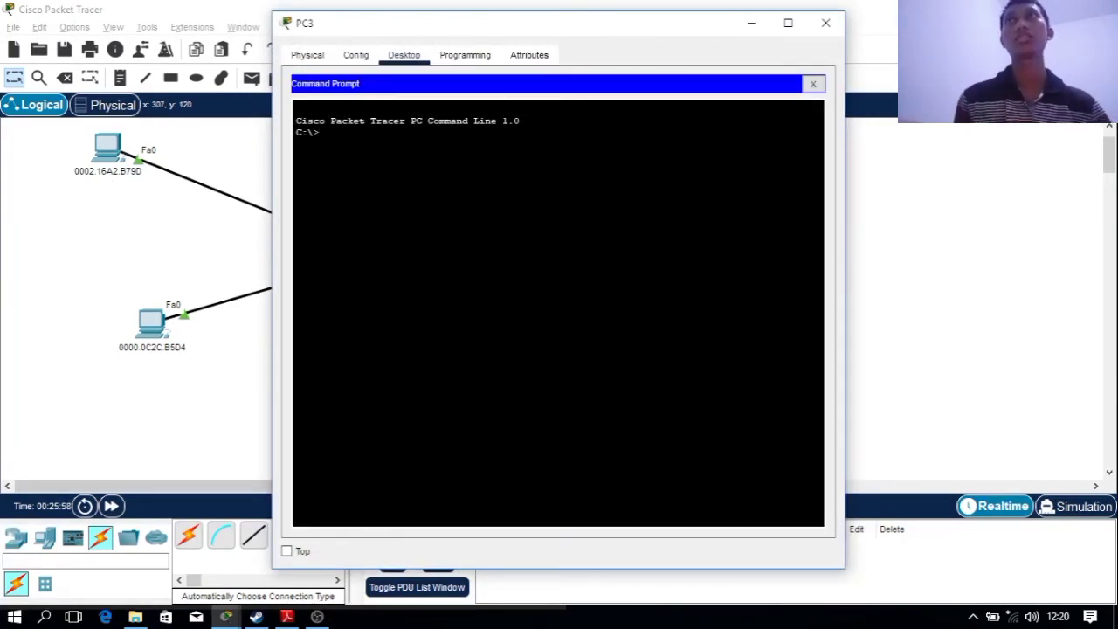
text(ping)
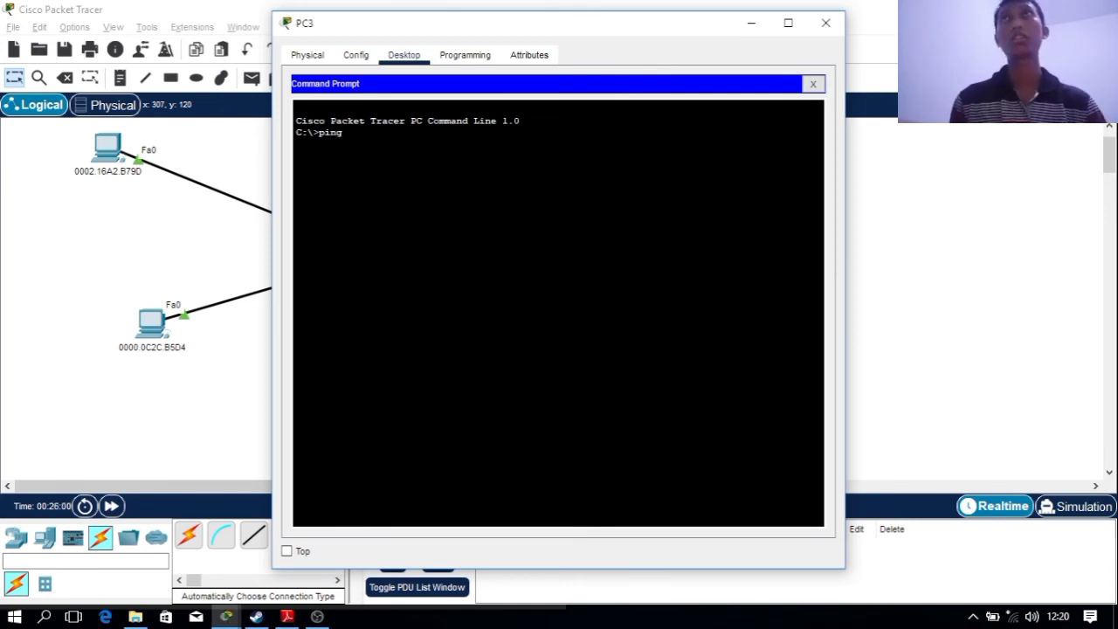
text( 192.168.1)
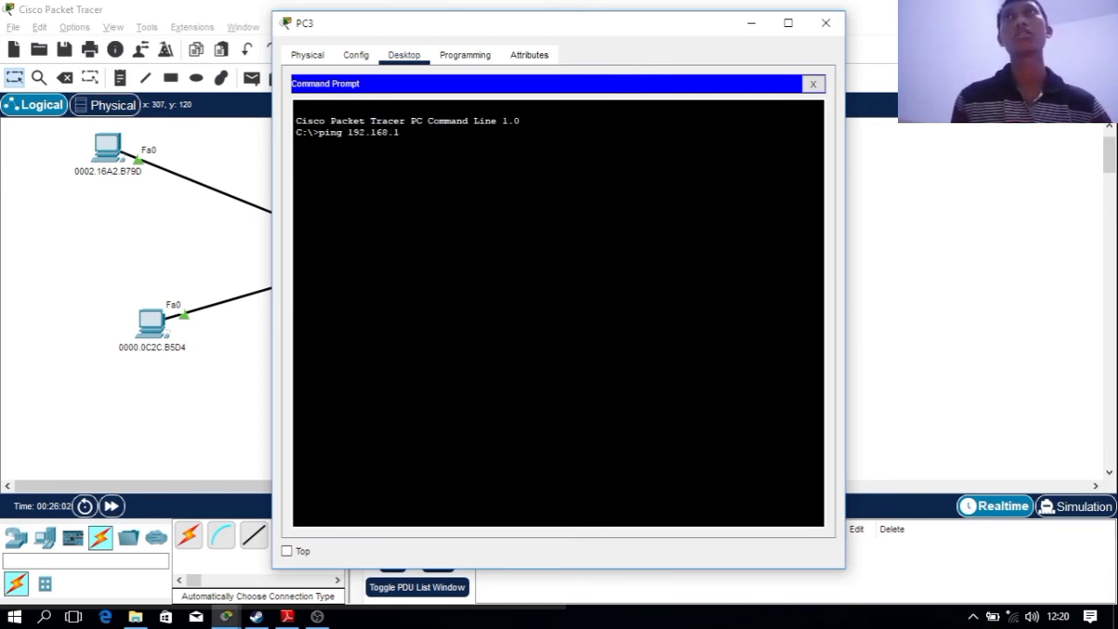
text(1.2)
key(Return)
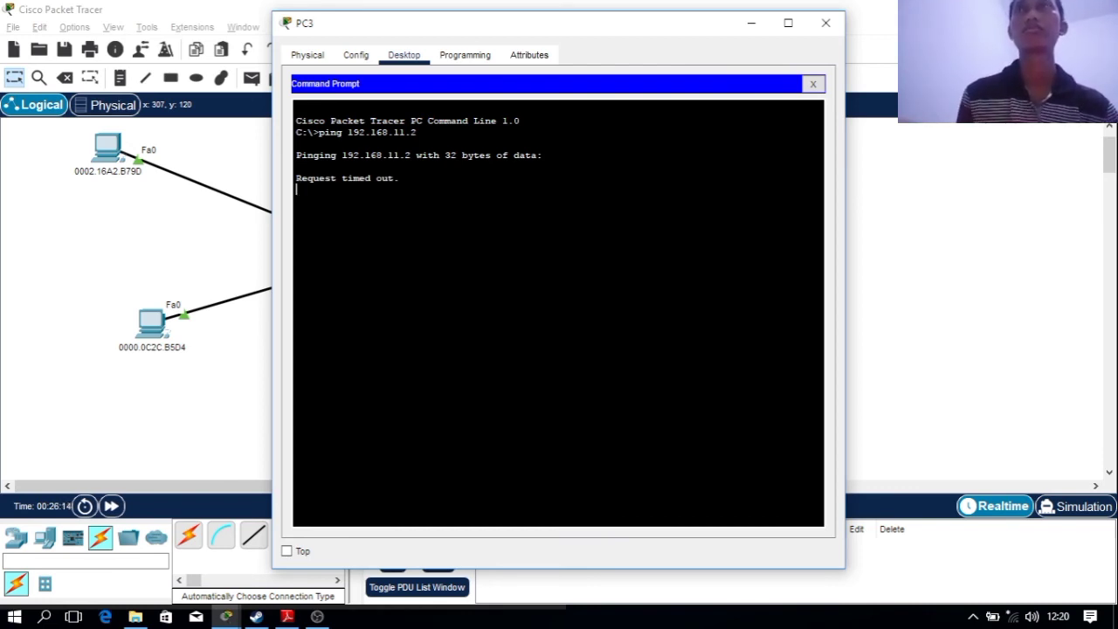
key(ctrl+c)
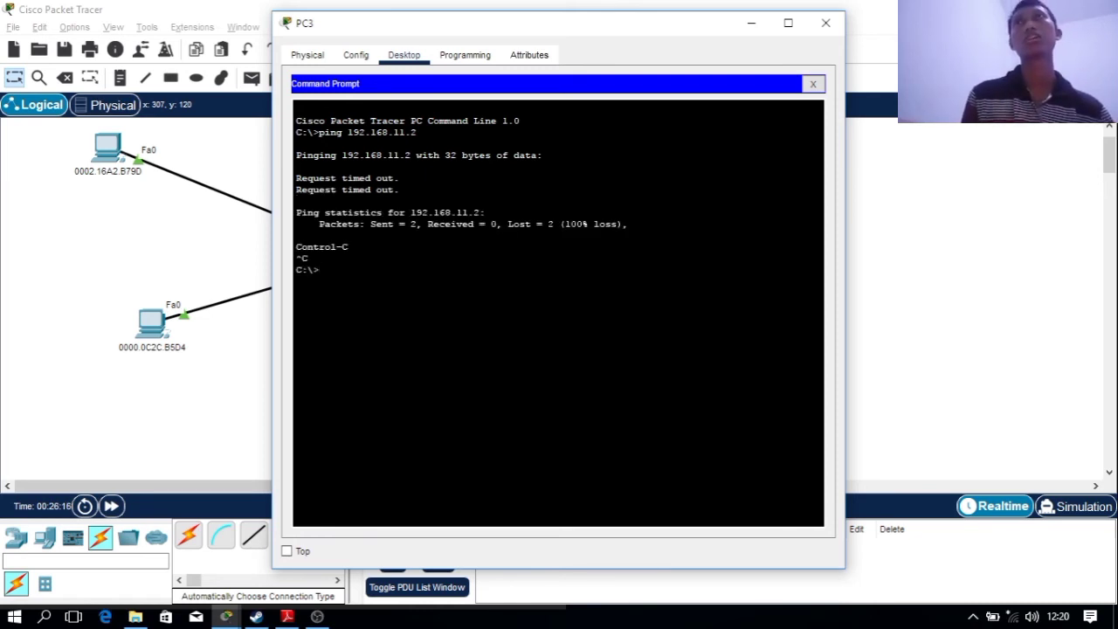
text(pi)
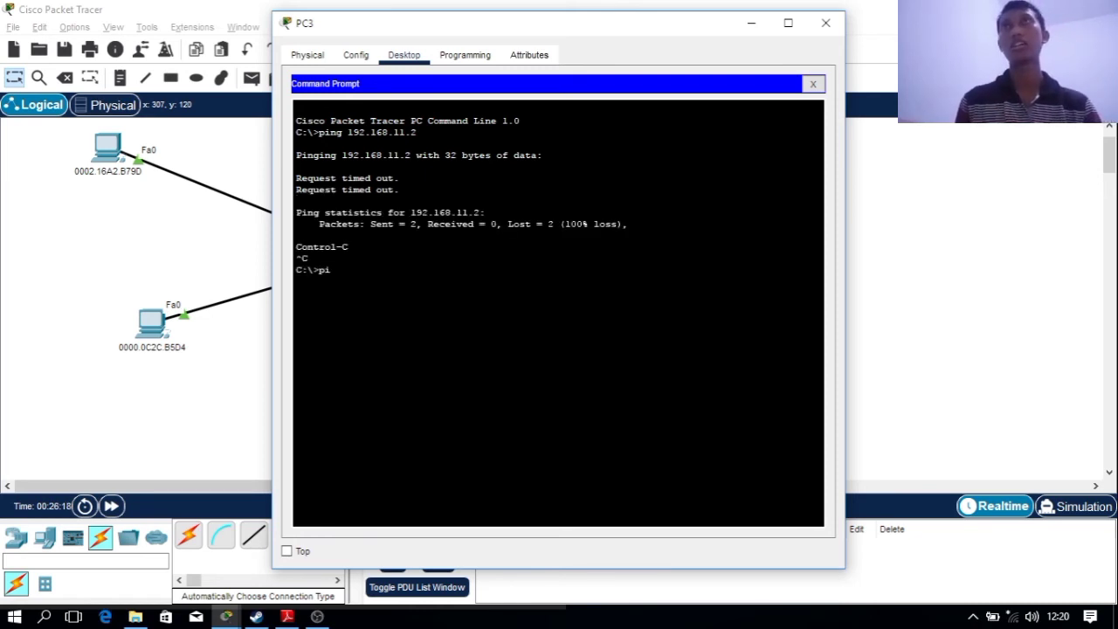
text(ng 192.168.11.3)
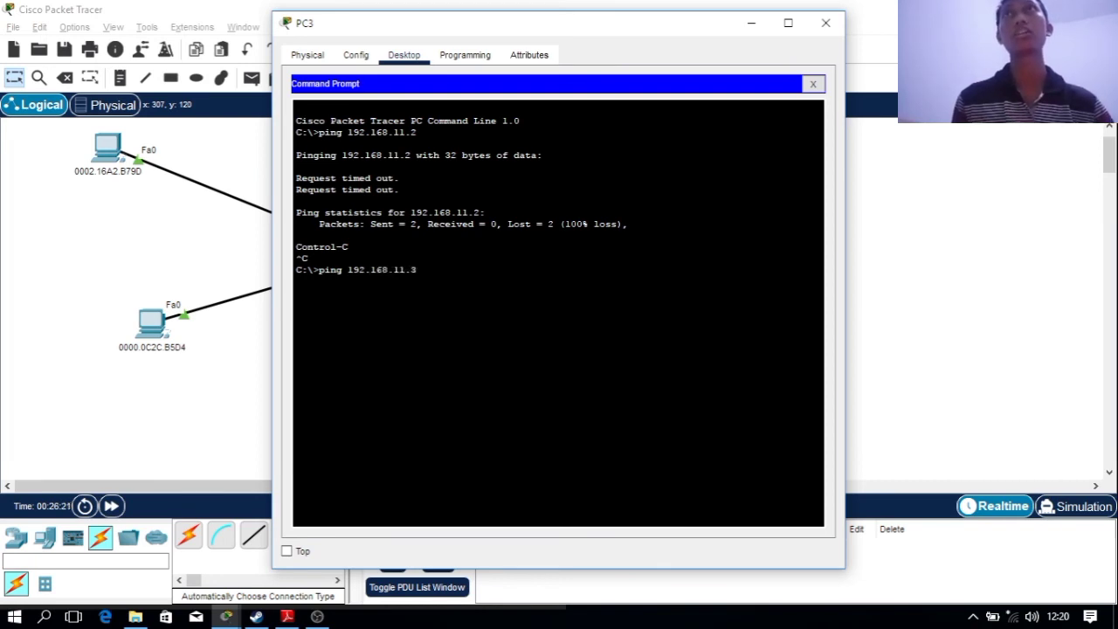
key(Return)
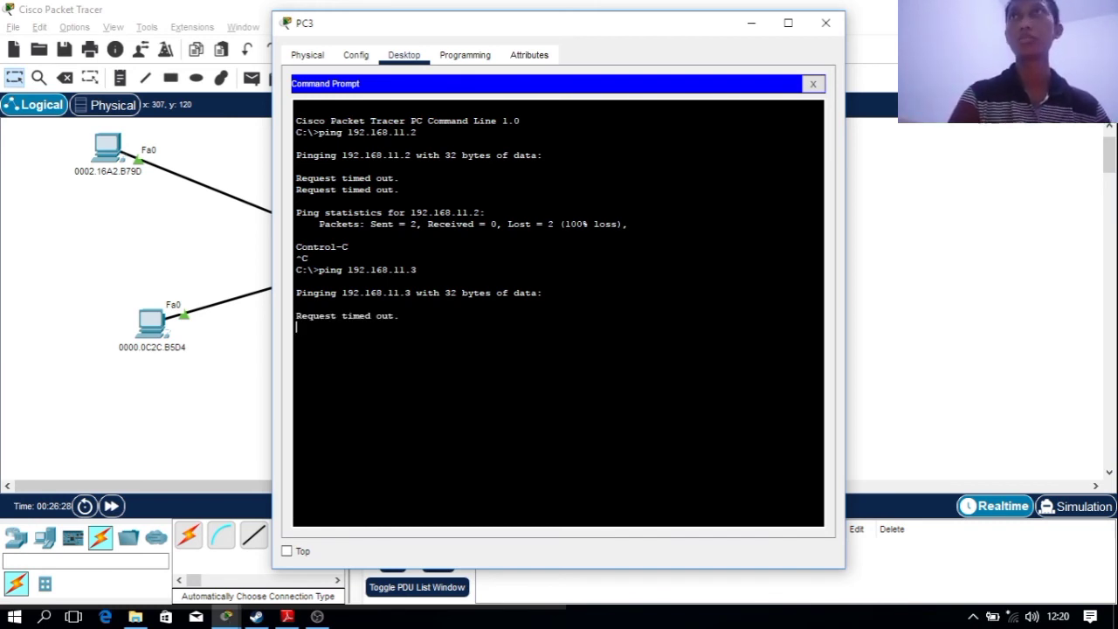
key(ctrl+c)
text(pi)
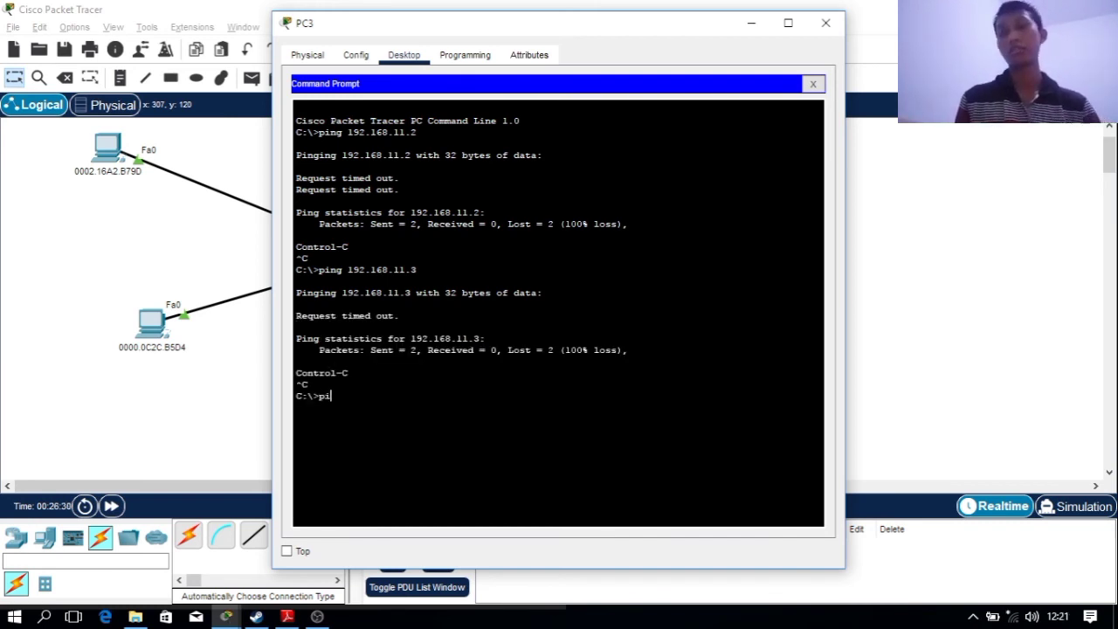
text(ng 192.168.11.4)
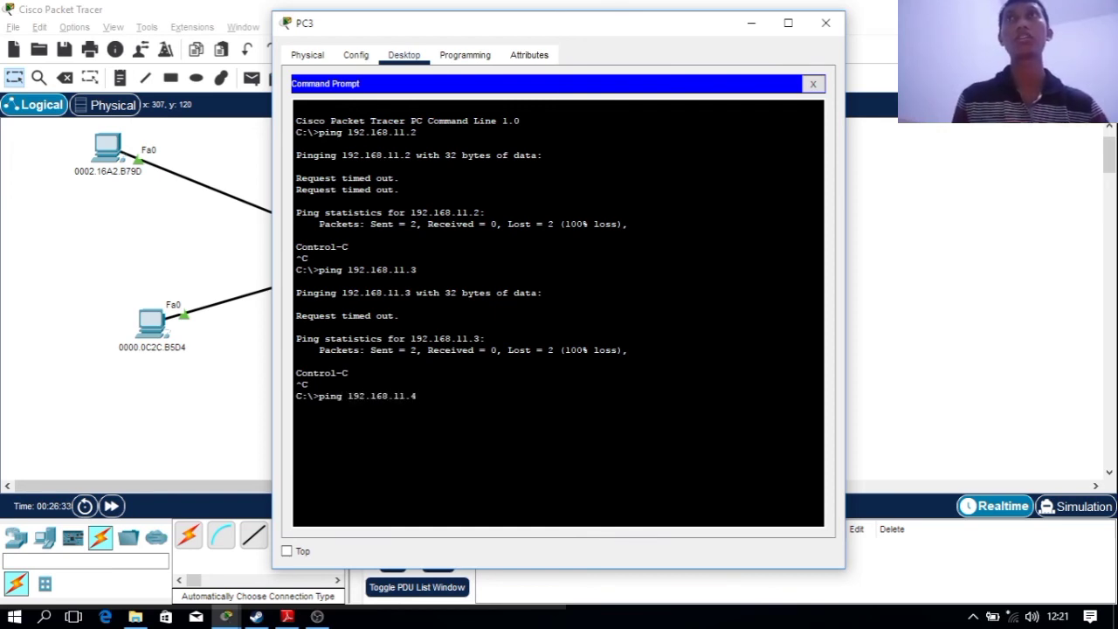
key(Return)
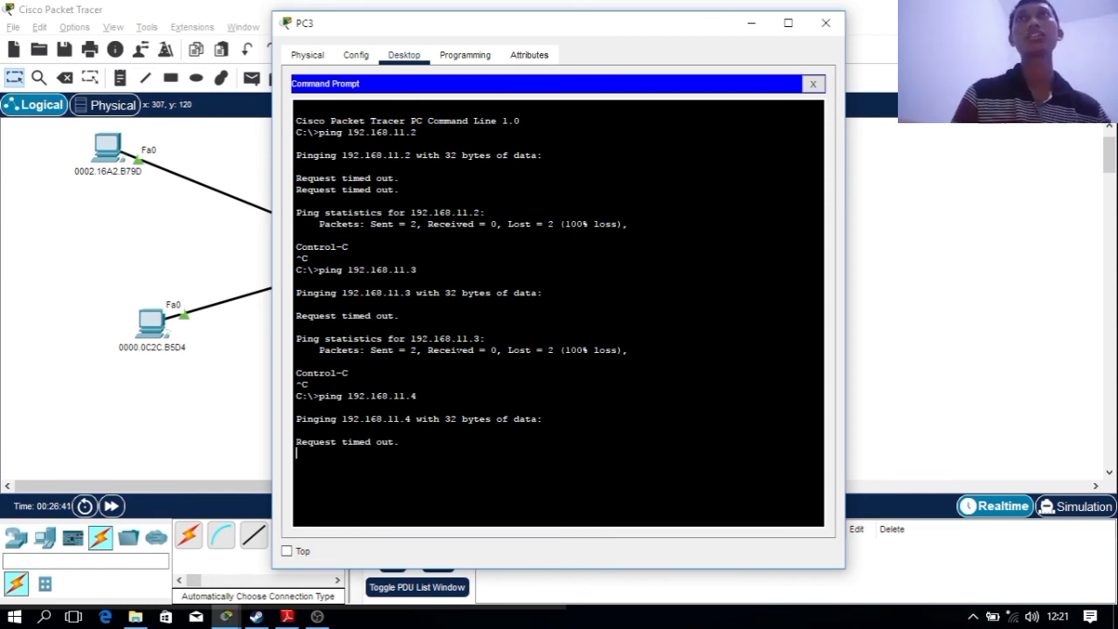
key(ctrl+c)
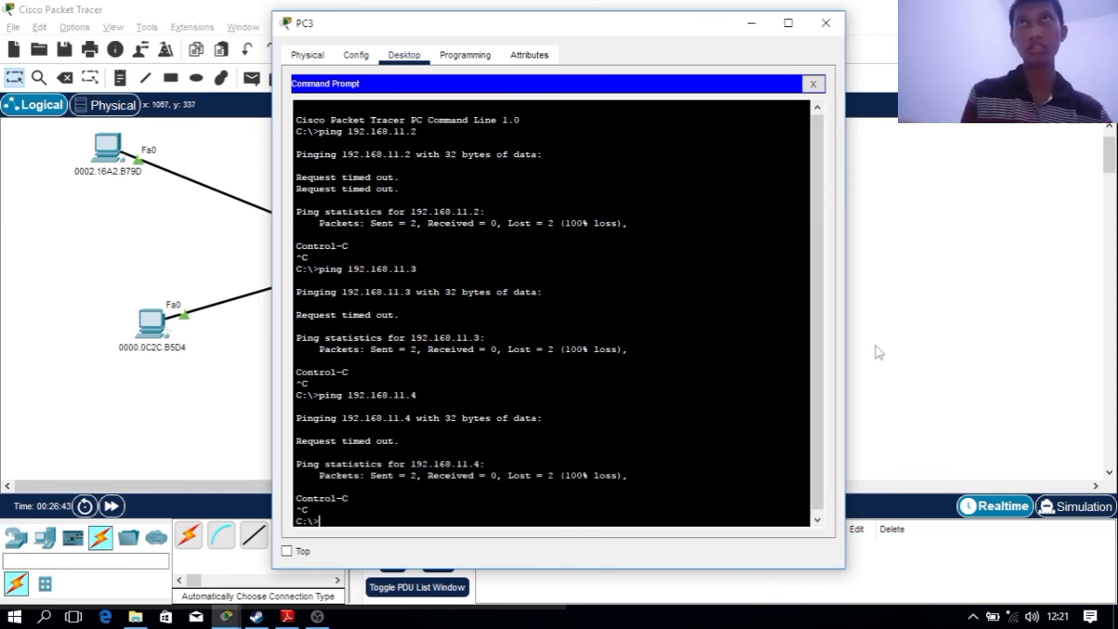
key(alt+F4)
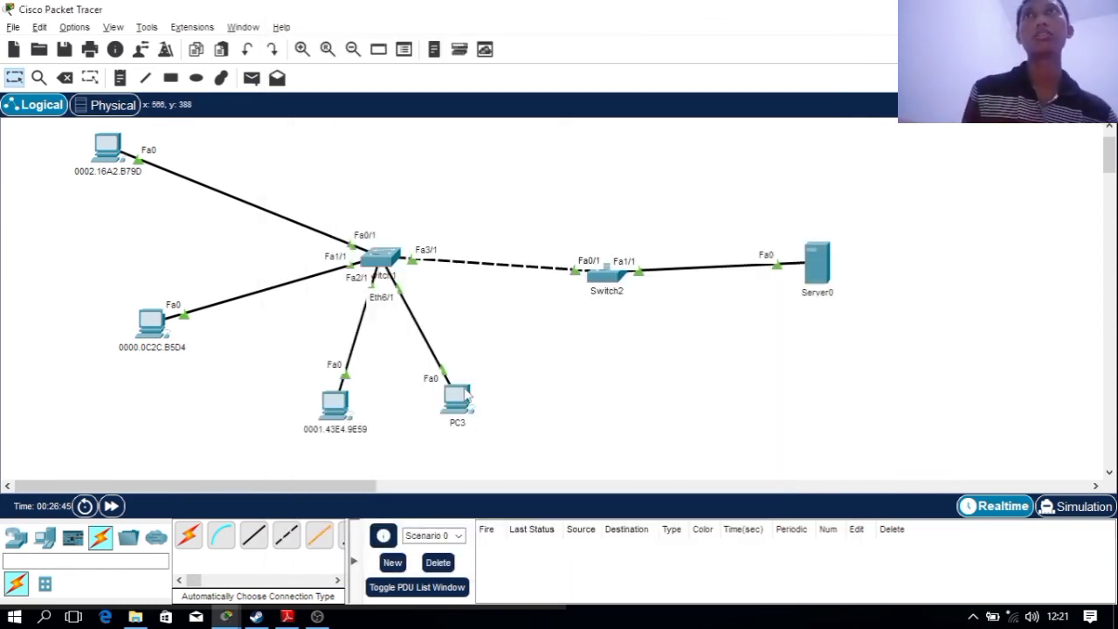
Nudge PC3 slightly down-right and inspect Switch1's MAC address table entries for Fa3/1
drag(468, 409, 494, 426)
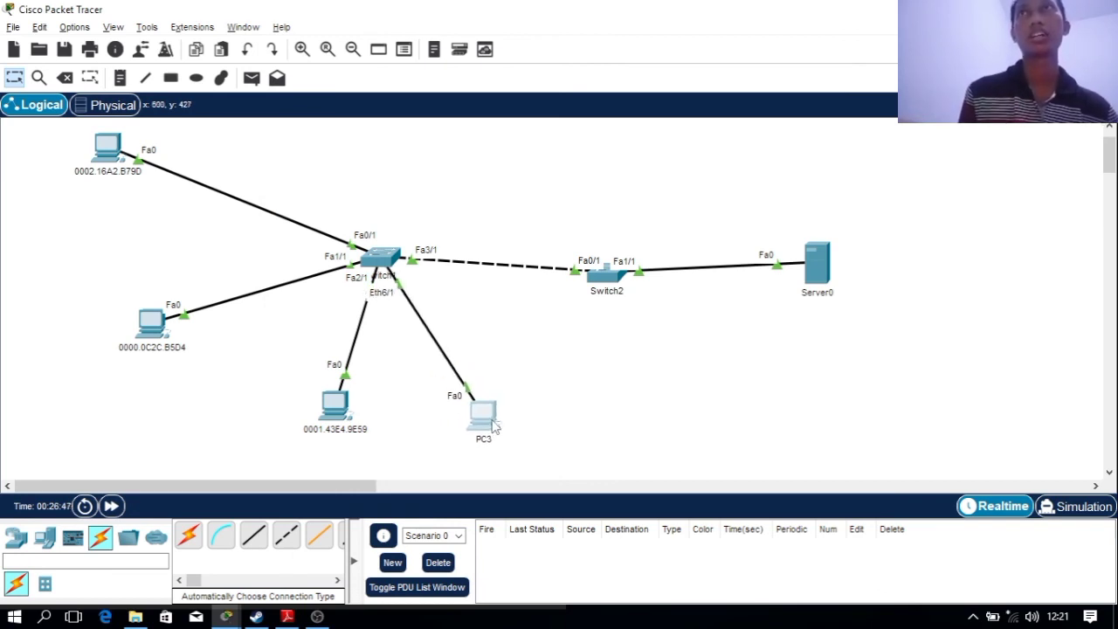
click(383, 253)
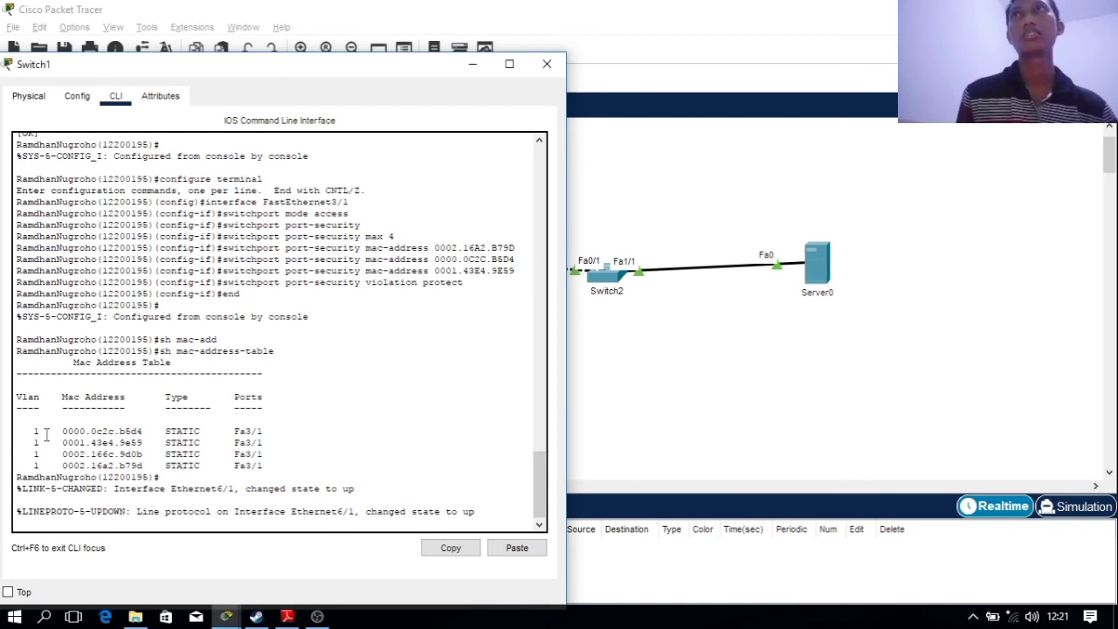
drag(20, 402, 309, 468)
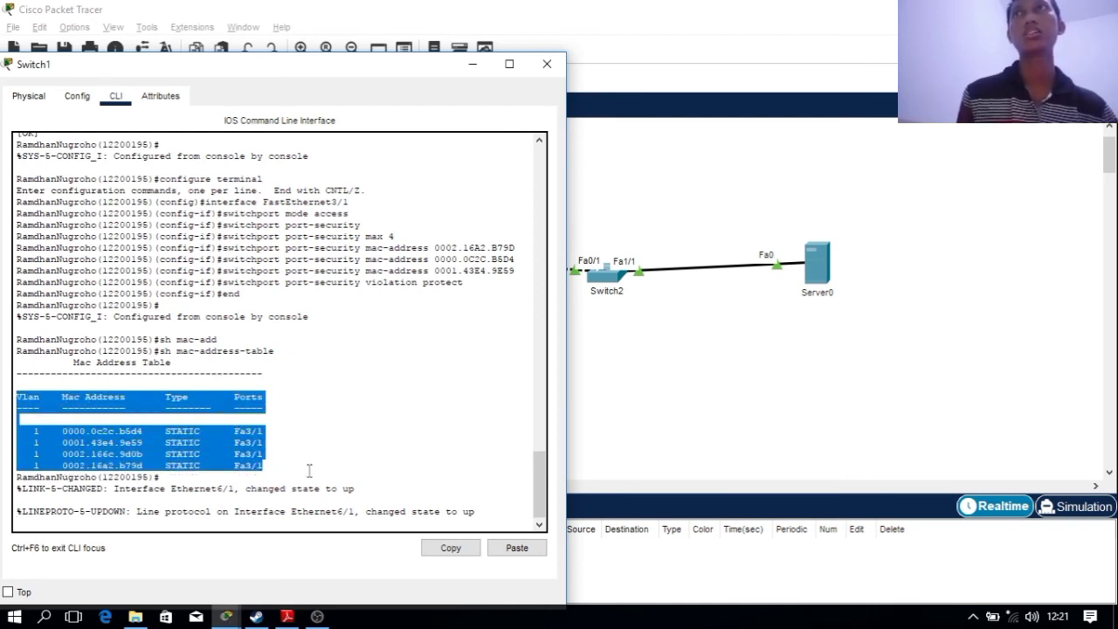
click(282, 468)
drag(215, 467, 167, 455)
click(274, 458)
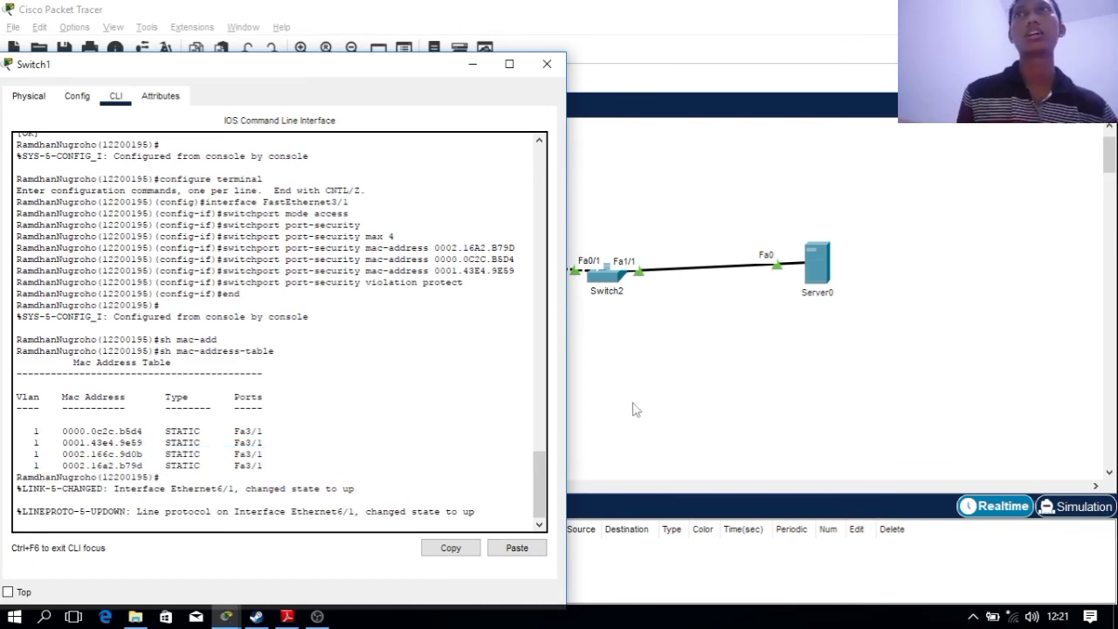
Switch between the topology canvas and PC3's command prompt window
click(631, 403)
click(489, 417)
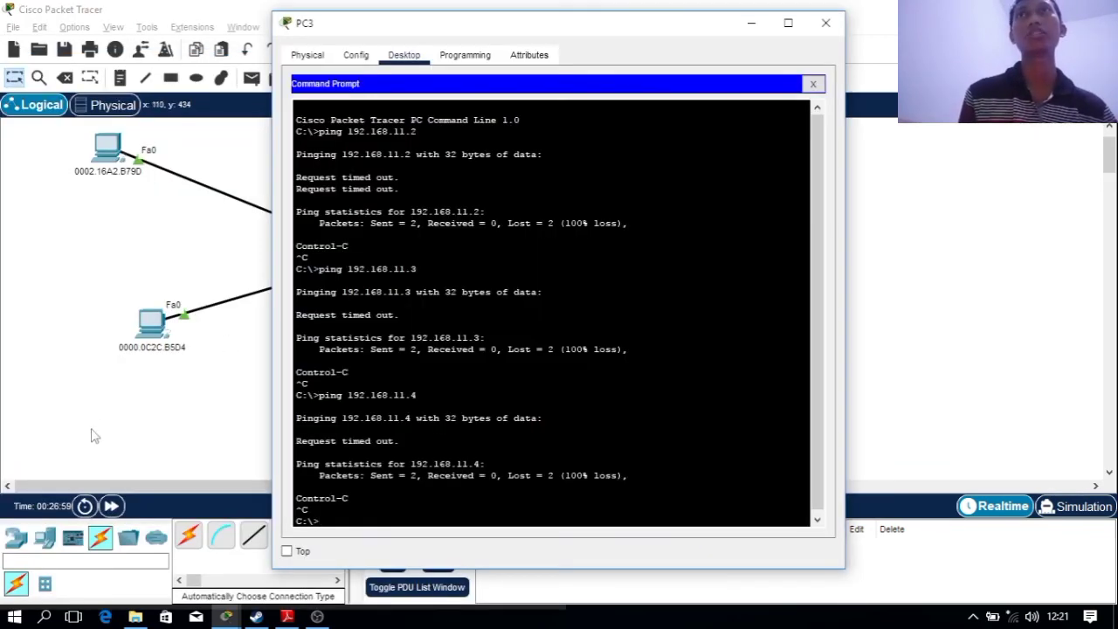
click(92, 429)
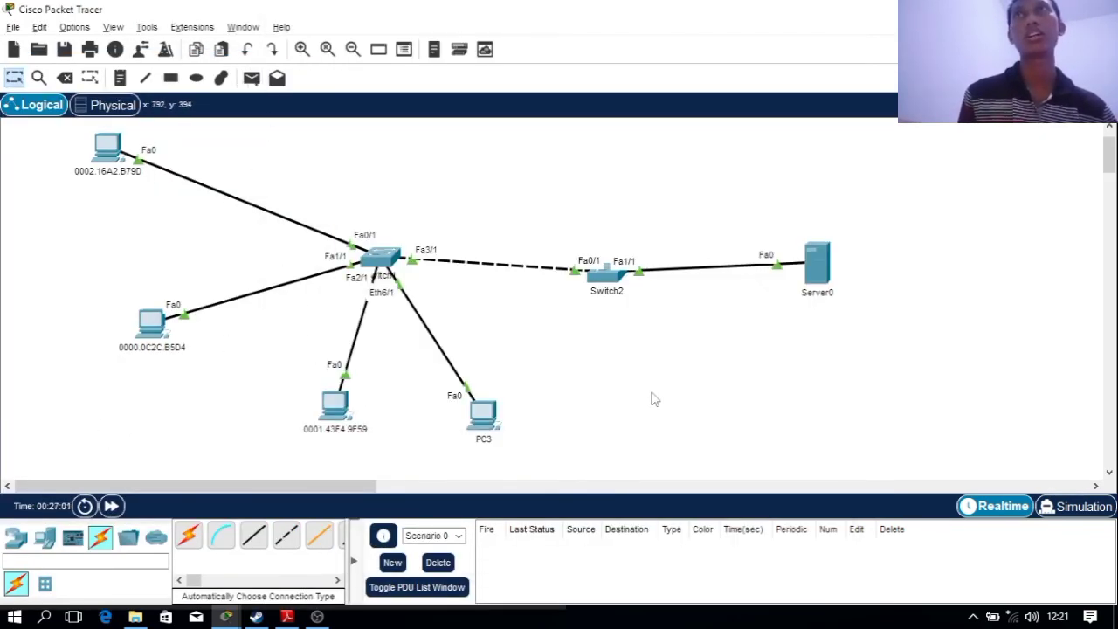